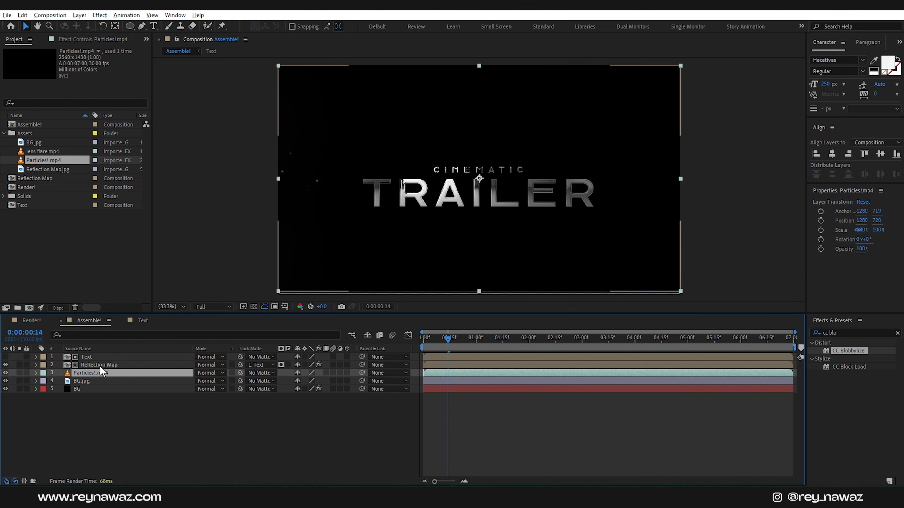
# - Set the Particles!.mp4 layer's blending mode to Add and check the frame at 0:00:03:02
pyautogui.click(206, 373)
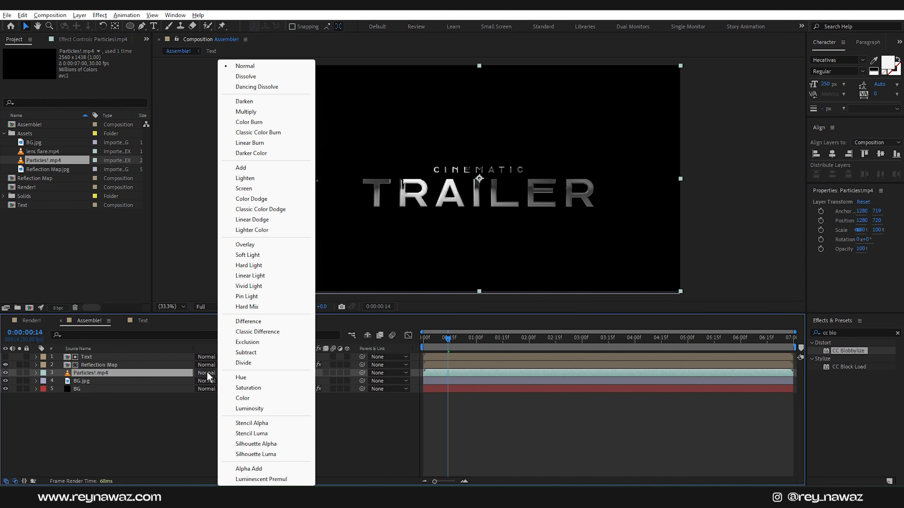
pyautogui.click(250, 168)
pyautogui.moveTo(449, 338); pyautogui.dragTo(587, 342)
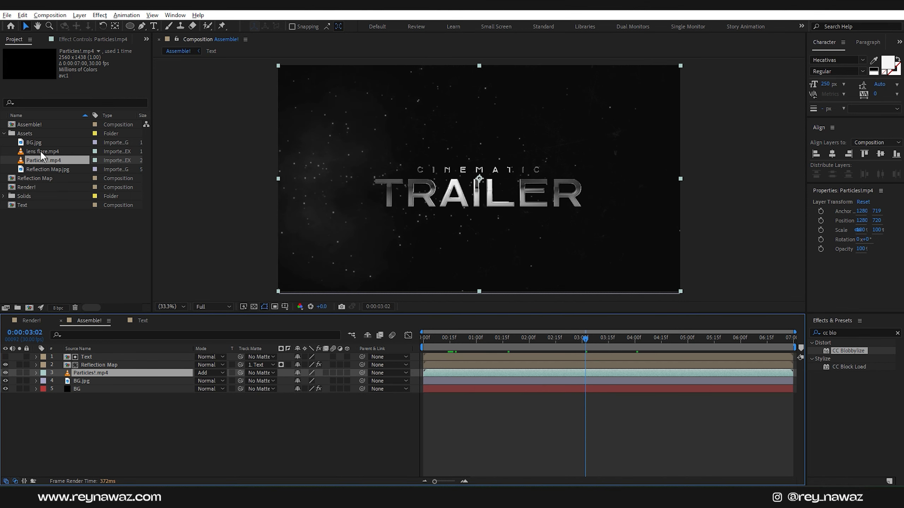
# - Add lens flare.mp4 as the uppermost layer of the Assemble! composition and scale it to 146%
pyautogui.moveTo(51, 151); pyautogui.dragTo(122, 356)
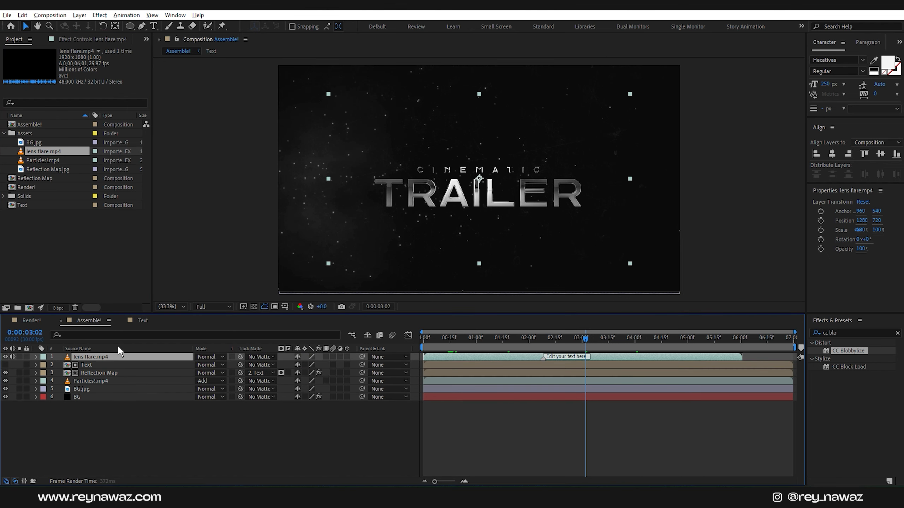
pyautogui.press('s')
pyautogui.moveTo(309, 365); pyautogui.dragTo(329, 365)
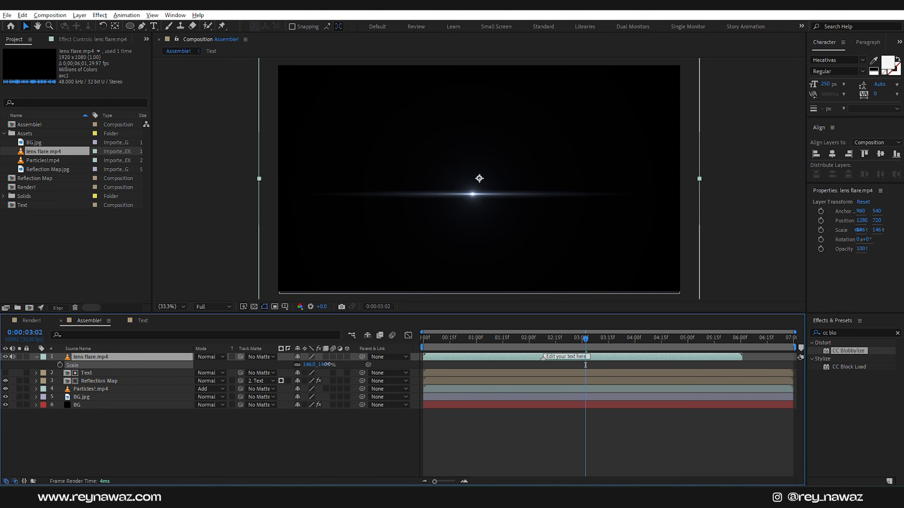
# - Blend the lens flare.mp4 layer with Add mode and lower the flare to the base of the TRAILER title
pyautogui.click(218, 357)
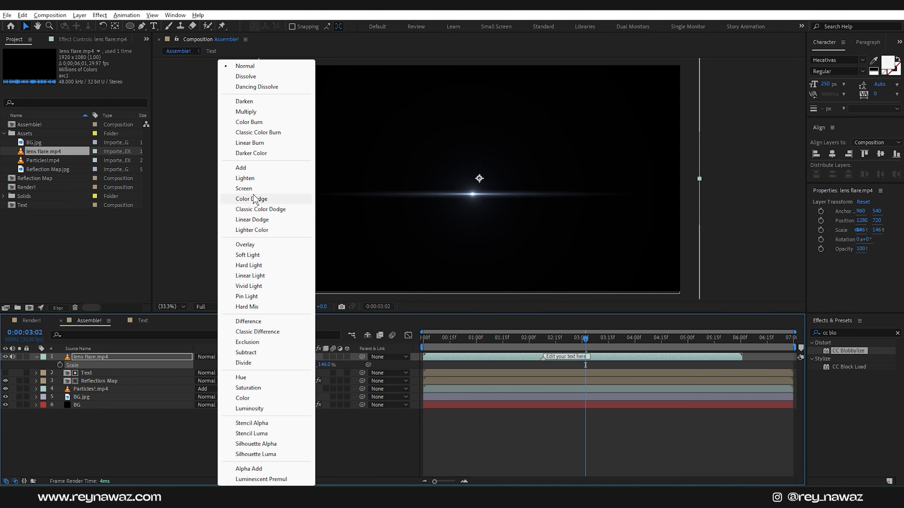
pyautogui.click(248, 168)
pyautogui.moveTo(491, 200); pyautogui.dragTo(492, 209)
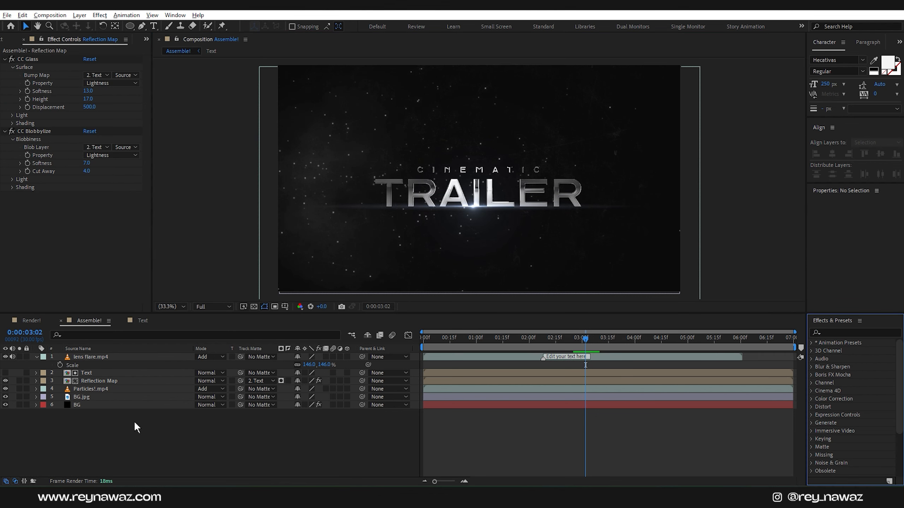
# - Create a 2560 x 1440 px black solid layer named "Lens flare"
pyautogui.rightClick(137, 427)
pyautogui.moveTo(172, 306)
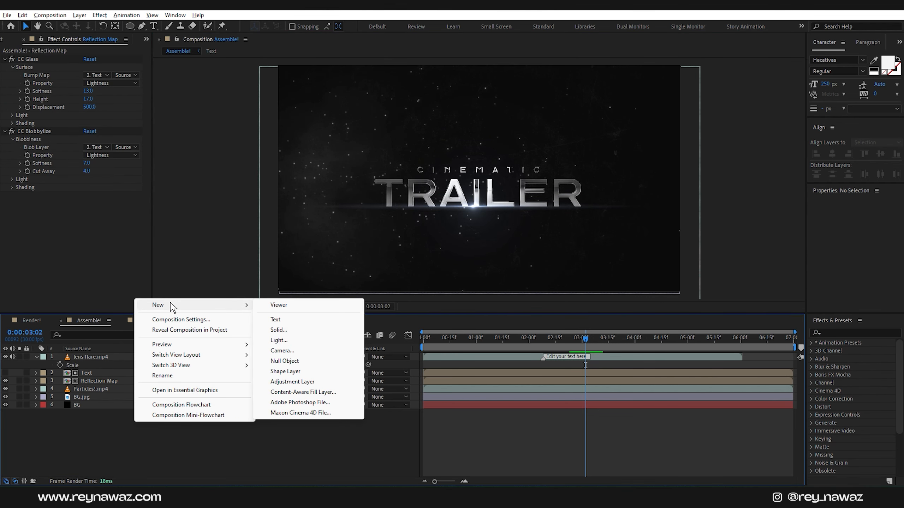
pyautogui.click(287, 330)
pyautogui.write('Le')
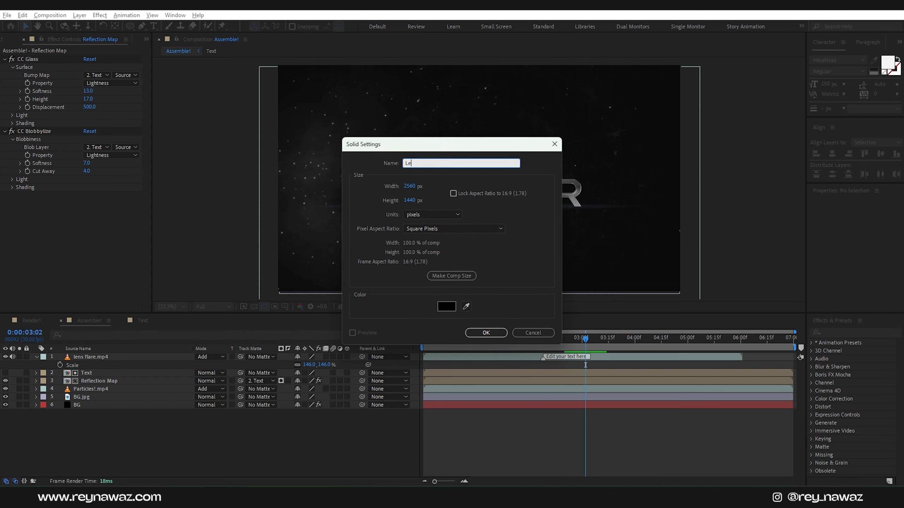
pyautogui.write('ns flare')
pyautogui.press('Return')
# - Apply the Lens Flare effect to the Lens flare solid and set its lens type to 105mm Prime
pyautogui.click(834, 333)
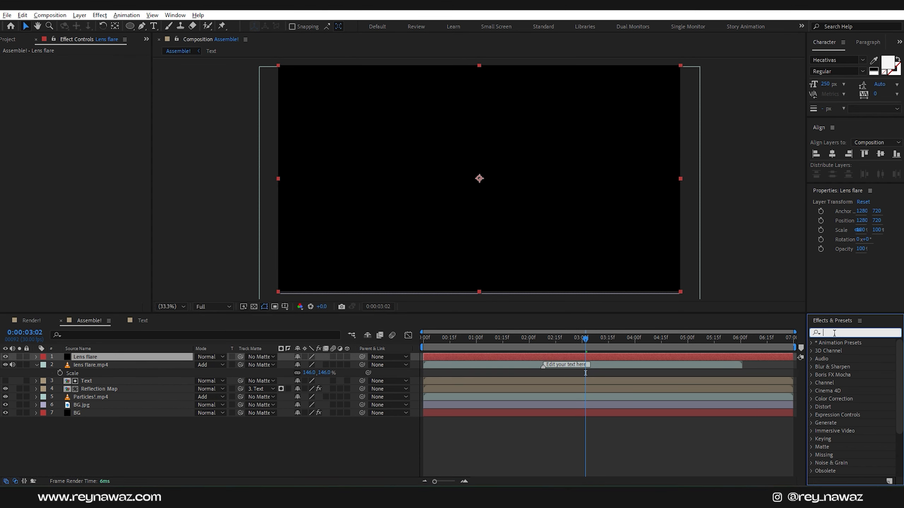
pyautogui.write('lens')
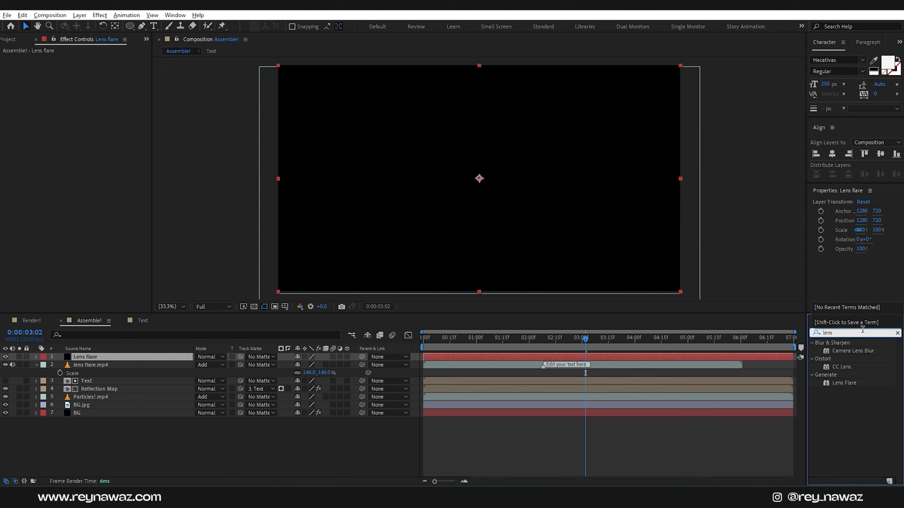
pyautogui.moveTo(847, 381); pyautogui.dragTo(136, 355)
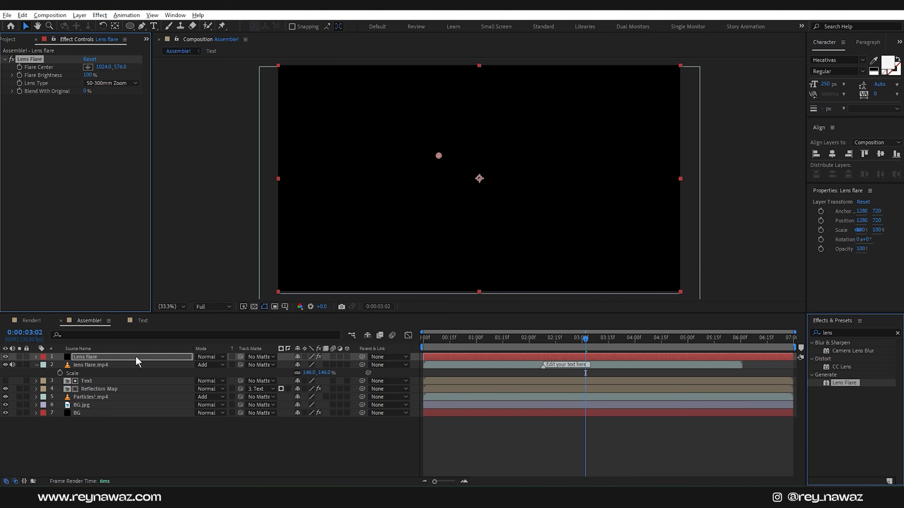
pyautogui.click(109, 83)
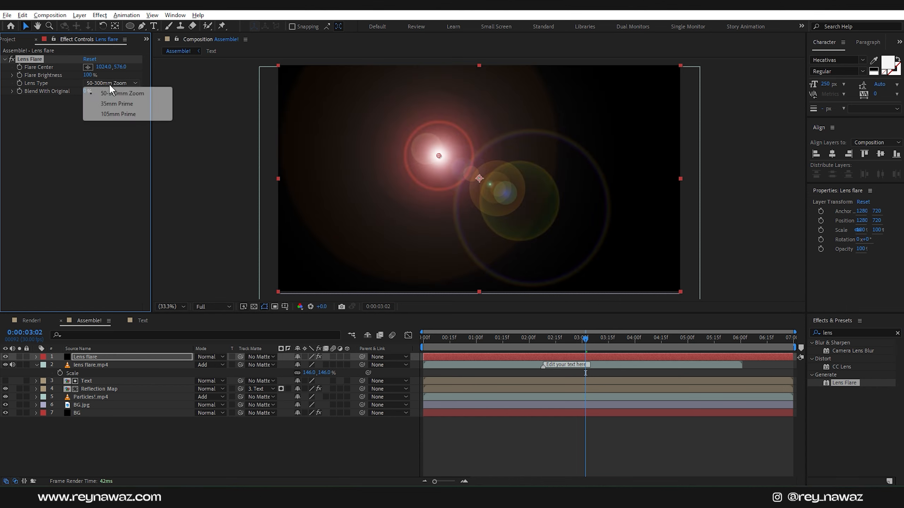
pyautogui.click(125, 114)
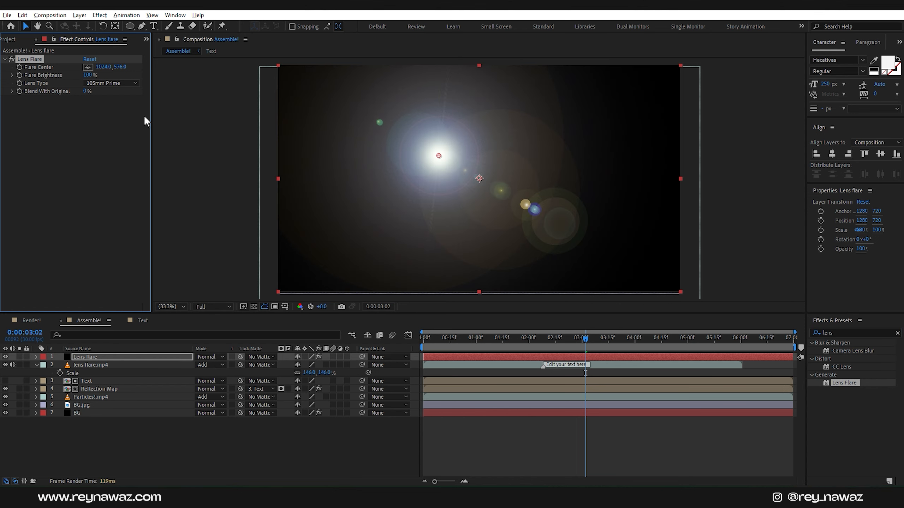
# - Animate the Flare Center from about 2614, -36 at 0:00:00:00 to about -68, -36 at 0:00:04:00
pyautogui.moveTo(439, 156); pyautogui.dragTo(689, 61)
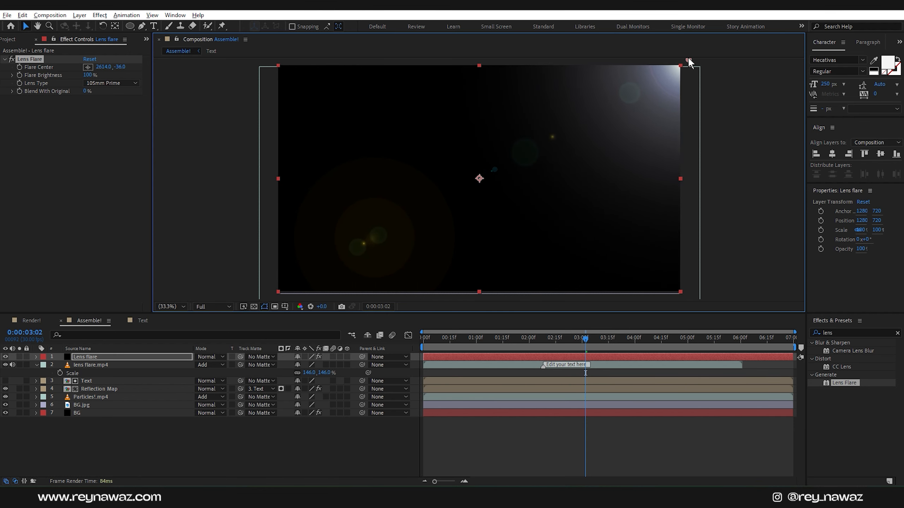
pyautogui.moveTo(462, 346); pyautogui.dragTo(423, 344)
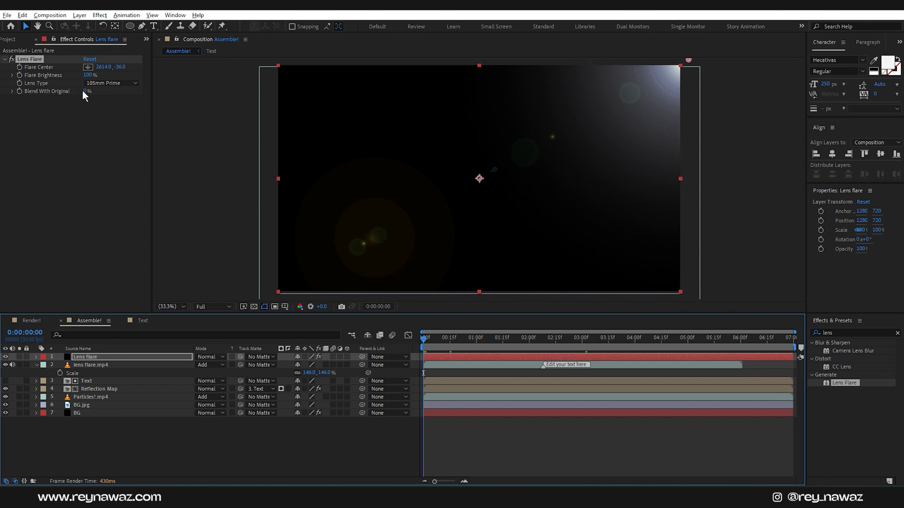
pyautogui.click(20, 66)
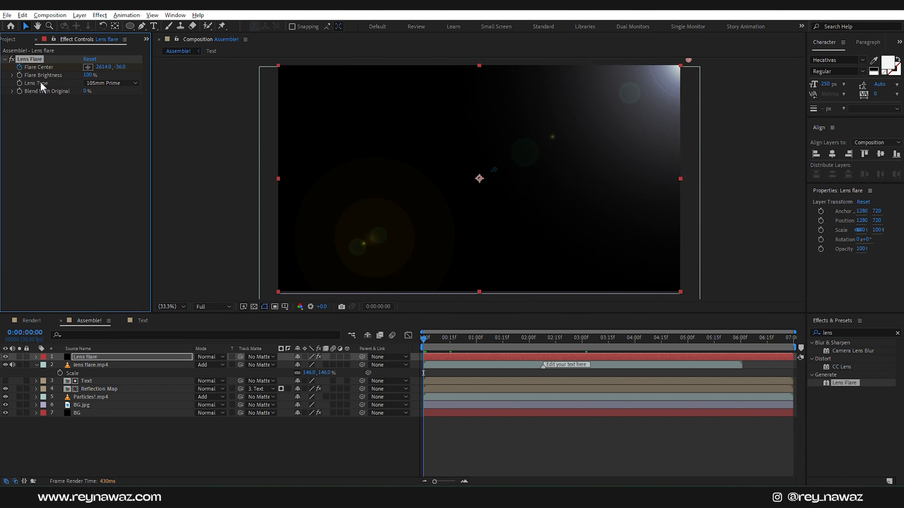
pyautogui.click(635, 339)
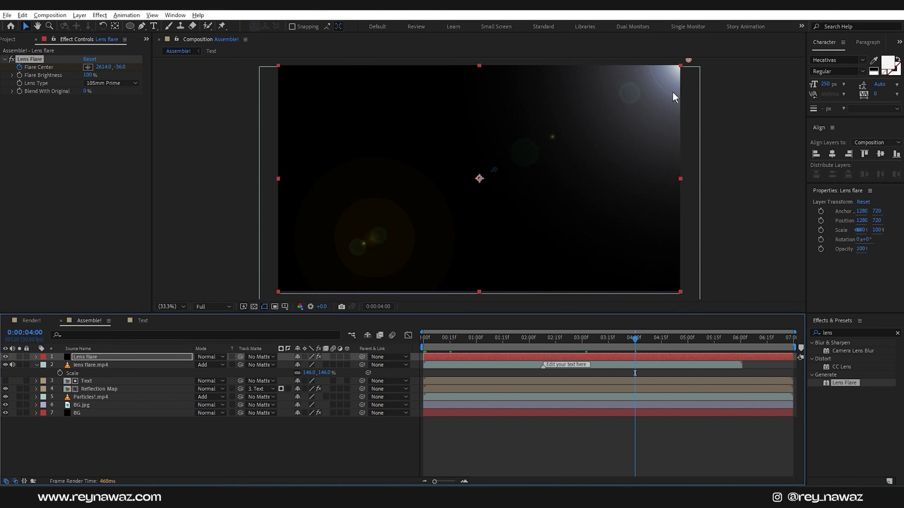
pyautogui.moveTo(686, 59); pyautogui.dragTo(268, 57)
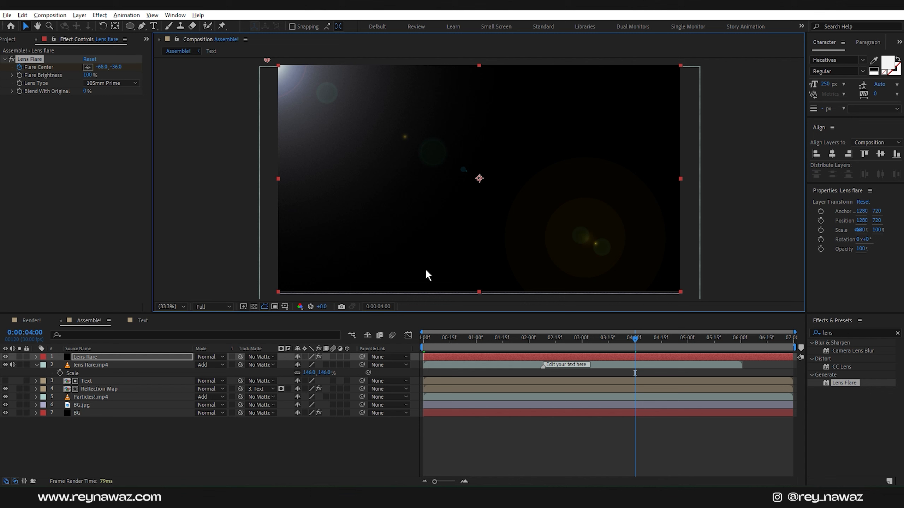
# - Apply Gaussian Blur to the Lens flare solid with a blurriness of 50
pyautogui.click(842, 333)
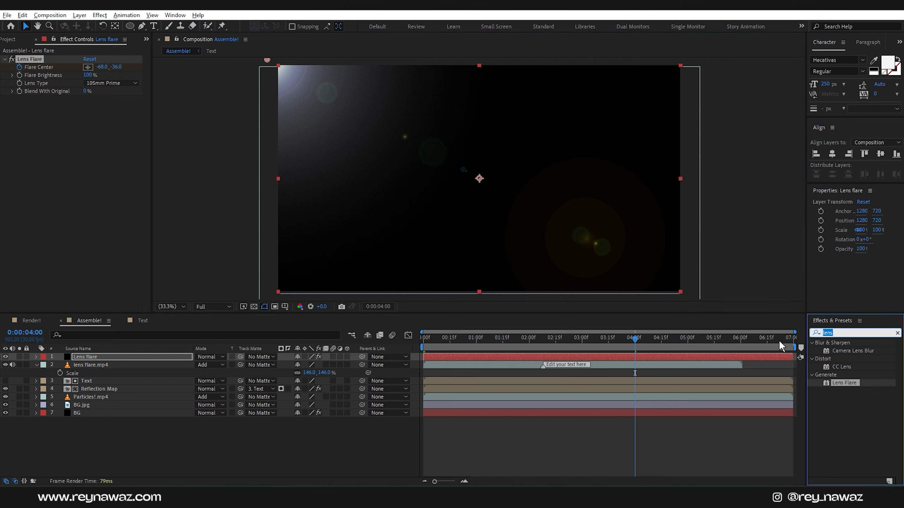
pyautogui.write('ga')
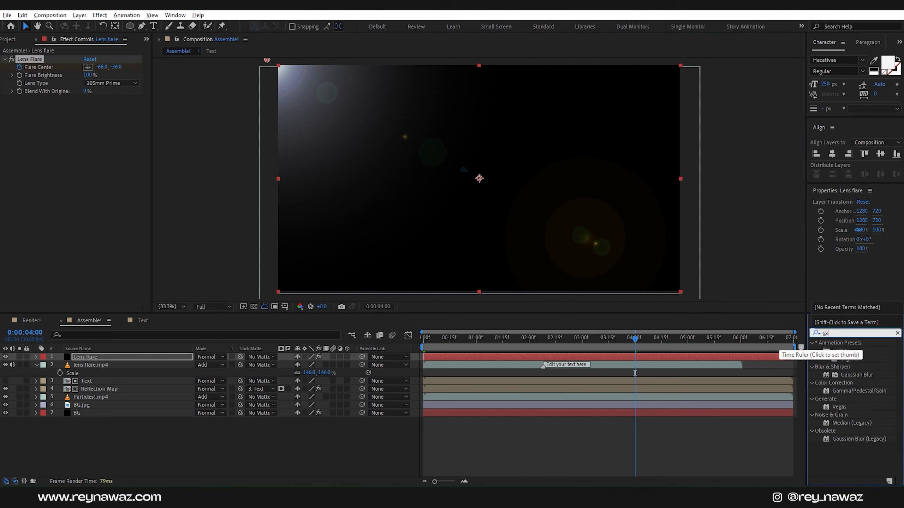
pyautogui.write('us')
pyautogui.moveTo(856, 351); pyautogui.dragTo(95, 358)
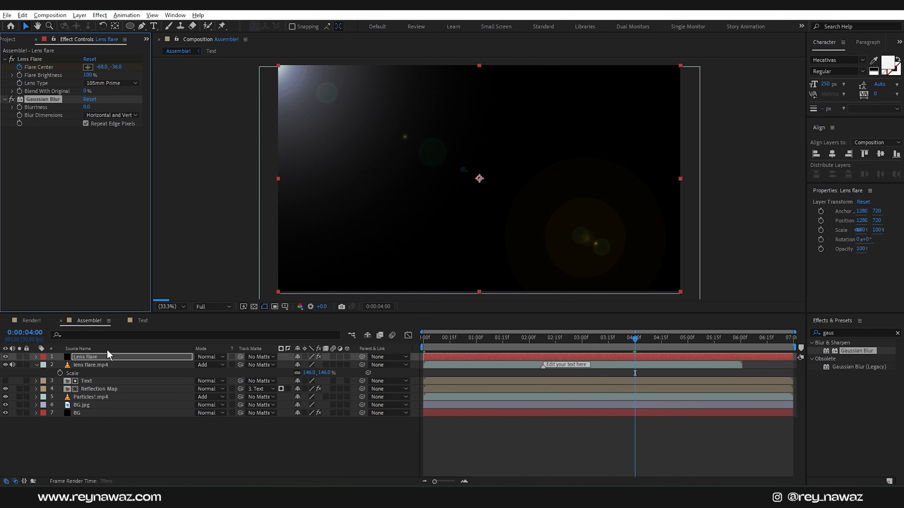
pyautogui.click(86, 108)
pyautogui.write('50')
pyautogui.press('Return')
# - Set the Lens flare solid's blending mode to Add and scrub the timeline to check the flare sweep
pyautogui.click(208, 357)
pyautogui.click(249, 168)
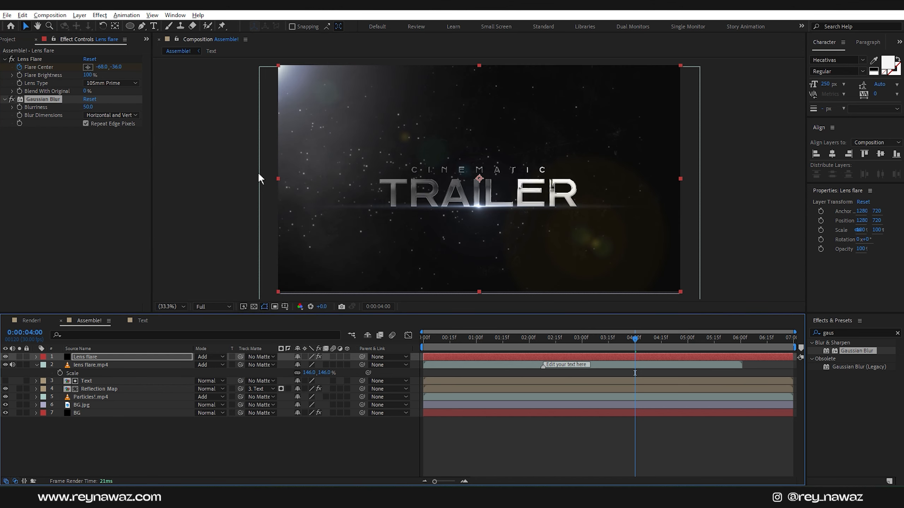
pyautogui.moveTo(496, 328); pyautogui.dragTo(534, 346)
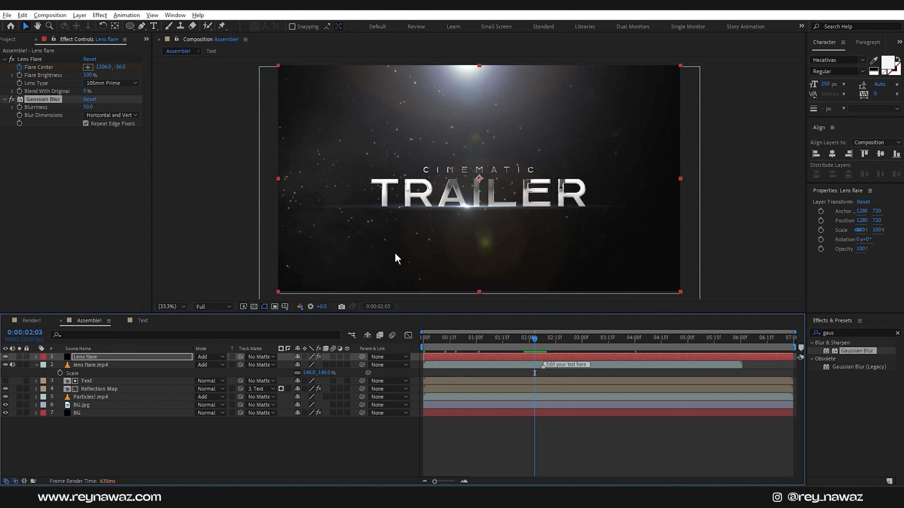
# - Duplicate the Text layer, place the copy directly below Reflection Map, and turn on the copy's visibility
pyautogui.click(96, 381)
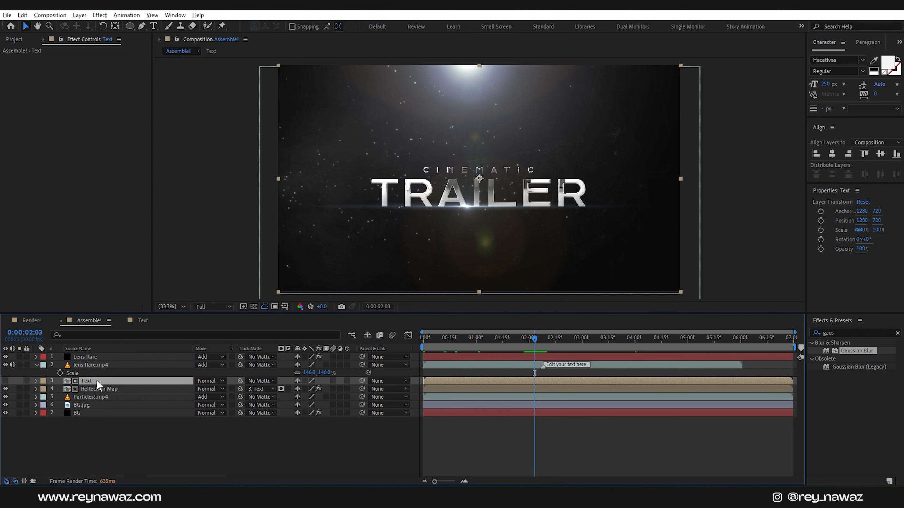
pyautogui.hotkey('ctrl', 'd')
pyautogui.moveTo(94, 380); pyautogui.dragTo(97, 396)
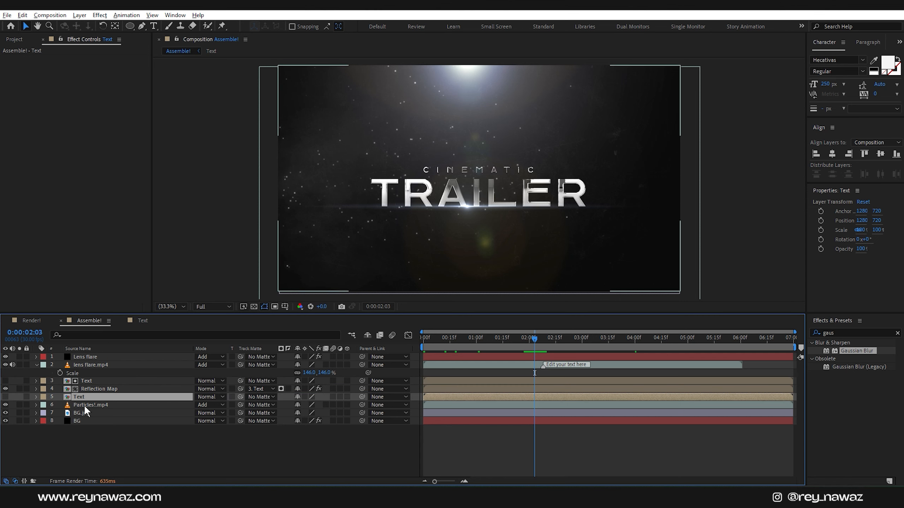
pyautogui.click(5, 397)
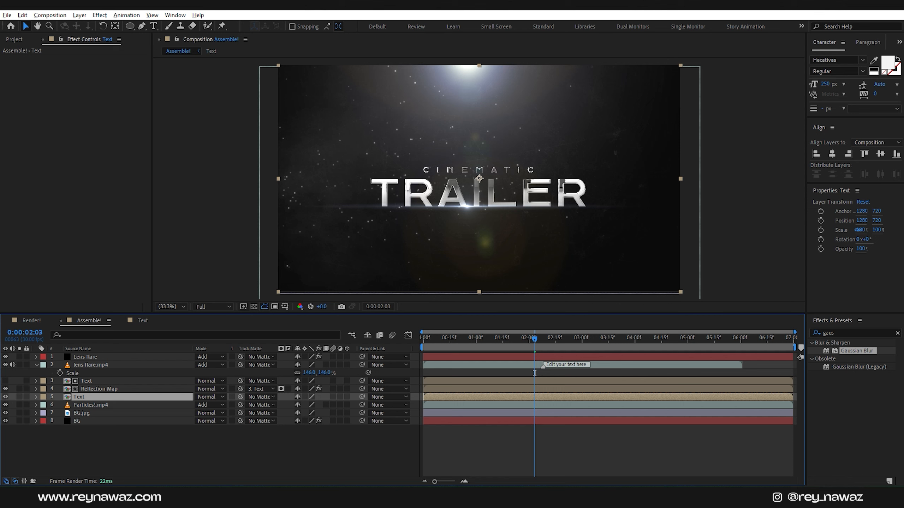
# - Apply the Fill effect to the duplicated Text layer and set its color to black
pyautogui.click(855, 331)
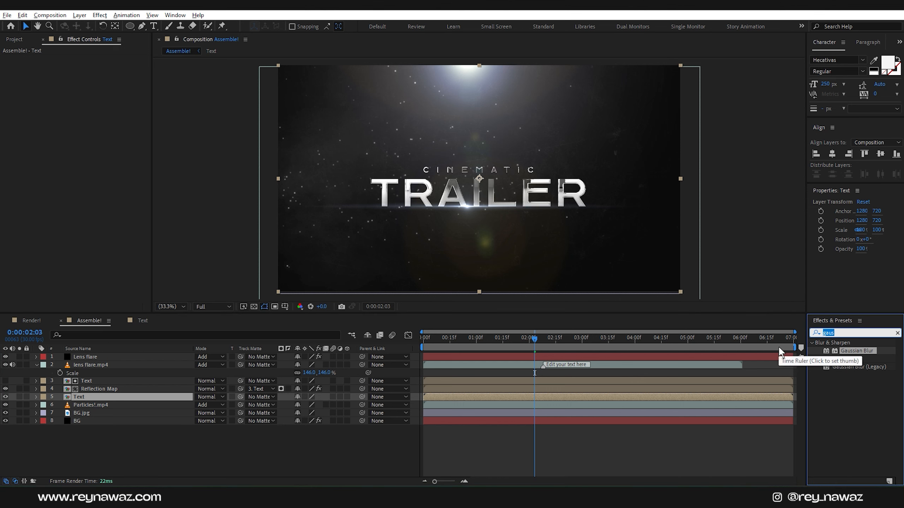
pyautogui.write('fill')
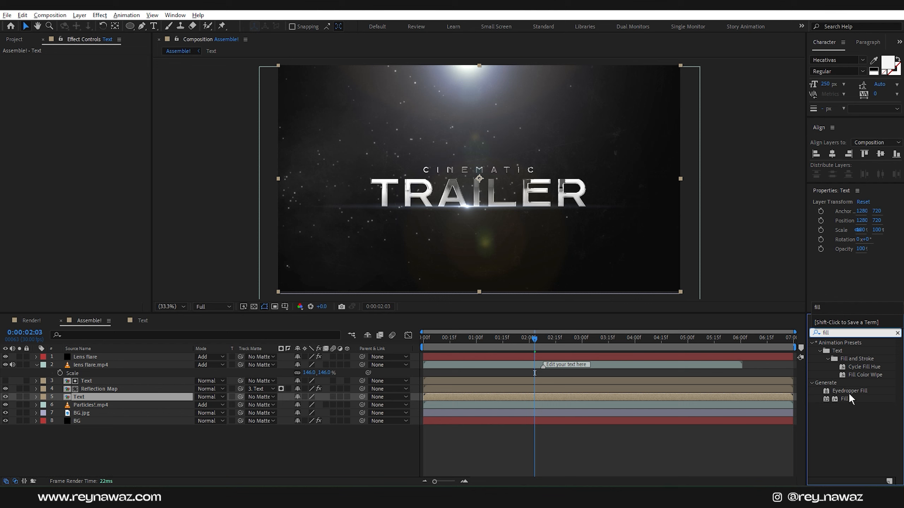
pyautogui.moveTo(844, 398); pyautogui.dragTo(89, 397)
pyautogui.click(86, 84)
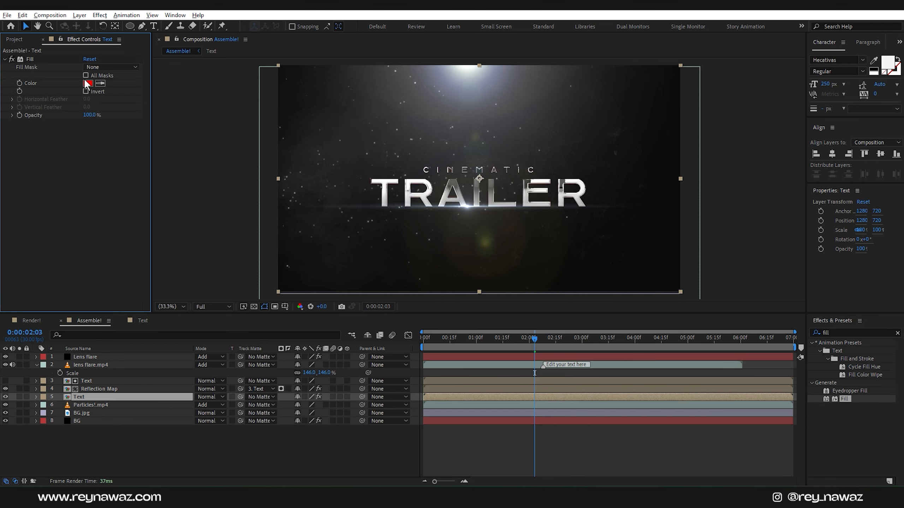
pyautogui.click(89, 84)
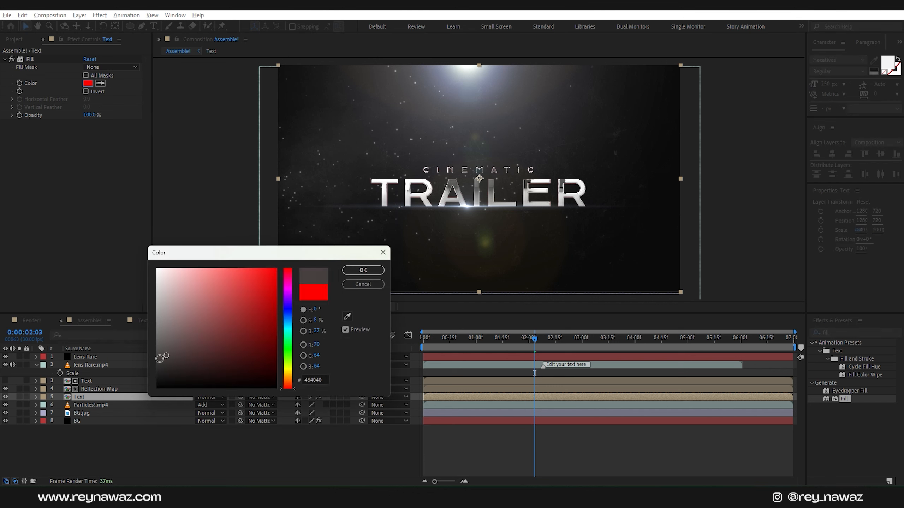
pyautogui.click(375, 271)
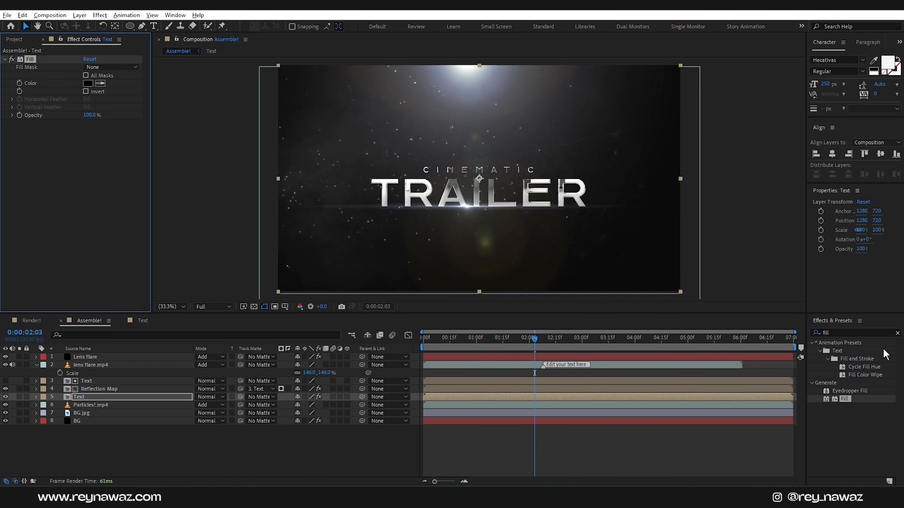
# - Add CC Radial Blur to the duplicated Text layer and set its type to Fading Zoom
pyautogui.click(846, 333)
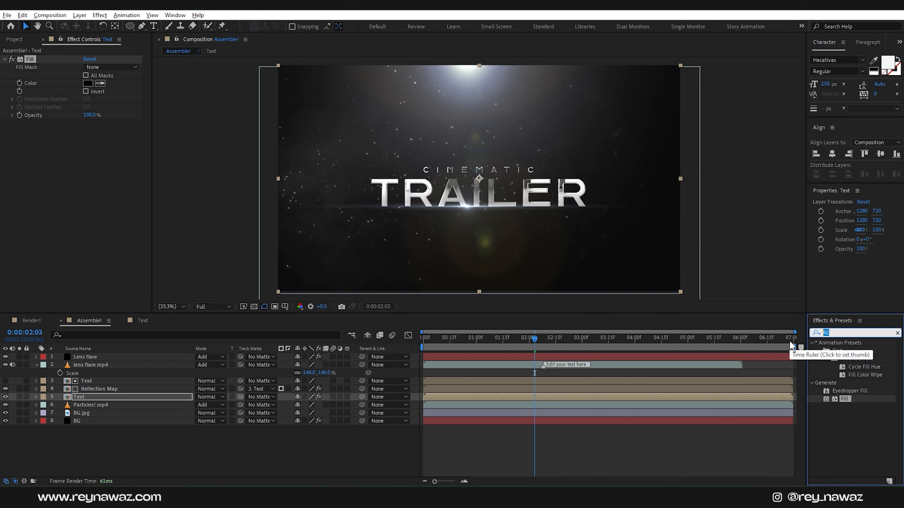
pyautogui.write('cc rad')
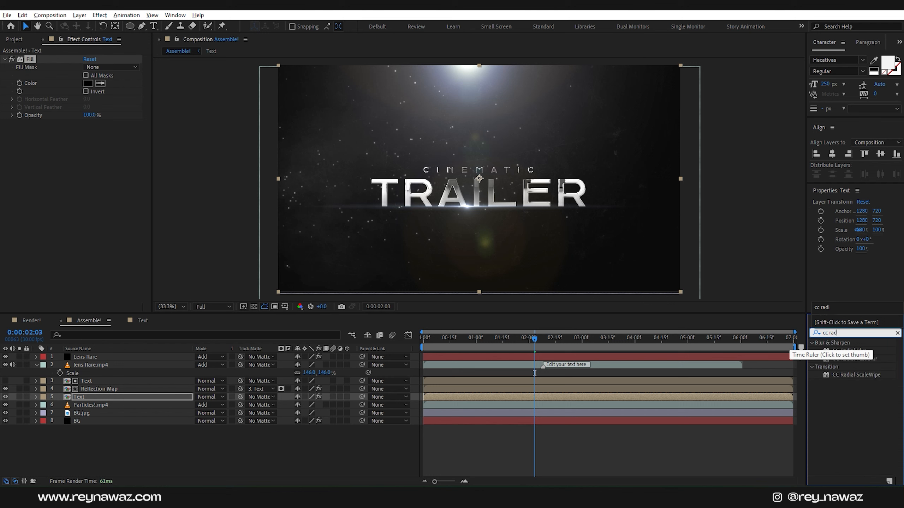
pyautogui.moveTo(849, 350); pyautogui.dragTo(82, 235)
pyautogui.click(110, 131)
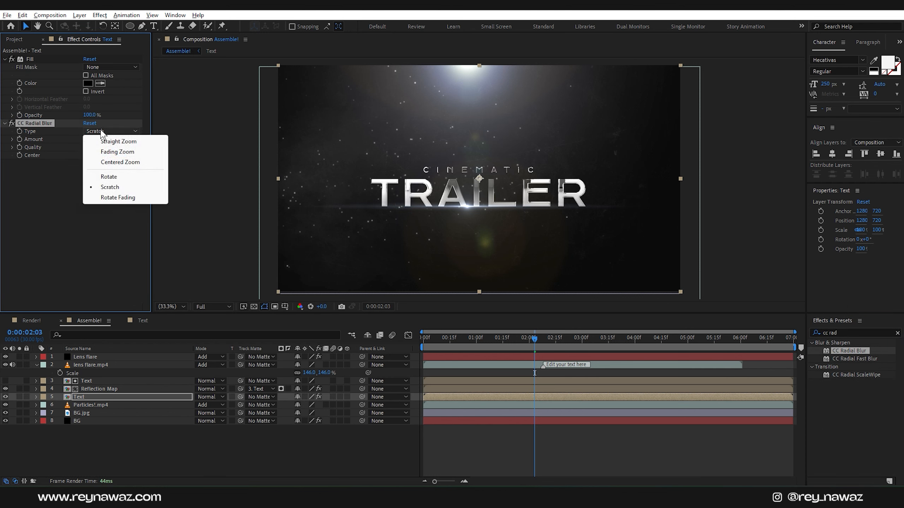
pyautogui.click(113, 152)
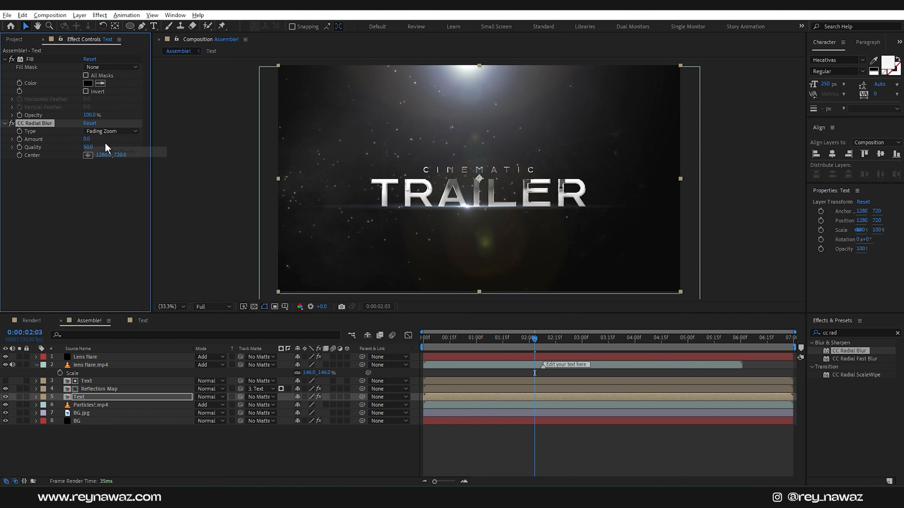
# - Set the CC Radial Blur amount to 50 and move its center above the frame to about 1280, -1272
pyautogui.click(86, 139)
pyautogui.press('Return')
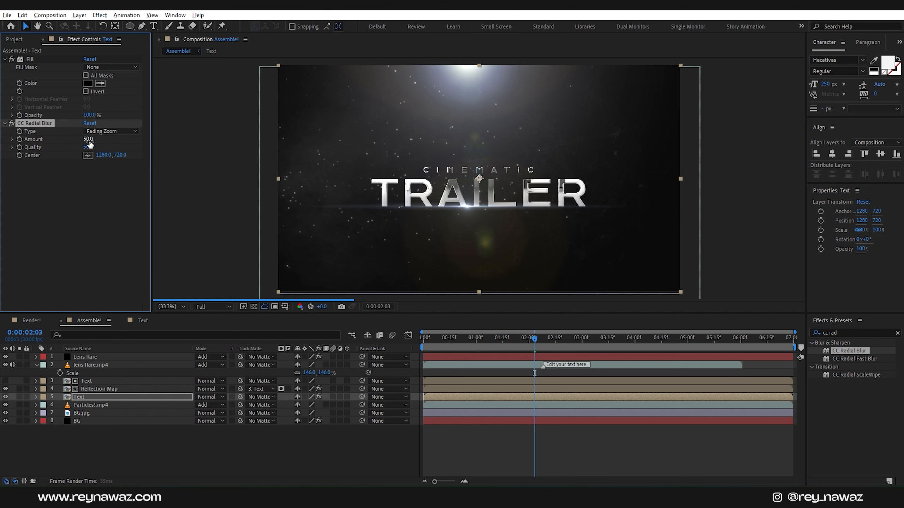
pyautogui.press(',')
pyautogui.press(',')
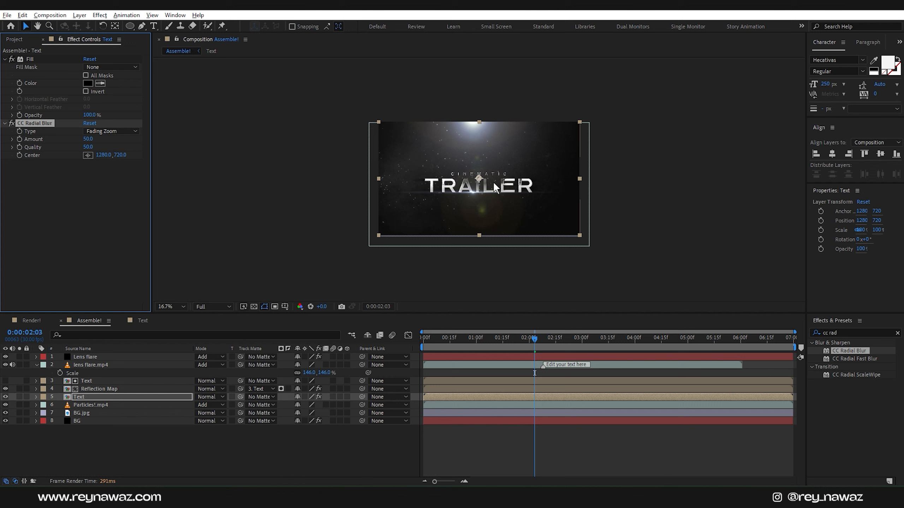
pyautogui.moveTo(479, 178)
pyautogui.mouseDown()
pyautogui.moveTo(460, 182)
pyautogui.moveTo(479, 172)
pyautogui.mouseUp()
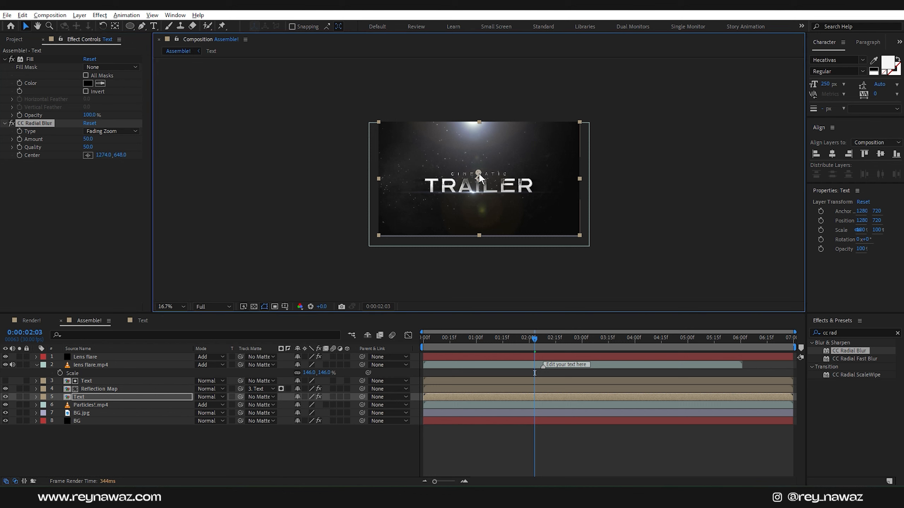
pyautogui.moveTo(479, 172); pyautogui.dragTo(473, 58)
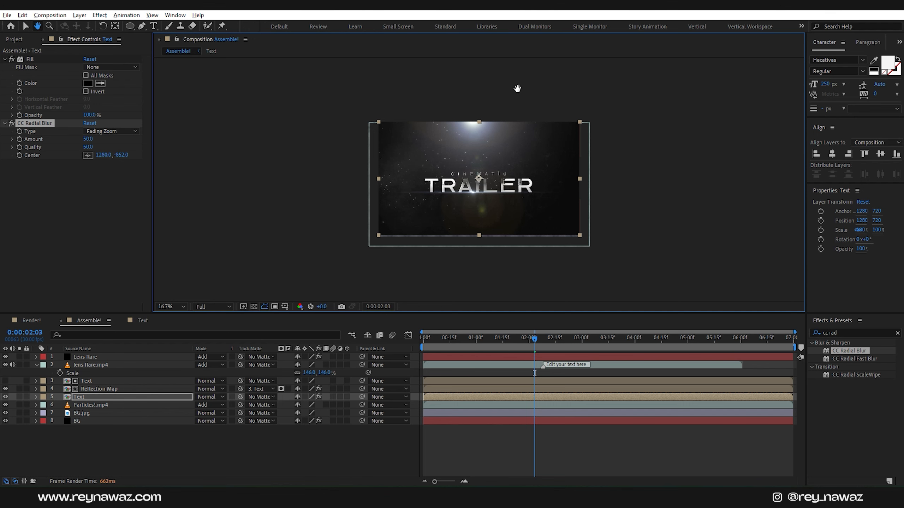
pyautogui.moveTo(518, 88); pyautogui.dragTo(504, 138)
pyautogui.moveTo(468, 101); pyautogui.dragTo(468, 67)
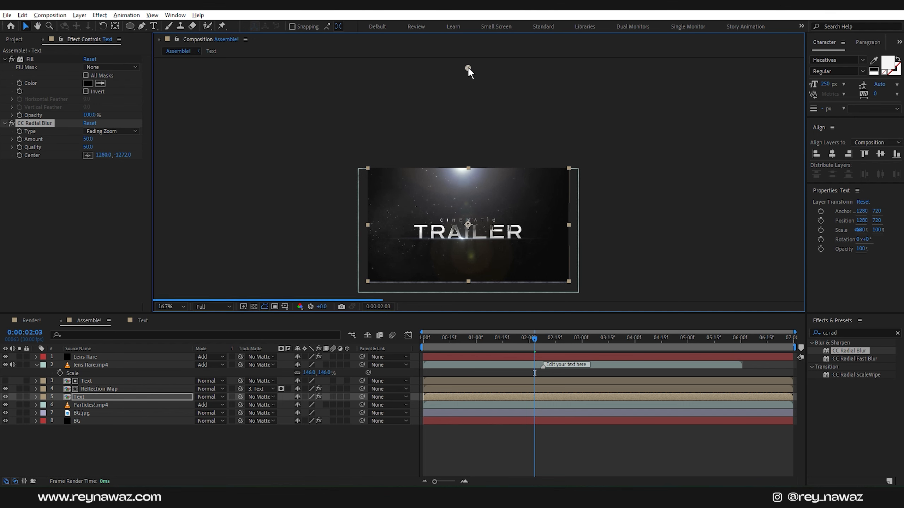
# - Toggle the black duplicate Text layer's visibility to compare the title with and without its blurred shadow
pyautogui.scroll(2, 494, 205)
pyautogui.moveTo(524, 241); pyautogui.dragTo(536, 125)
pyautogui.click(5, 397)
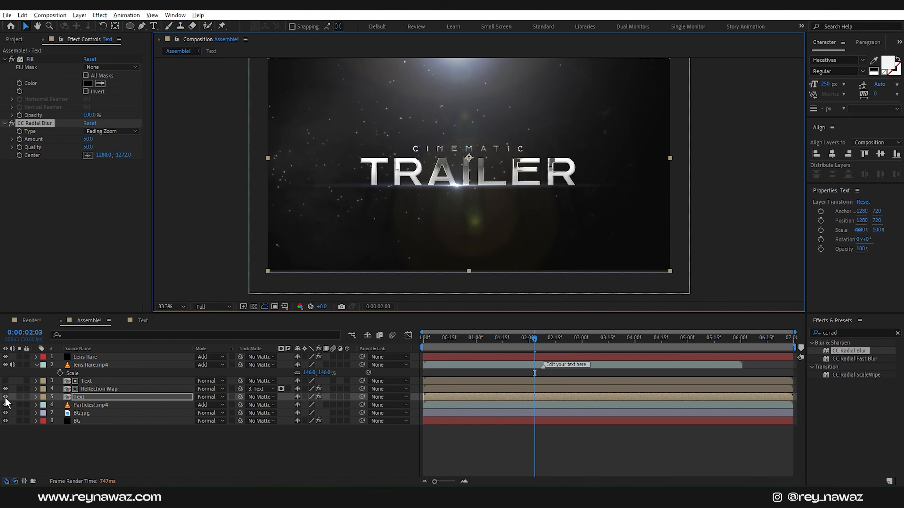
pyautogui.click(6, 397)
pyautogui.click(6, 397)
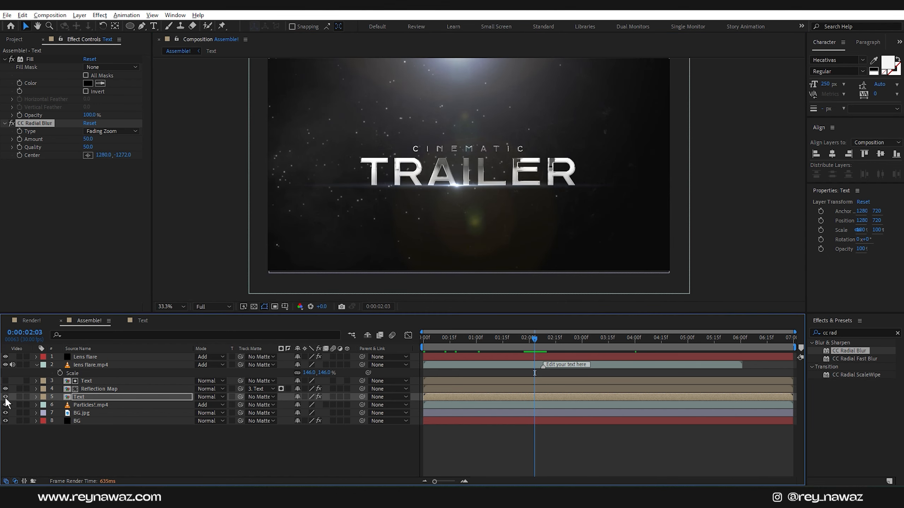
# - Bring the radial blur center closer to the frame, to about 1280, -708, and fit the composition in the viewer
pyautogui.scroll(-2, 423, 206)
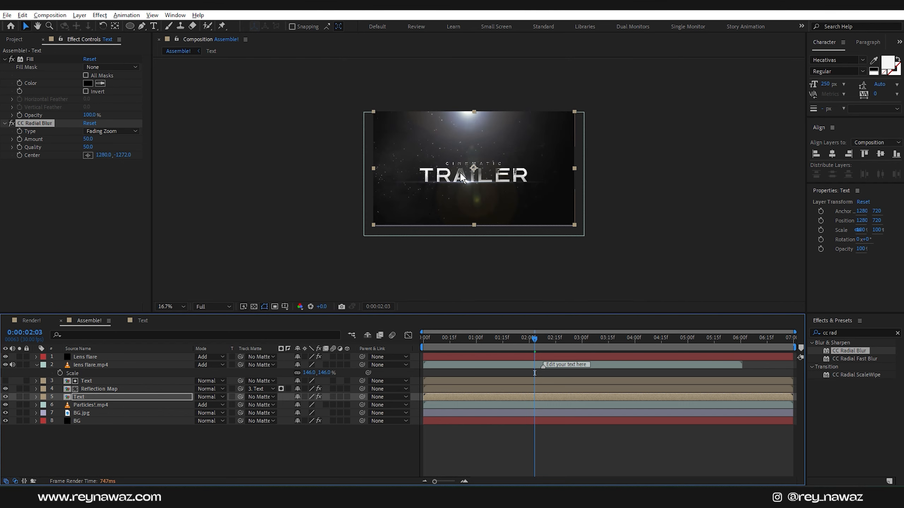
pyautogui.moveTo(471, 65); pyautogui.dragTo(474, 111)
pyautogui.scroll(2, 494, 188)
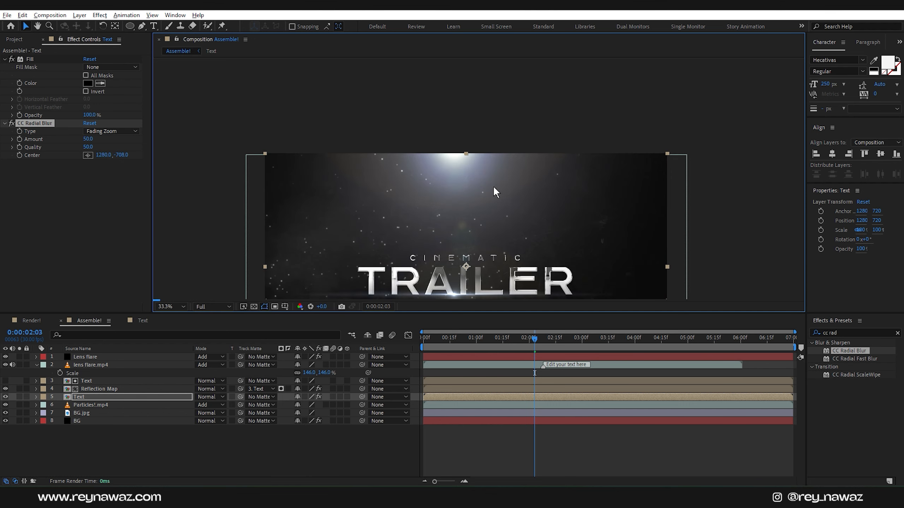
pyautogui.click(171, 307)
pyautogui.click(205, 315)
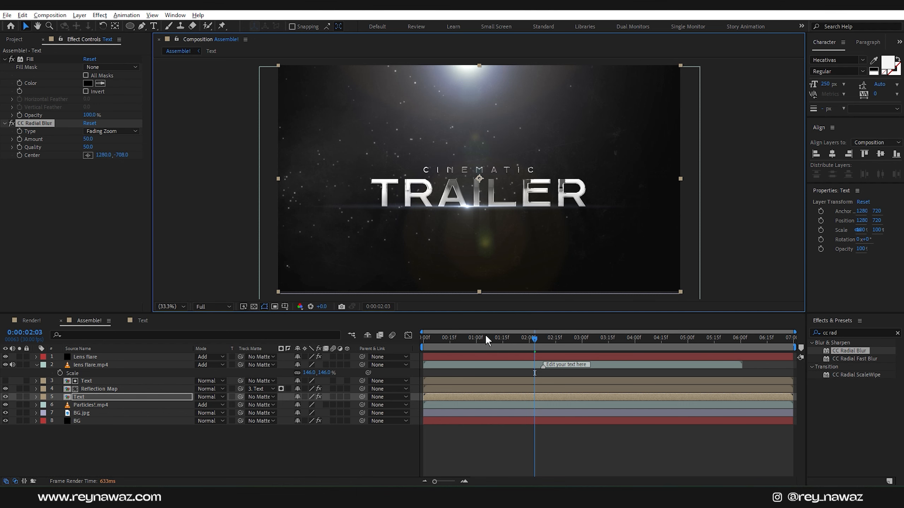
# - Keyframe the blur center at about 2744, -708 at the timeline start, and move it above the frame's left side at 0:00:03:29
pyautogui.moveTo(485, 335); pyautogui.dragTo(391, 357)
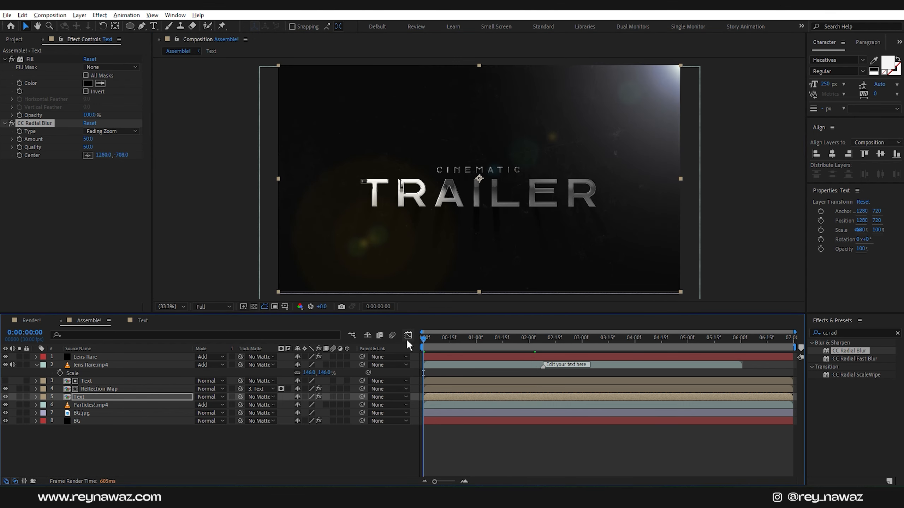
pyautogui.scroll(-2, 457, 216)
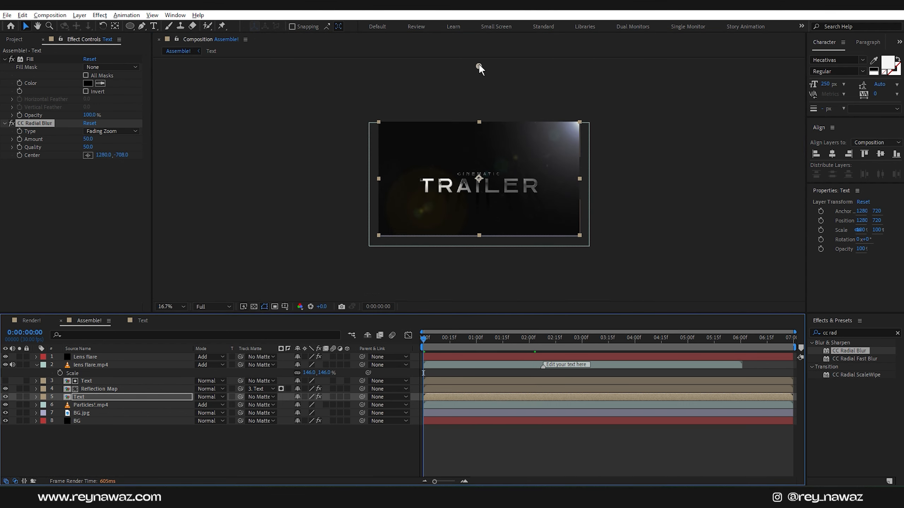
pyautogui.moveTo(481, 66); pyautogui.dragTo(509, 66)
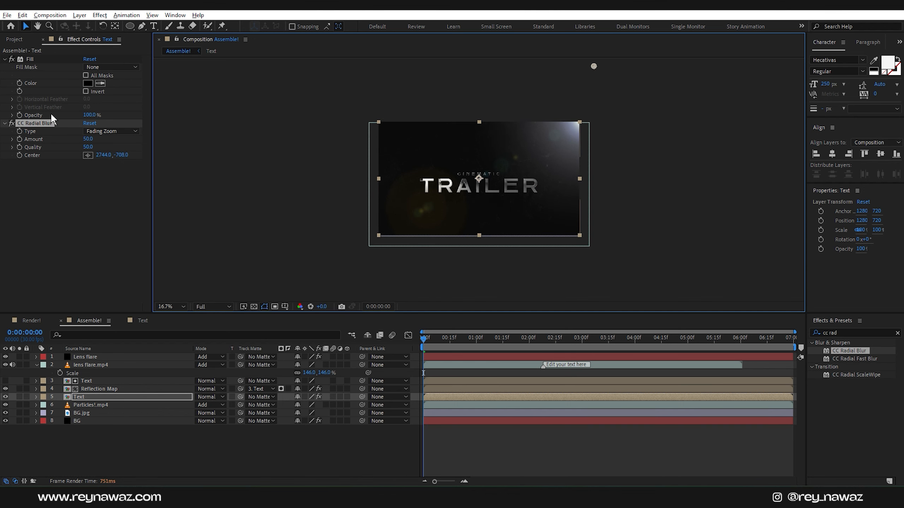
pyautogui.click(19, 155)
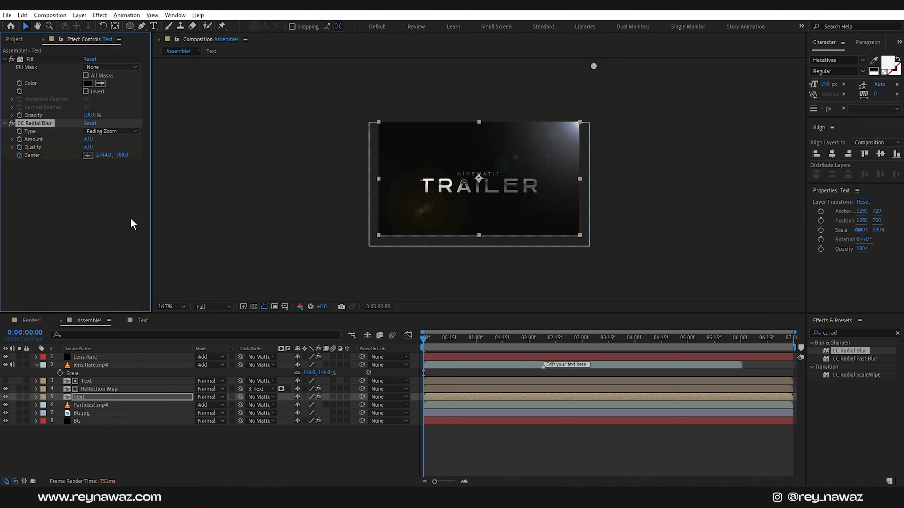
pyautogui.click(633, 341)
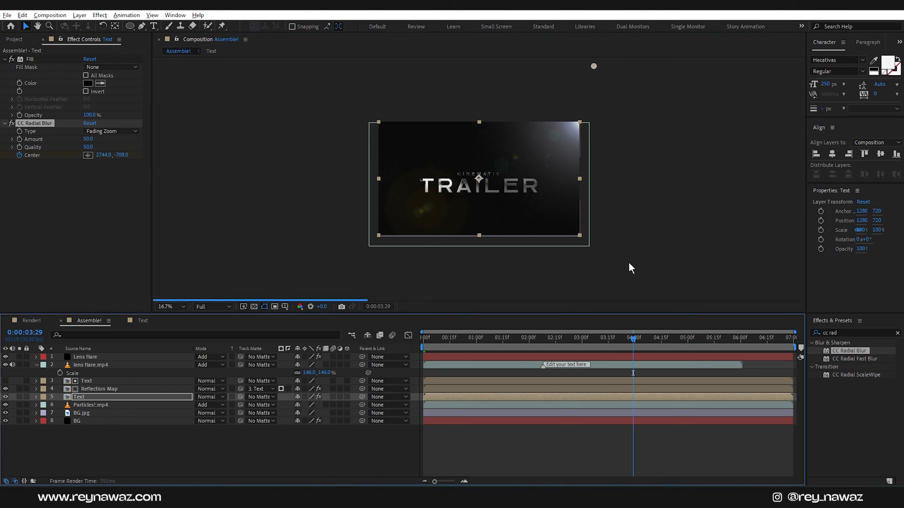
pyautogui.moveTo(547, 64); pyautogui.dragTo(362, 64)
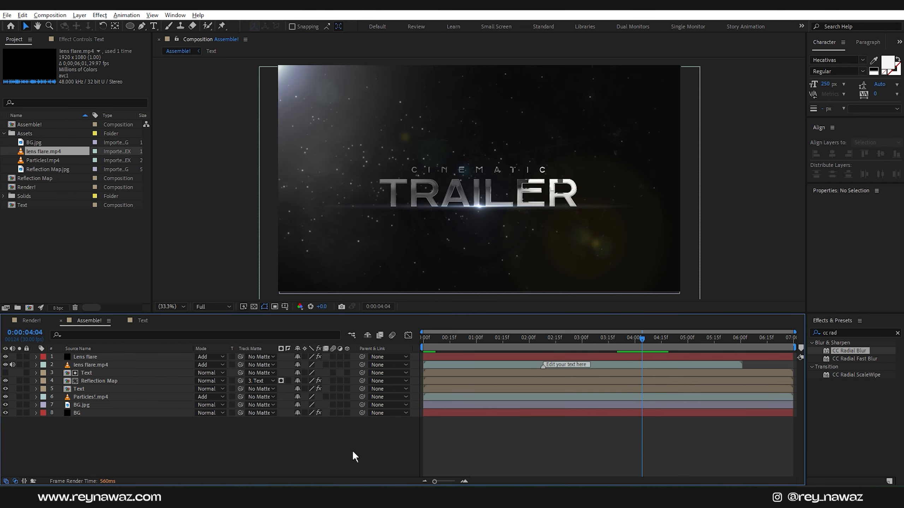
# - At 0:00:01:15, make the lens flare.mp4, both Text, Reflection Map, Particles!.mp4 and BG.jpg layers 3D
pyautogui.click(502, 344)
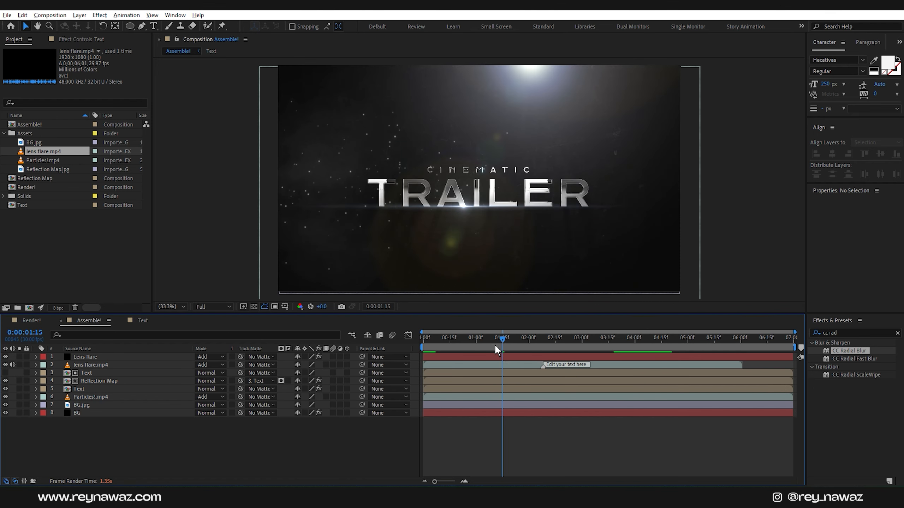
pyautogui.moveTo(346, 356); pyautogui.dragTo(346, 367)
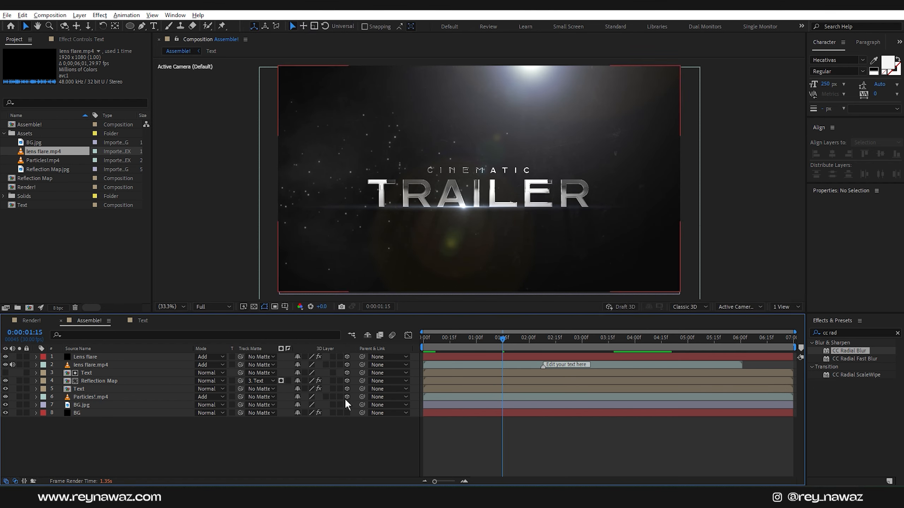
pyautogui.moveTo(344, 399); pyautogui.dragTo(346, 405)
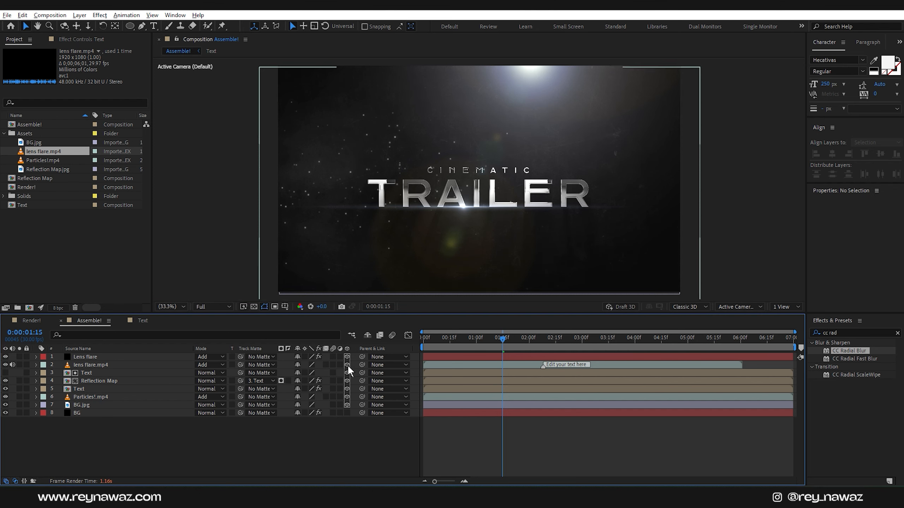
# - Add a two-node camera with the default settings to the Assemble! composition
pyautogui.rightClick(238, 433)
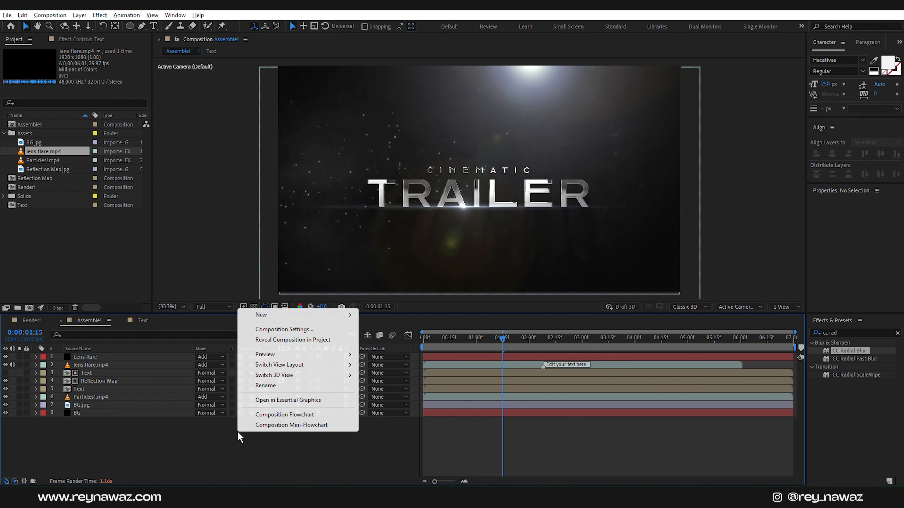
pyautogui.moveTo(338, 315)
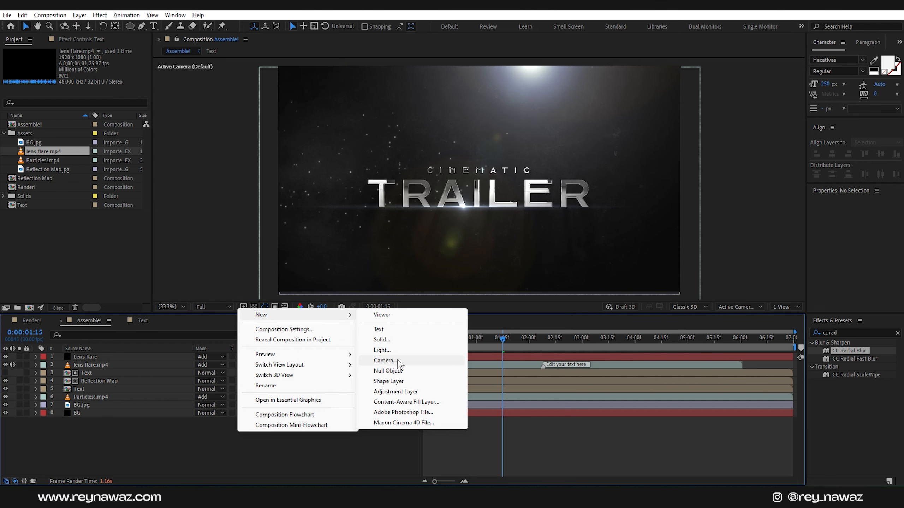
pyautogui.click(385, 361)
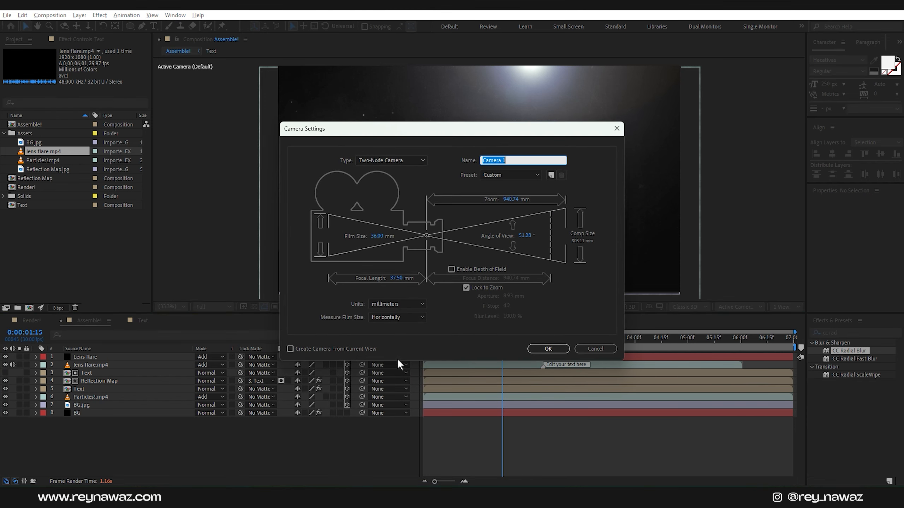
pyautogui.click(549, 350)
# - Add a null object to the composition and center its anchor point within the null
pyautogui.rightClick(190, 450)
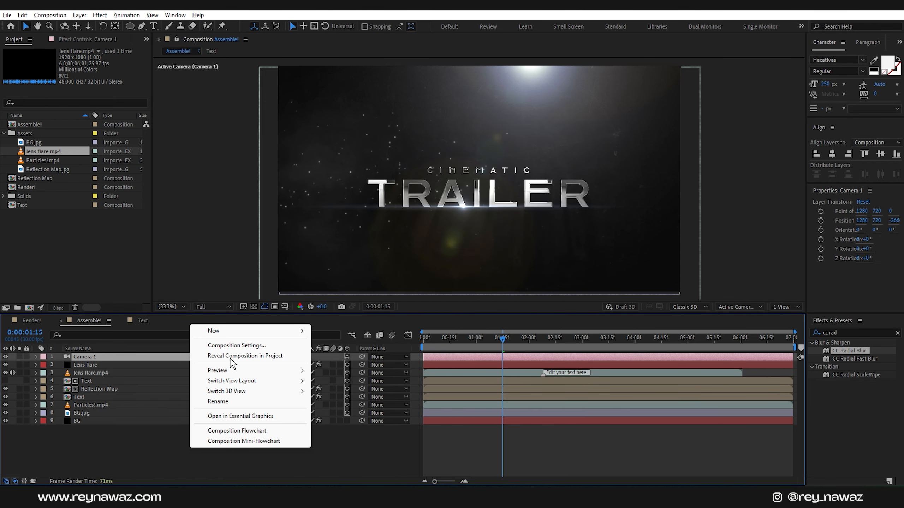
pyautogui.moveTo(246, 331)
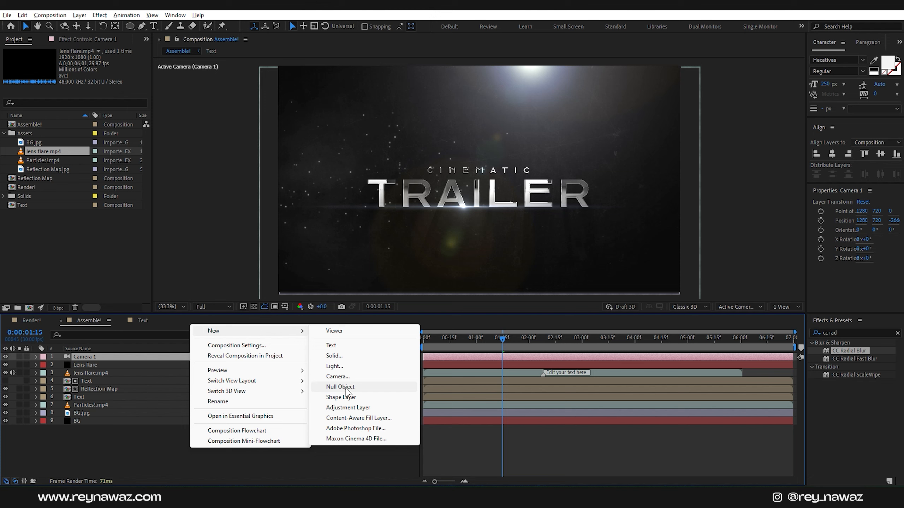
pyautogui.click(346, 388)
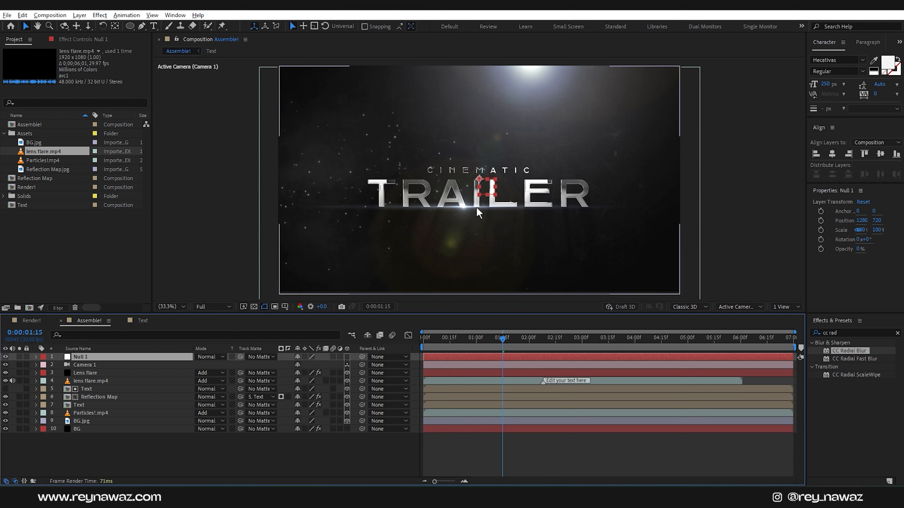
pyautogui.click(116, 25)
pyautogui.hotkey('ctrl', 'alt', 'Home')
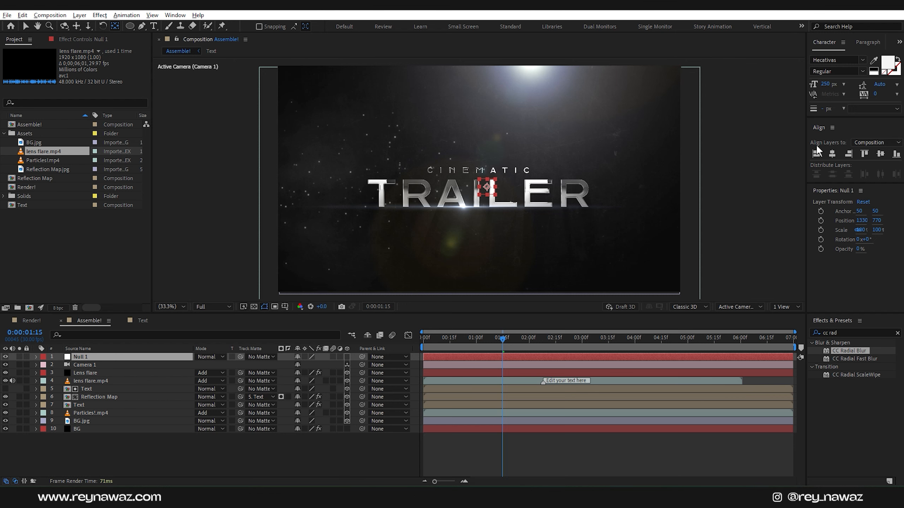
# - Align the null horizontally and vertically to the center of the composition and make it a 3D layer
pyautogui.click(832, 154)
pyautogui.click(880, 154)
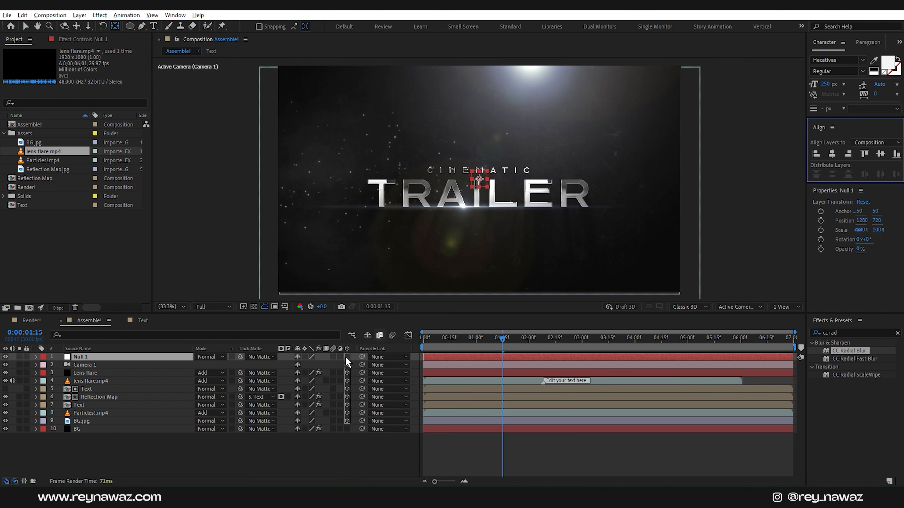
pyautogui.click(347, 356)
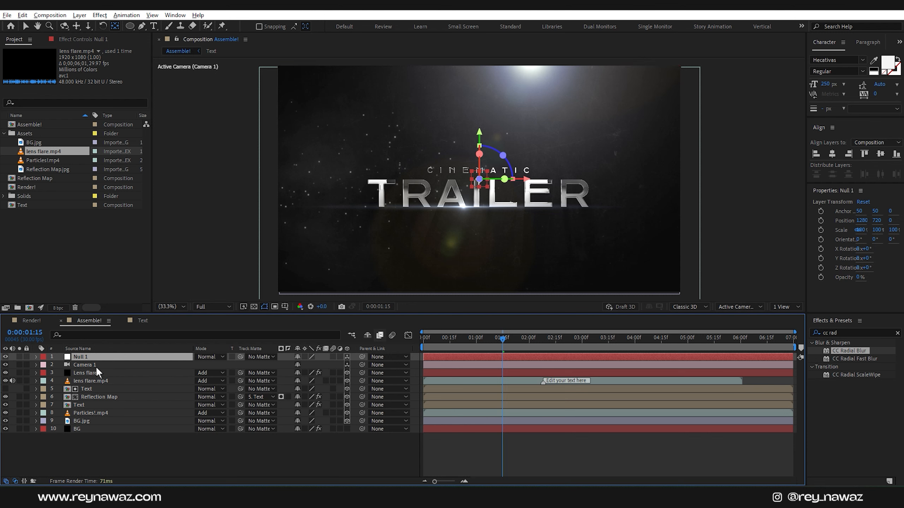
# - Parent the camera to the null object and reveal the null's Position property
pyautogui.click(113, 365)
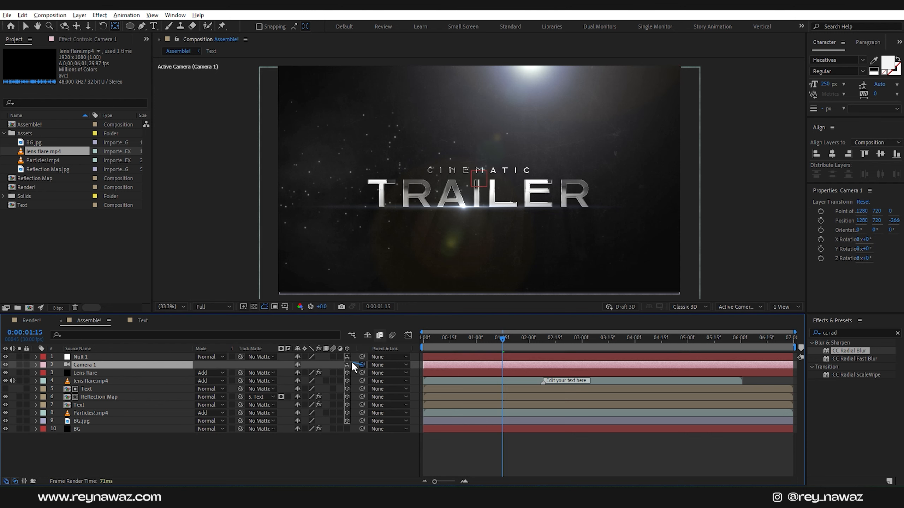
pyautogui.moveTo(363, 365); pyautogui.dragTo(83, 356)
pyautogui.click(105, 357)
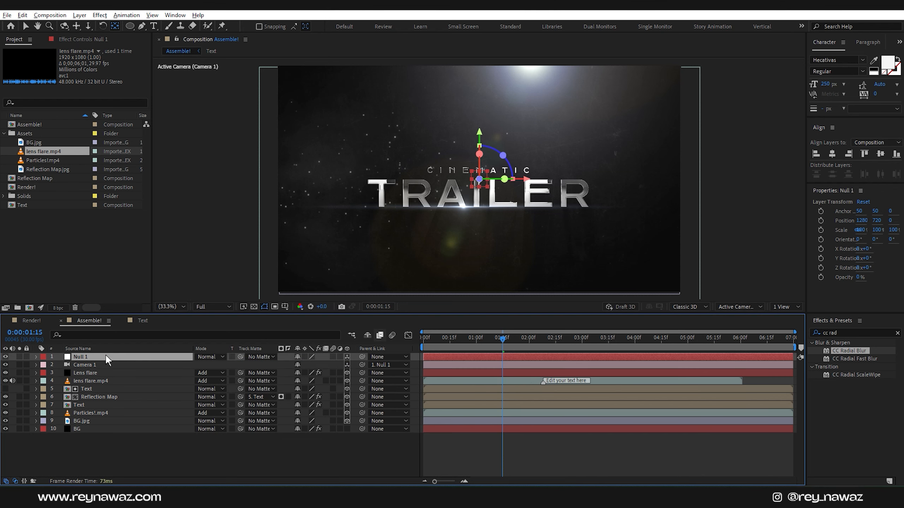
pyautogui.press('p')
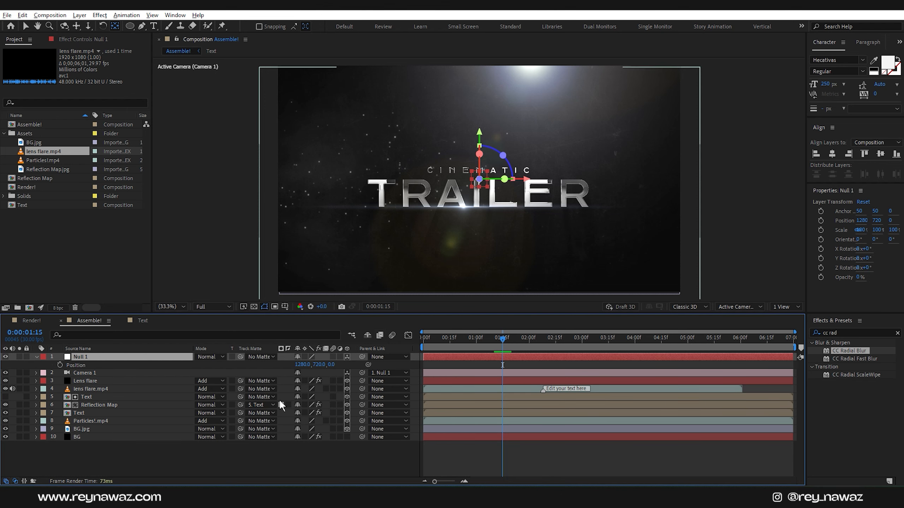
# - Push the BG.jpg layer back in depth by setting its Z position to about 2023
pyautogui.click(115, 428)
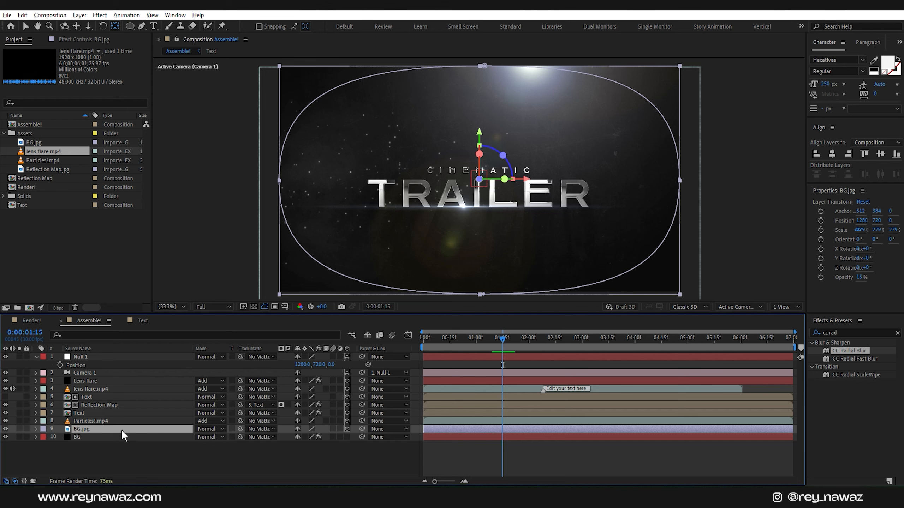
pyautogui.press('p')
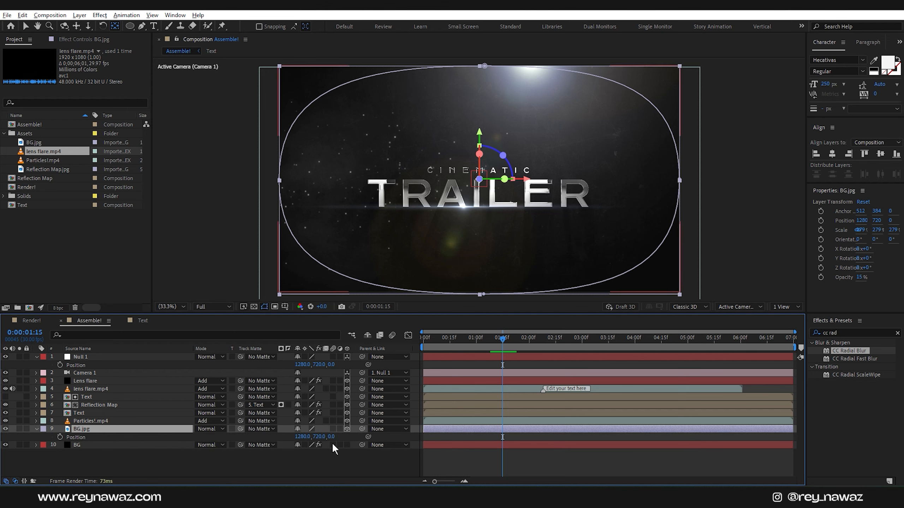
pyautogui.moveTo(331, 437); pyautogui.dragTo(641, 452)
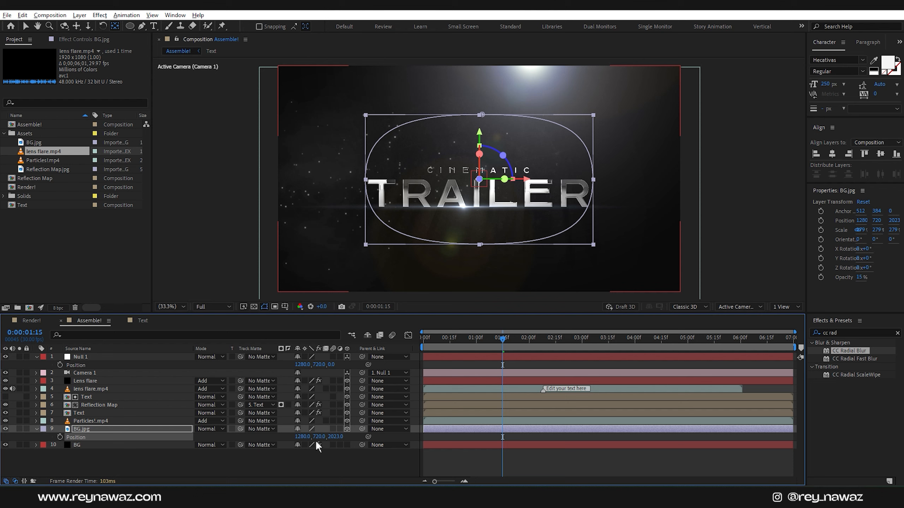
# - Scale the BG.jpg layer up uniformly to 563% so that it fills the frame
pyautogui.hotkey('shift', 's')
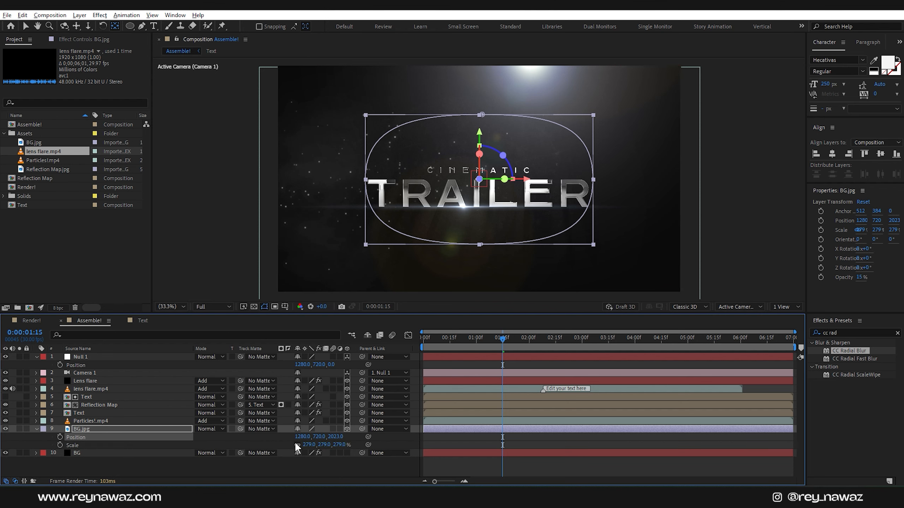
pyautogui.moveTo(324, 445); pyautogui.dragTo(441, 428)
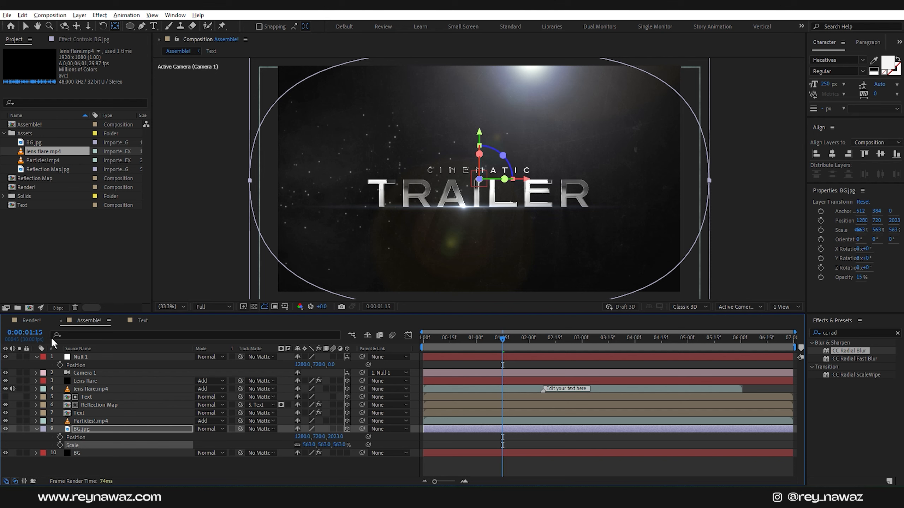
# - Keyframe the null's Position at 0:00:01:15, and set its Z position to 2663 at the composition start
pyautogui.click(61, 366)
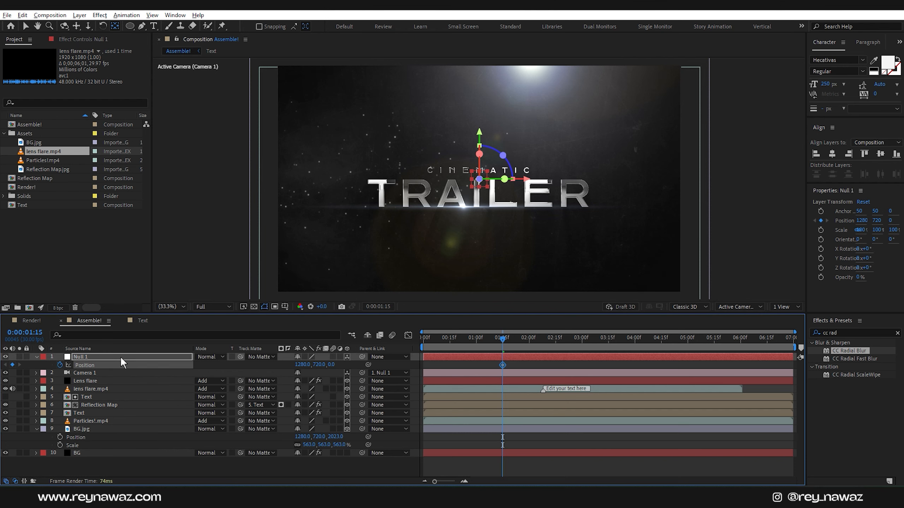
pyautogui.click(480, 340)
pyautogui.press('Home')
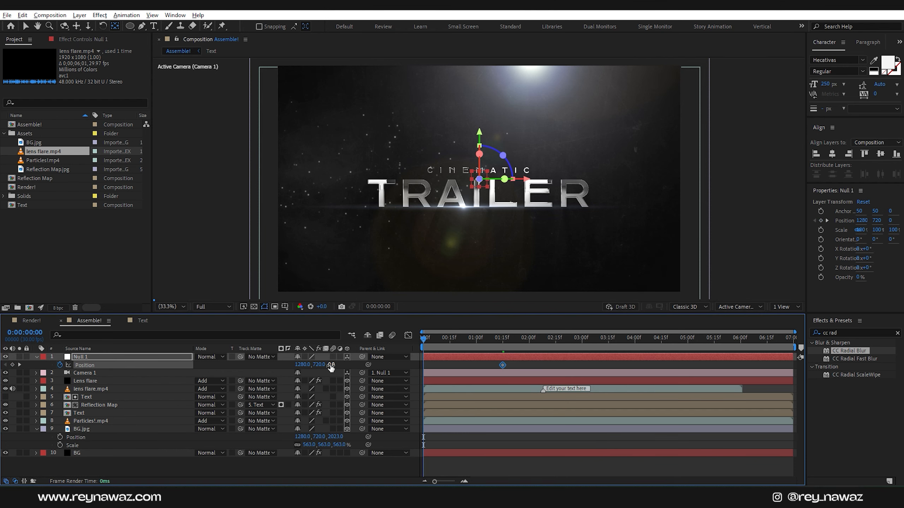
pyautogui.moveTo(331, 368); pyautogui.dragTo(903, 336)
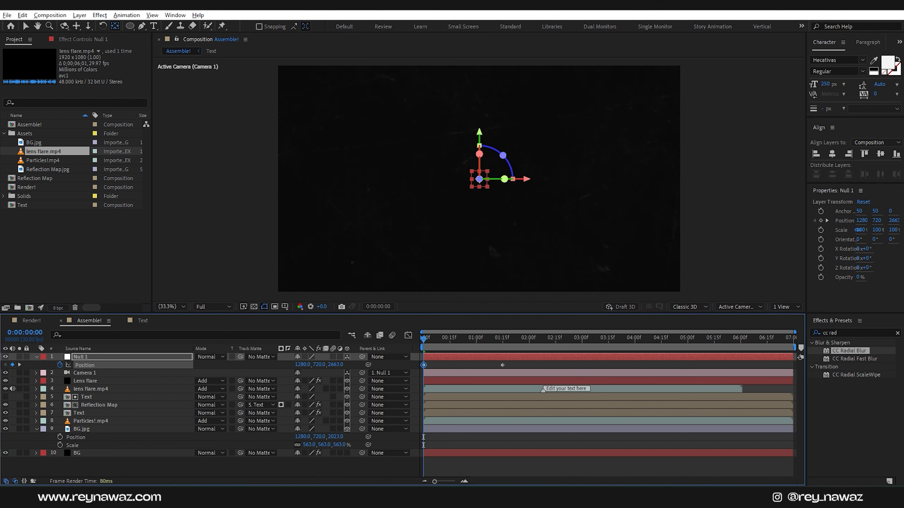
# - Apply Easy Ease to both null Position keyframes and stretch the last keyframe's influence toward the start in the speed graph
pyautogui.moveTo(523, 363); pyautogui.dragTo(384, 391)
pyautogui.click(408, 335)
pyautogui.rightClick(508, 370)
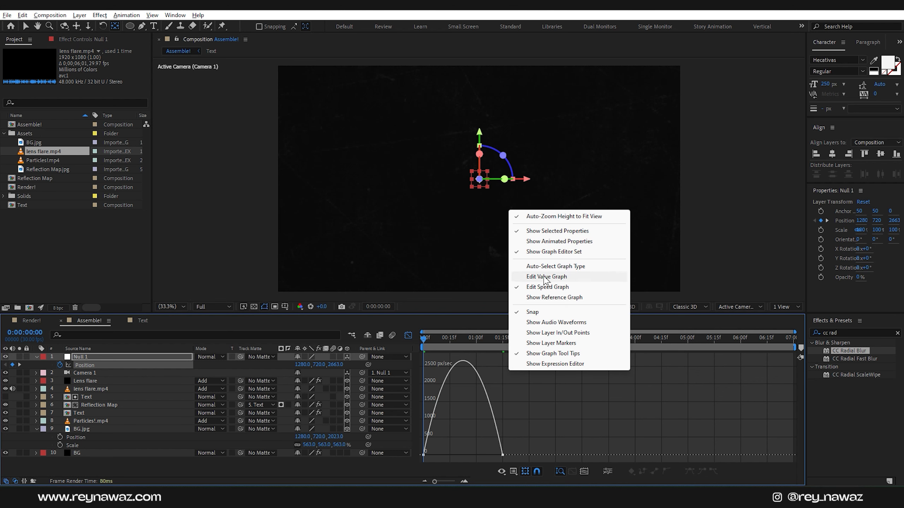
pyautogui.moveTo(515, 429); pyautogui.dragTo(441, 454)
pyautogui.click(408, 338)
# - Preview the camera move and reduce the composition's preview resolution to Half
pyautogui.press('space')
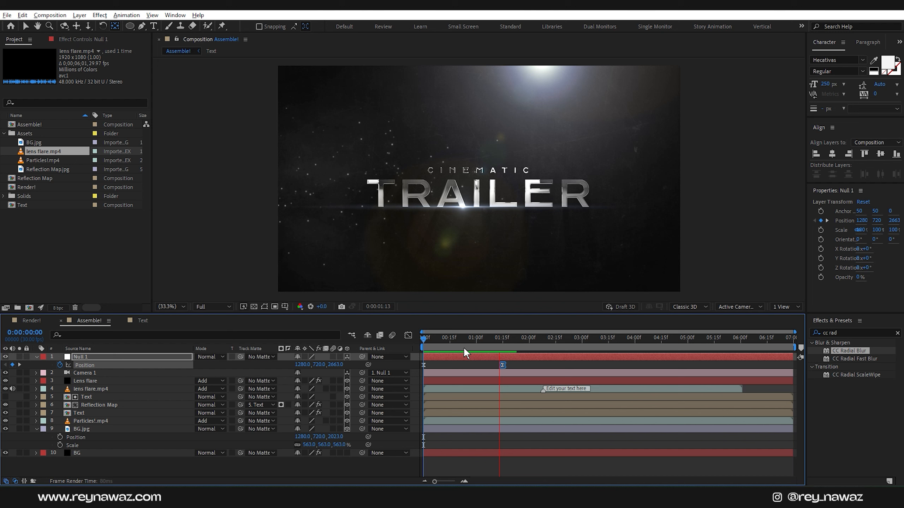
pyautogui.click(496, 340)
pyautogui.moveTo(497, 342); pyautogui.dragTo(536, 343)
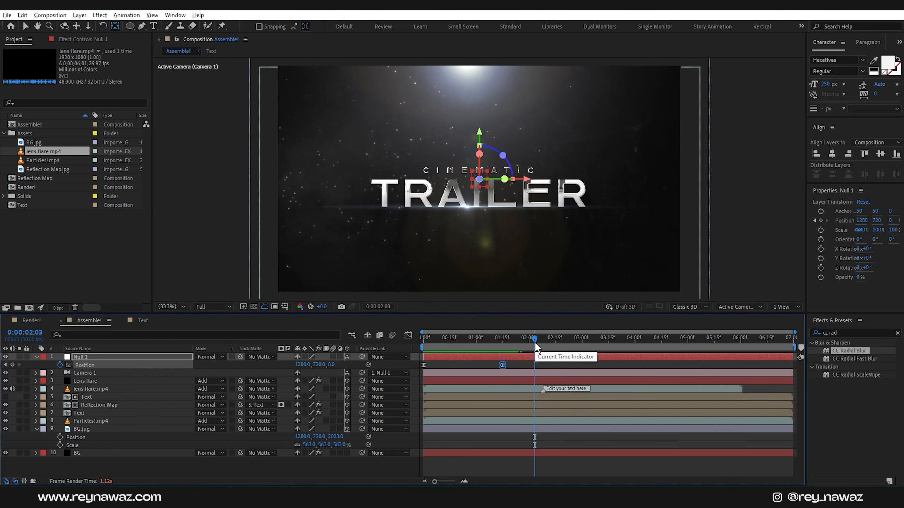
pyautogui.click(221, 307)
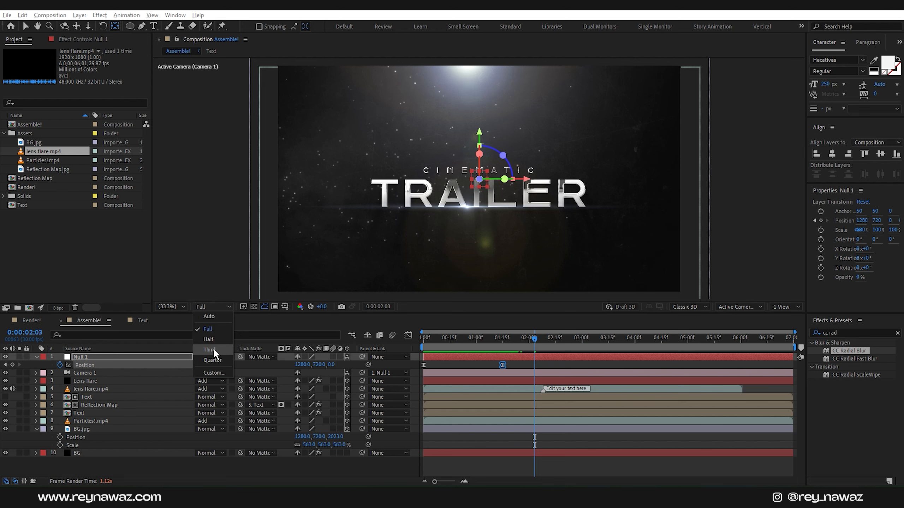
pyautogui.click(209, 339)
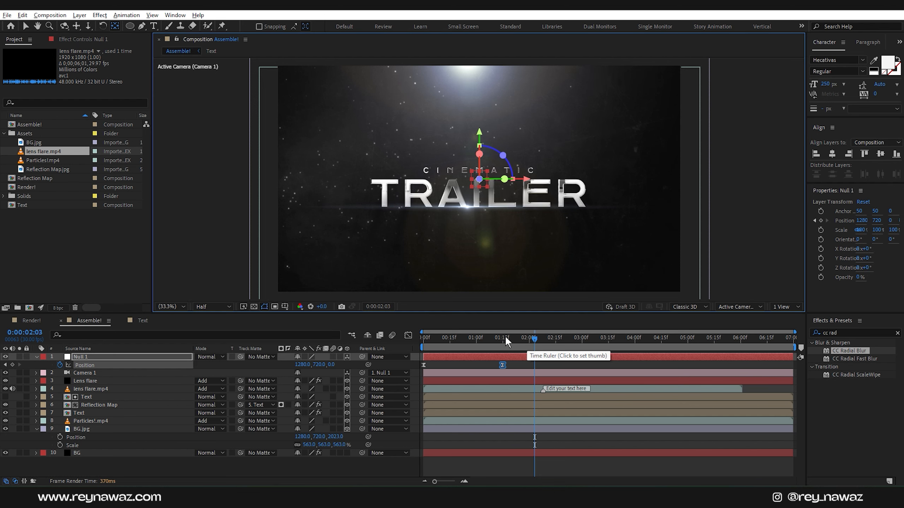
pyautogui.moveTo(505, 336); pyautogui.dragTo(459, 350)
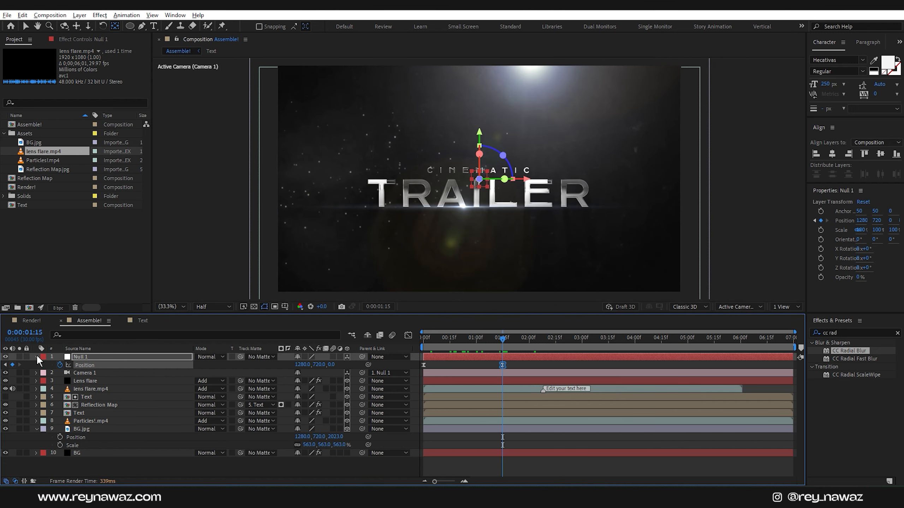
# - Collapse the open layer properties, add an adjustment layer above all layers and rename it Shake
pyautogui.click(36, 354)
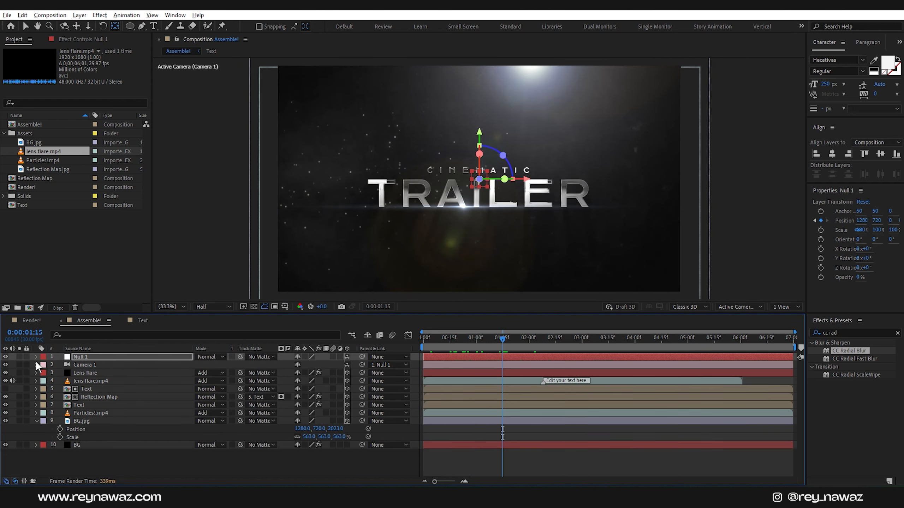
pyautogui.click(37, 422)
pyautogui.click(81, 449)
pyautogui.rightClick(146, 448)
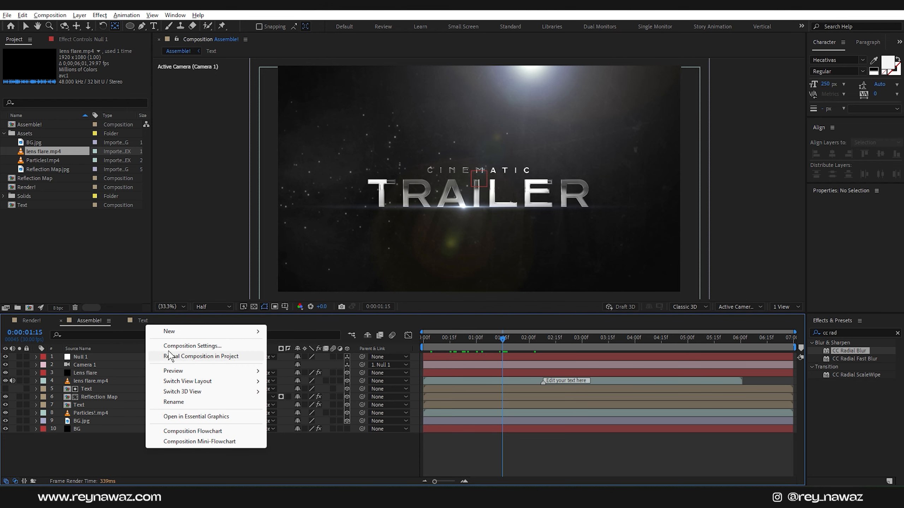
pyautogui.moveTo(215, 337)
pyautogui.click(309, 408)
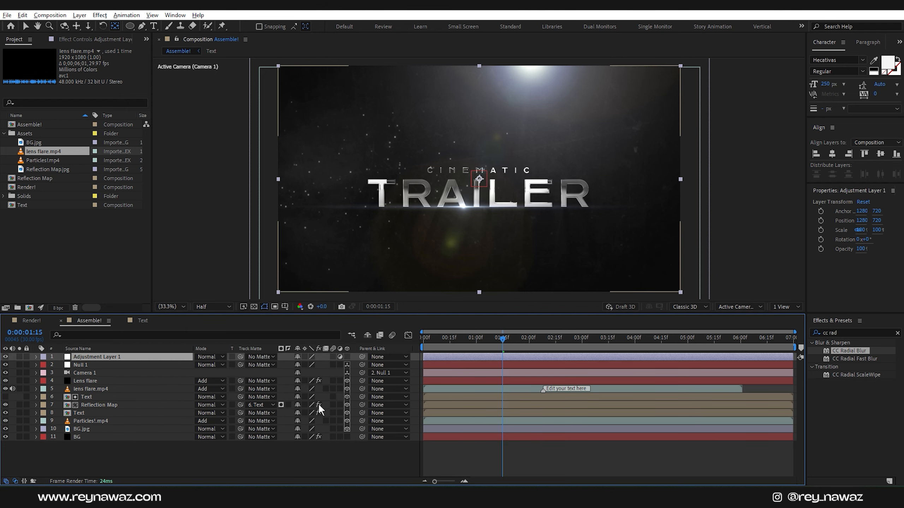
pyautogui.press('Return')
pyautogui.write('Sha')
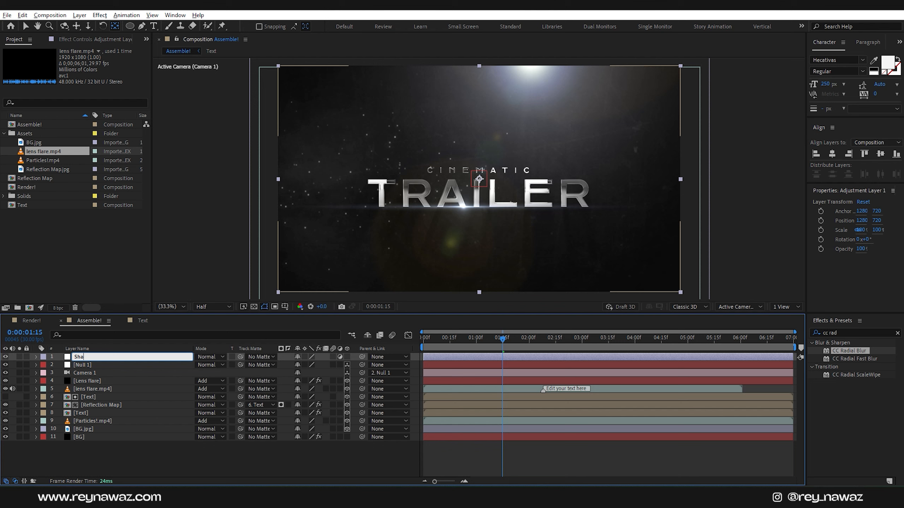
pyautogui.write('ke')
pyautogui.press('Return')
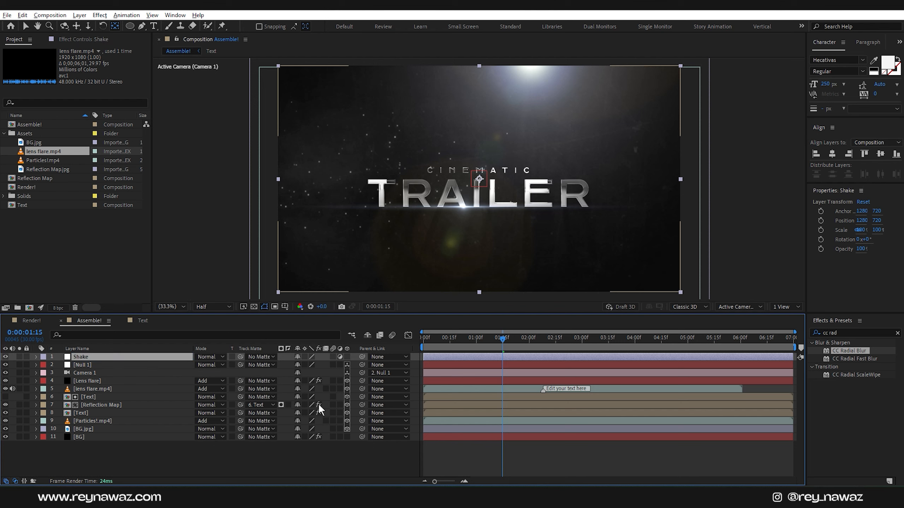
# - Duplicate the Shake adjustment layer and rename the copy Light Burst
pyautogui.hotkey('ctrl', 'd')
pyautogui.press('Return')
pyautogui.write('L')
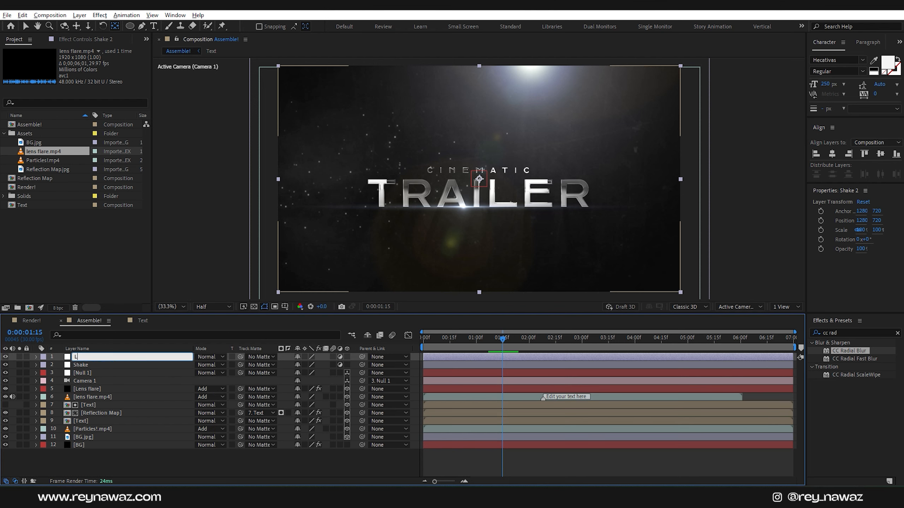
pyautogui.write('ight Burst')
pyautogui.press('Return')
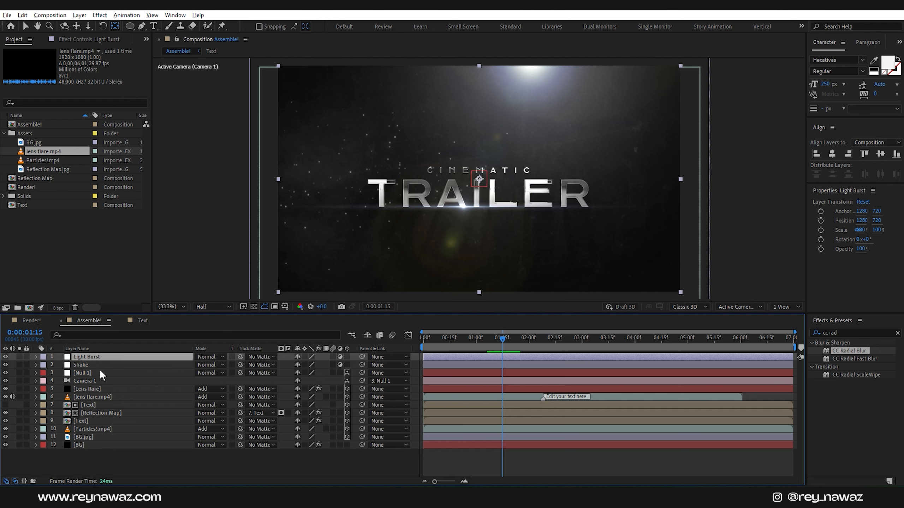
# - Apply the CC Light Burst 2.5 effect to the Light Burst adjustment layer
pyautogui.click(853, 332)
pyautogui.write('cc ligh')
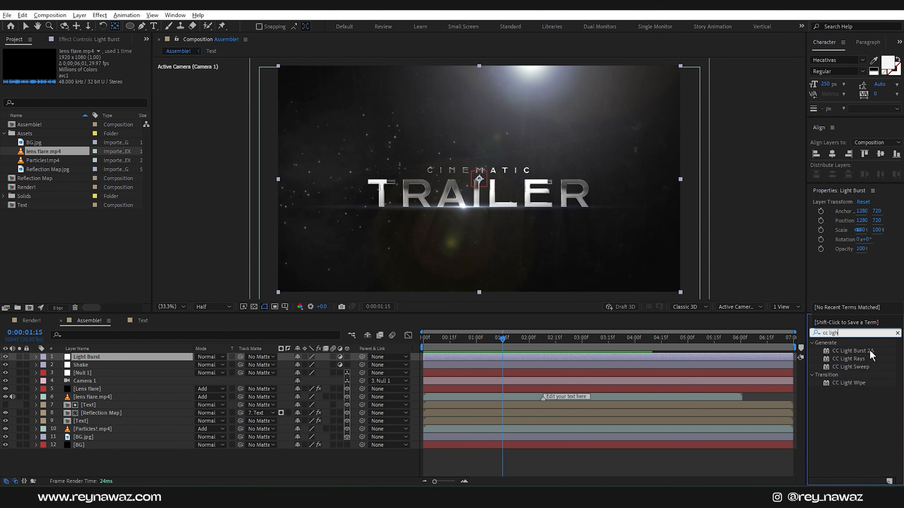
pyautogui.moveTo(853, 351); pyautogui.dragTo(124, 357)
pyautogui.click(459, 338)
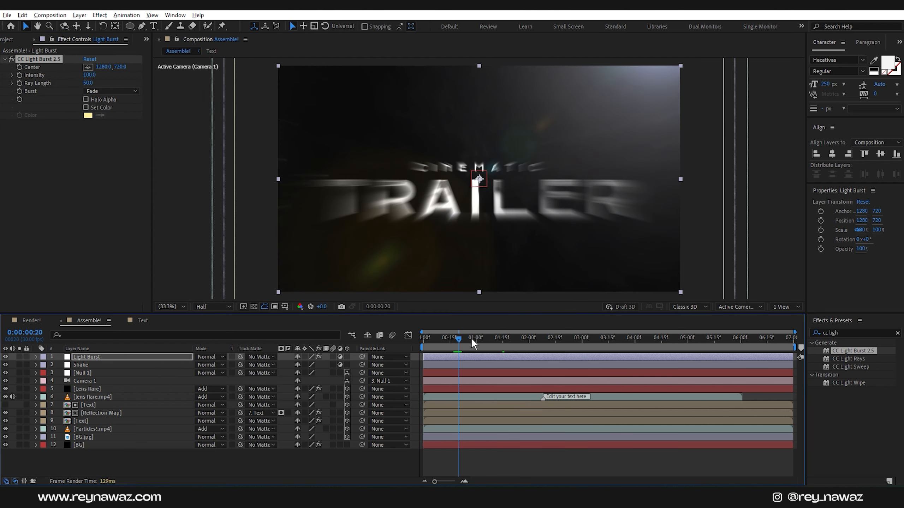
# - Keyframe the light burst's Intensity at 100 and Ray Length at 50 at the composition start, and both at 0 at 0:00:00:20
pyautogui.press('Home')
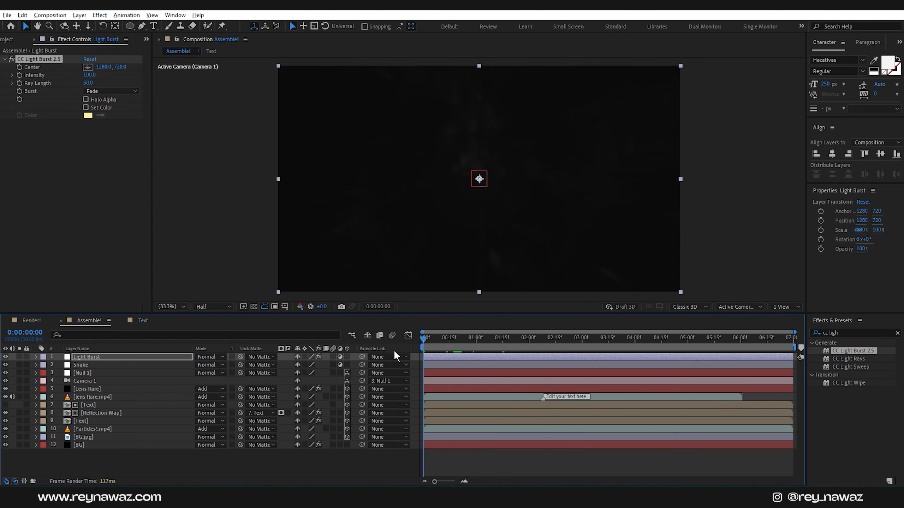
pyautogui.click(19, 75)
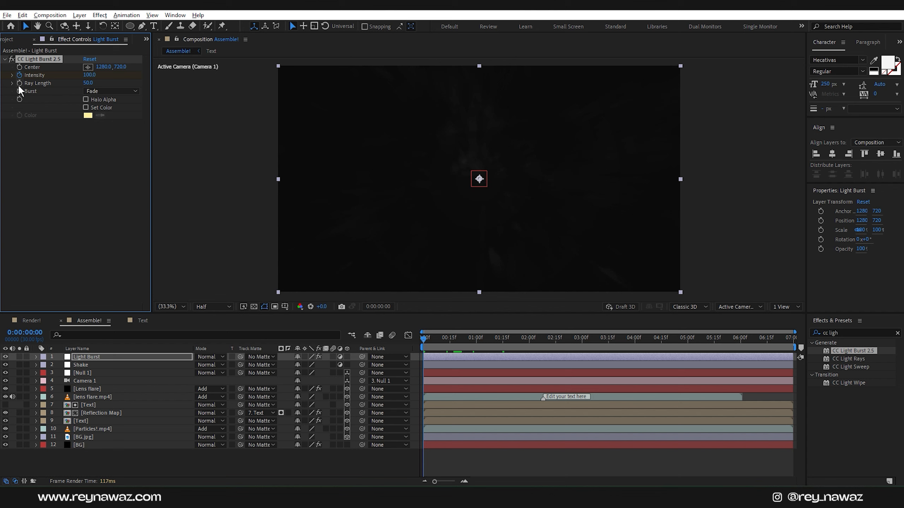
pyautogui.click(460, 341)
pyautogui.press('pageup')
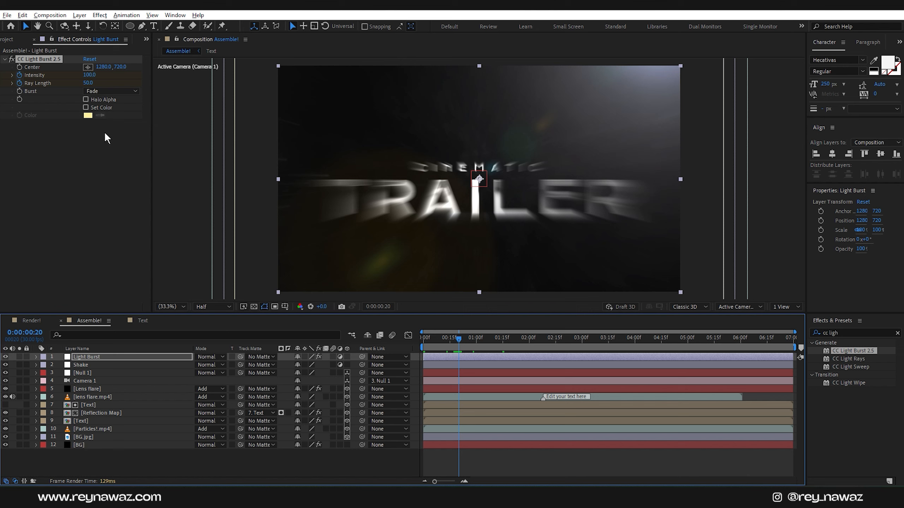
pyautogui.click(89, 75)
pyautogui.write('0')
pyautogui.press('Tab')
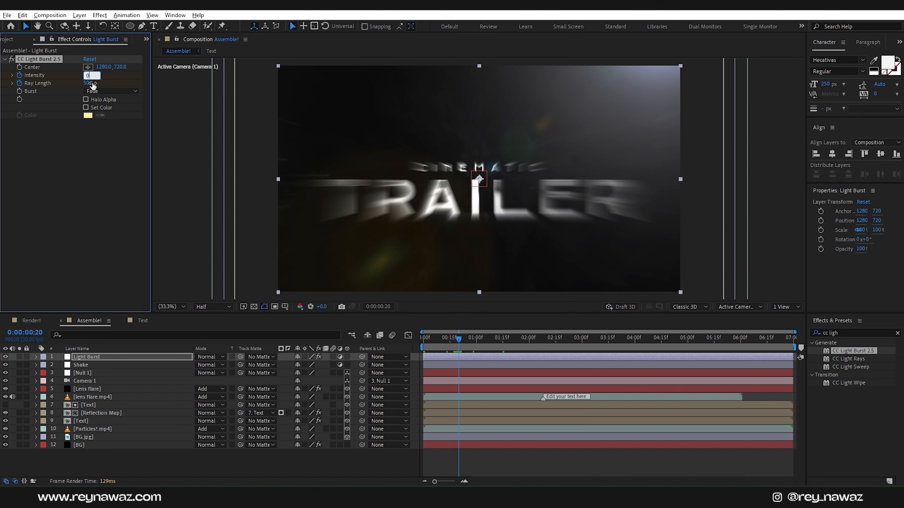
pyautogui.write('0')
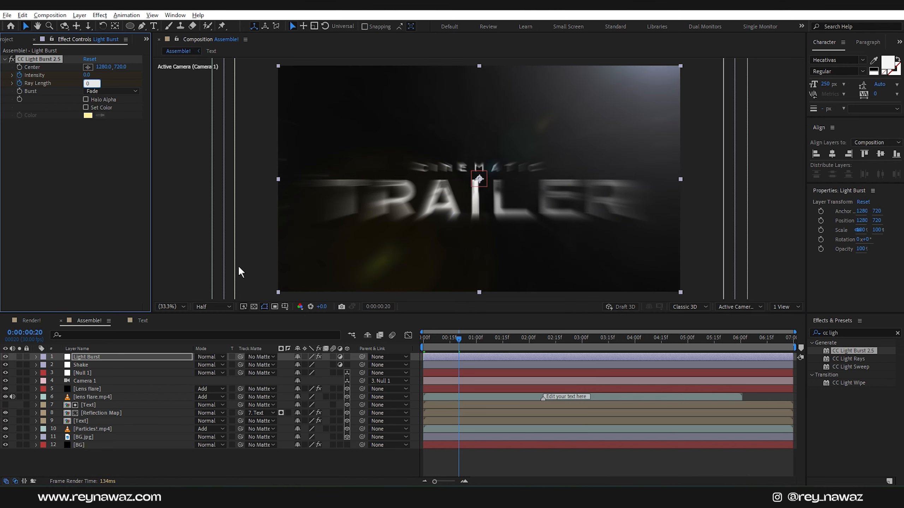
pyautogui.click(477, 357)
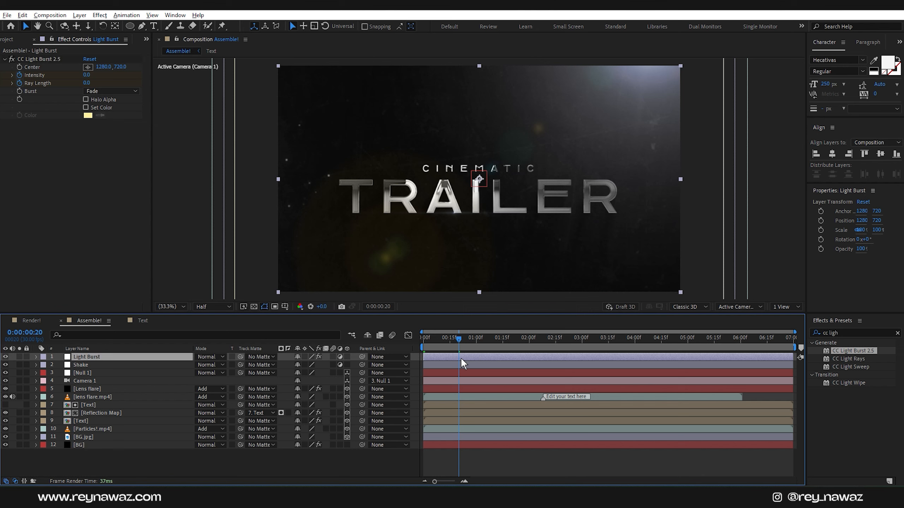
# - Apply Easy Ease to the Intensity and Ray Length keyframes and adjust the first keyframes' influence in the speed graph
pyautogui.press('u')
pyautogui.moveTo(468, 368); pyautogui.dragTo(415, 384)
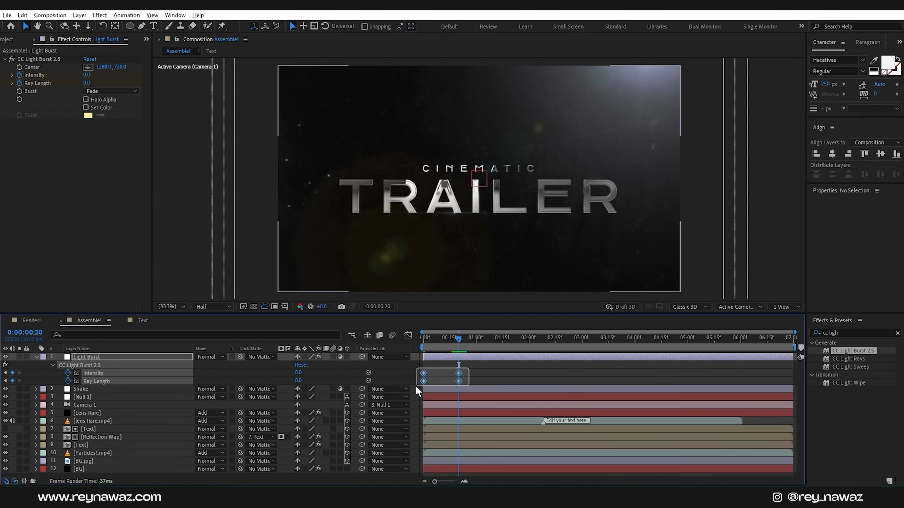
pyautogui.moveTo(471, 368); pyautogui.dragTo(407, 384)
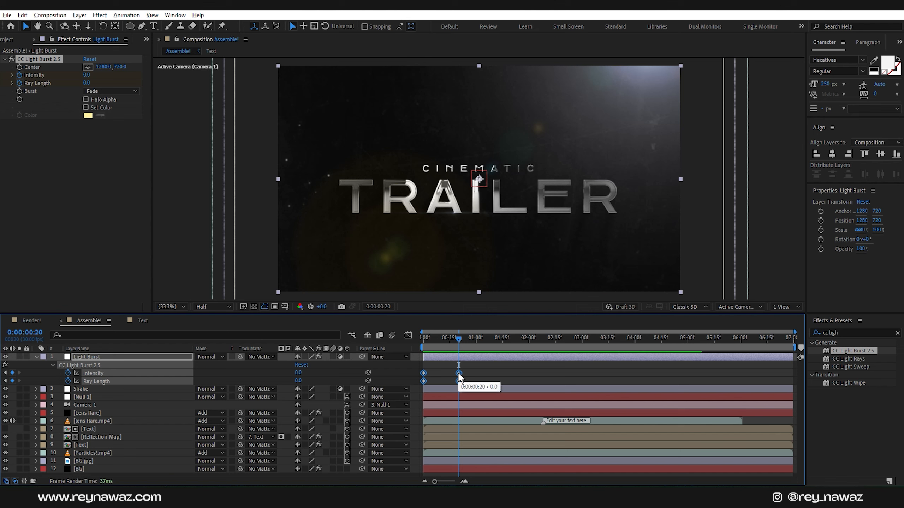
pyautogui.press('F9')
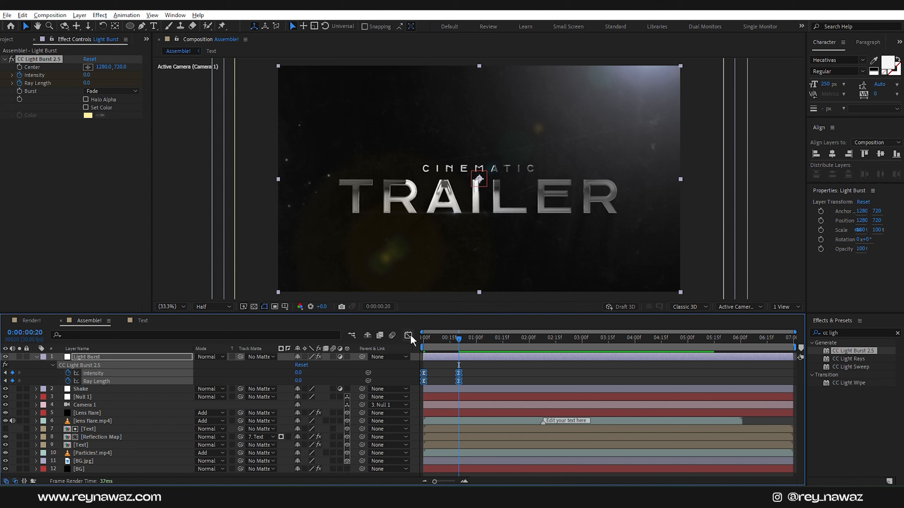
pyautogui.click(410, 335)
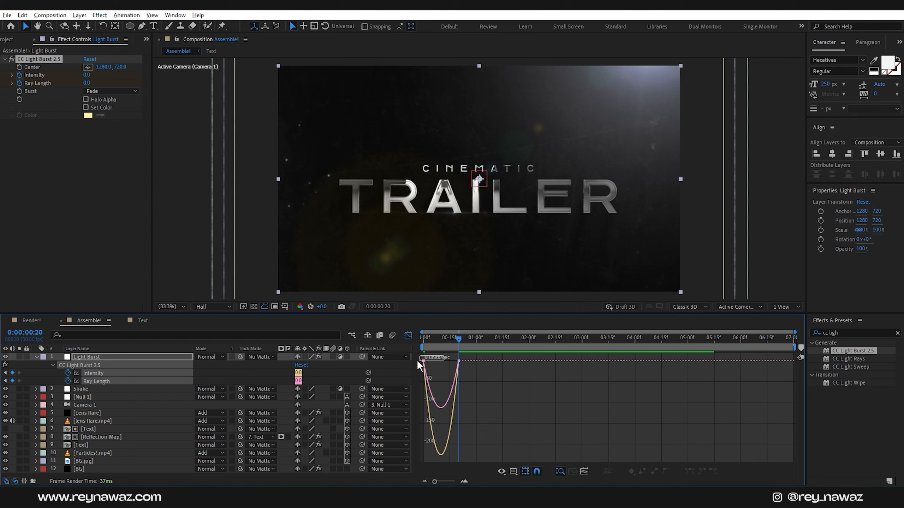
pyautogui.moveTo(431, 362); pyautogui.dragTo(443, 363)
pyautogui.click(410, 336)
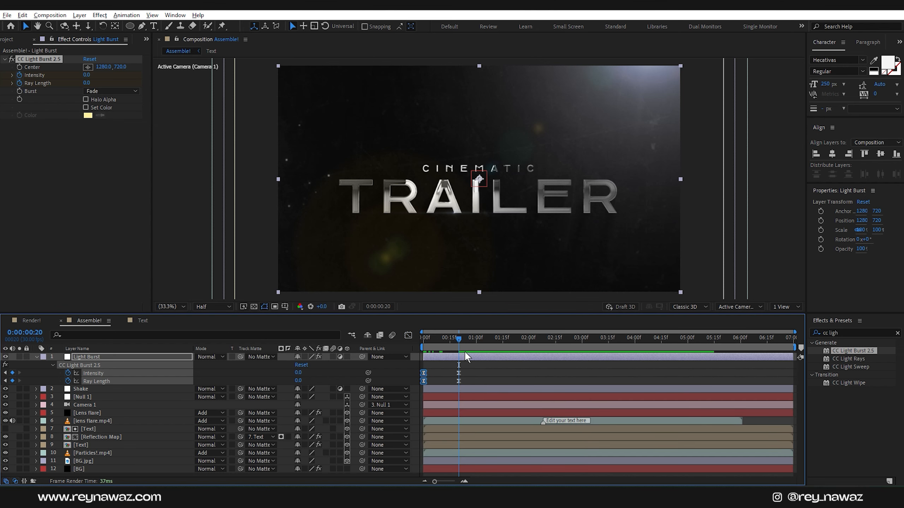
# - Trim the Light Burst and Shake adjustment layers so both end at about 0:00:00:20
pyautogui.click(469, 358)
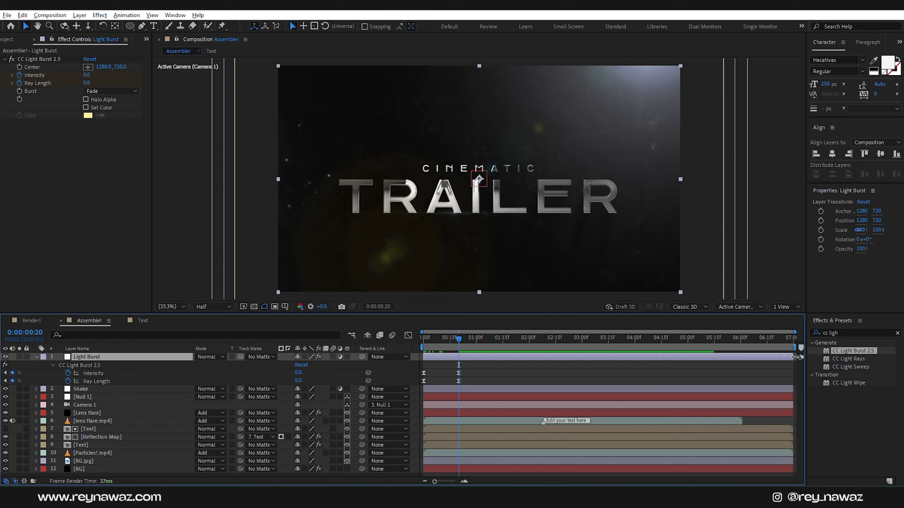
pyautogui.moveTo(796, 357); pyautogui.dragTo(461, 377)
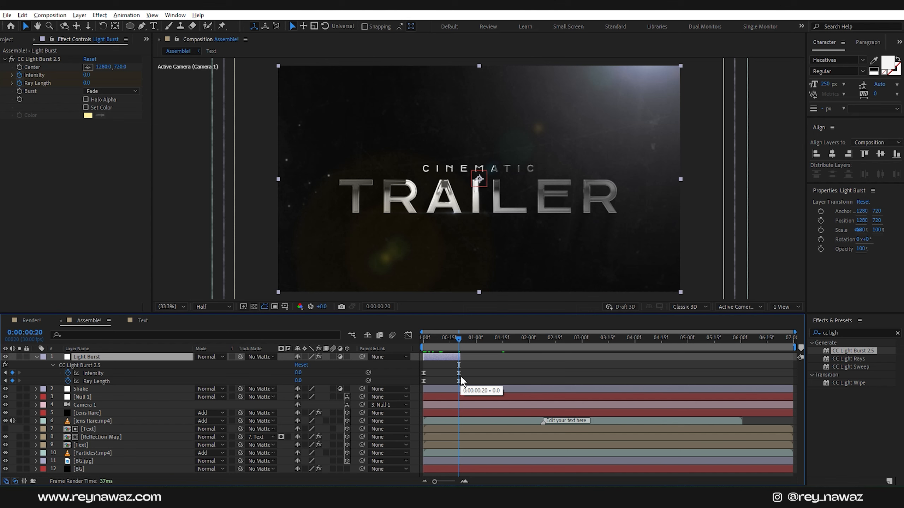
pyautogui.click(463, 387)
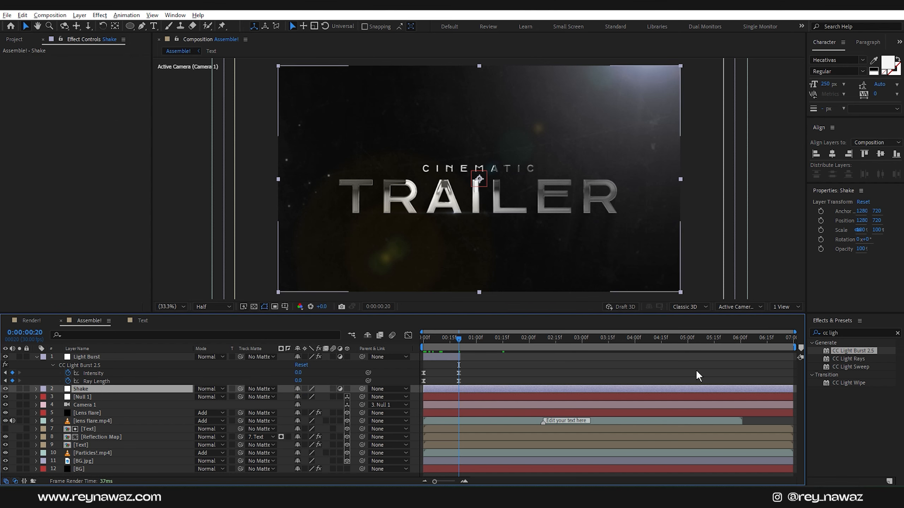
pyautogui.moveTo(791, 388); pyautogui.dragTo(459, 408)
pyautogui.click(451, 387)
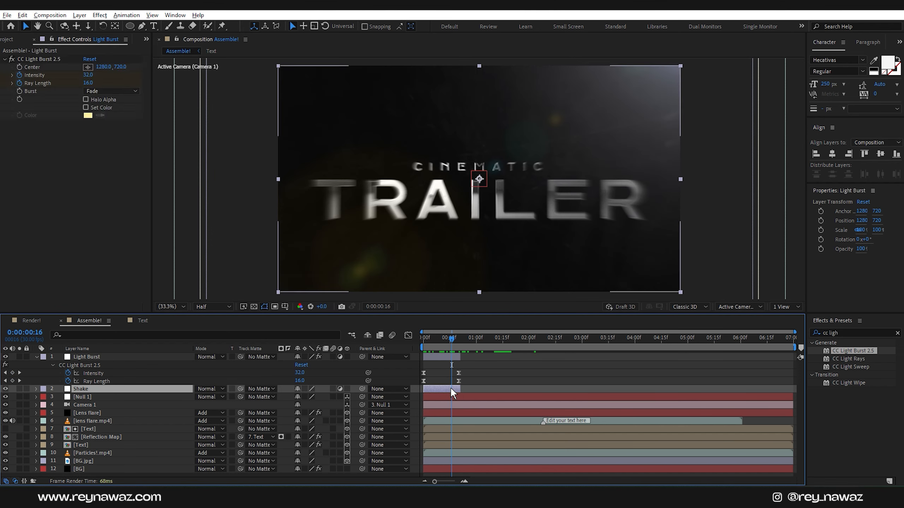
# - Apply the Optics Compensation effect to the Light Burst adjustment layer and enable Reverse Lens Distortion
pyautogui.click(113, 357)
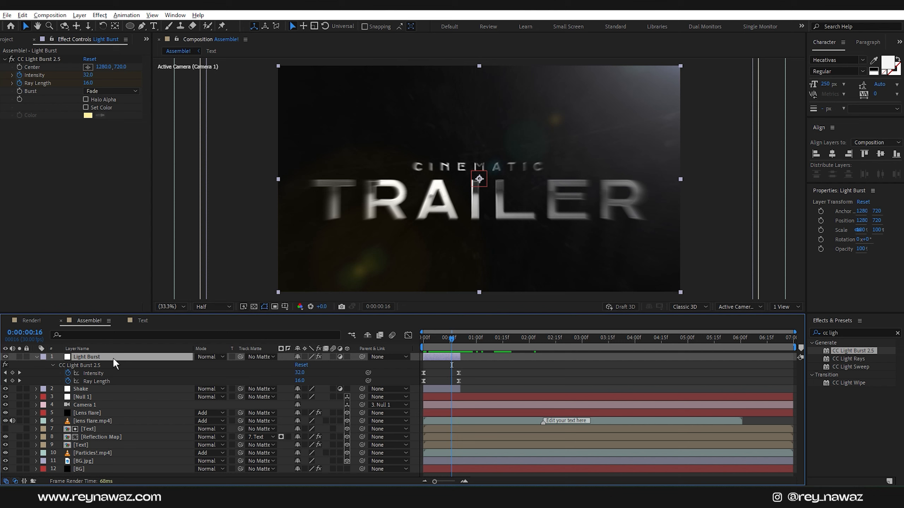
pyautogui.click(851, 334)
pyautogui.write('opt')
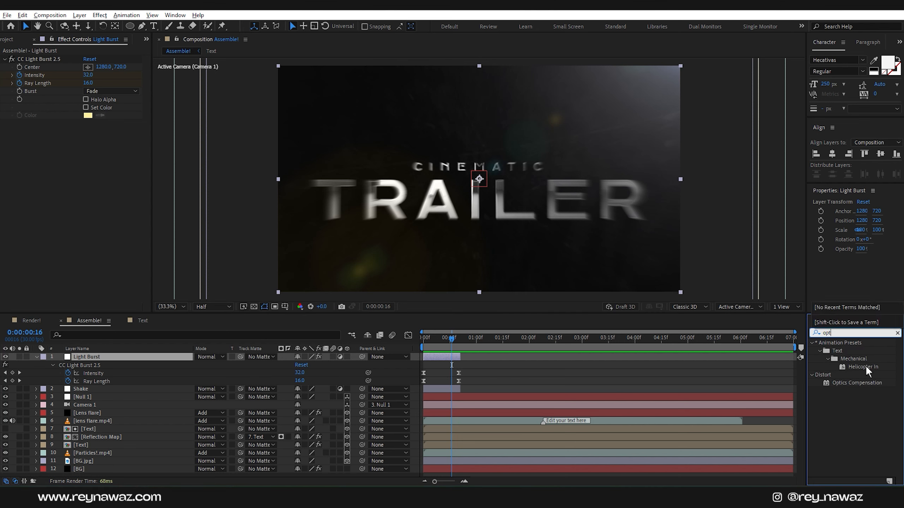
pyautogui.moveTo(873, 383); pyautogui.dragTo(122, 358)
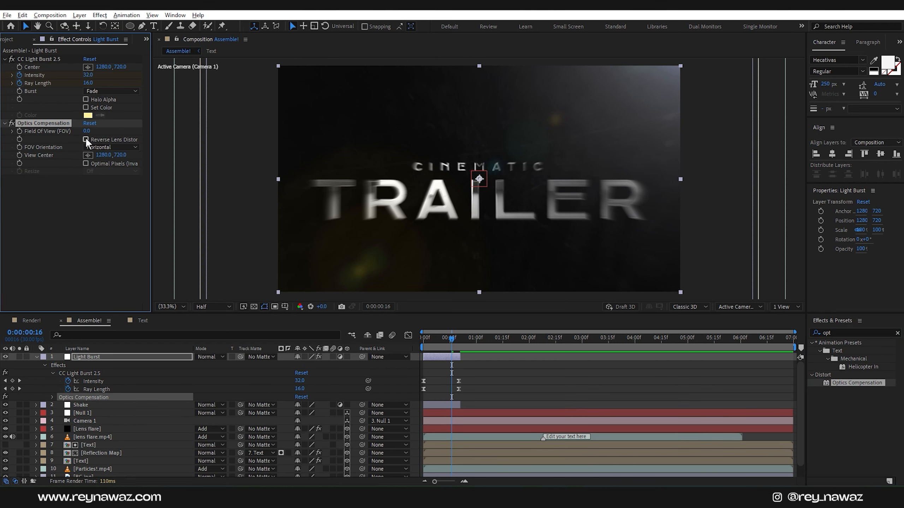
pyautogui.click(85, 139)
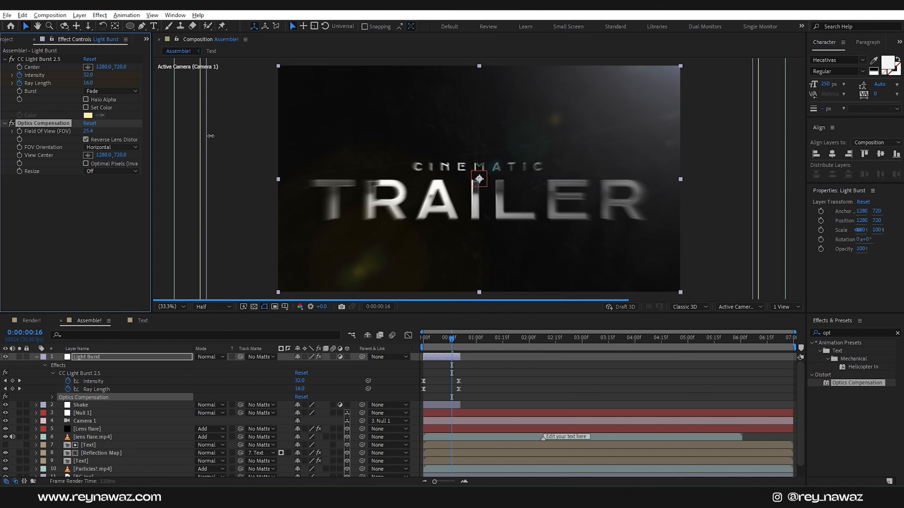
# - Keyframe Optics Compensation's Field Of View at 70 at the composition start and at 0 at 0:00:00:20
pyautogui.moveTo(86, 131); pyautogui.dragTo(433, 150)
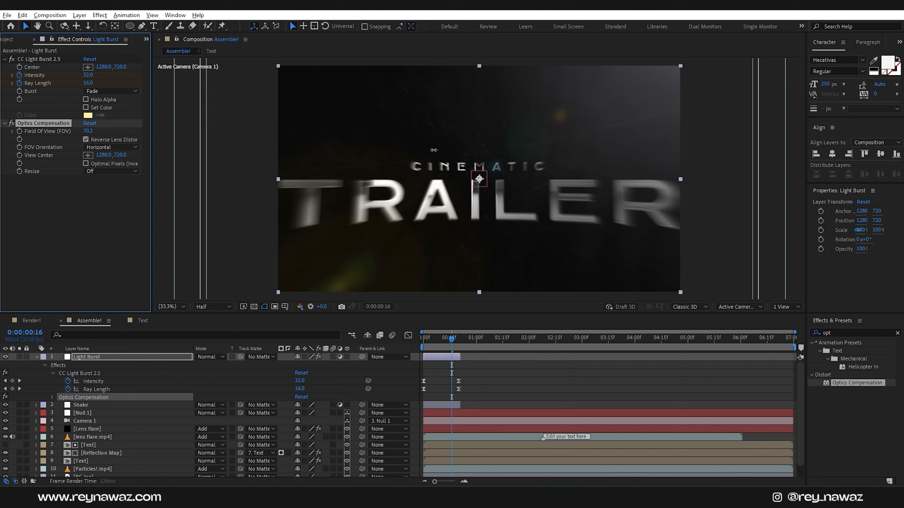
pyautogui.click(442, 354)
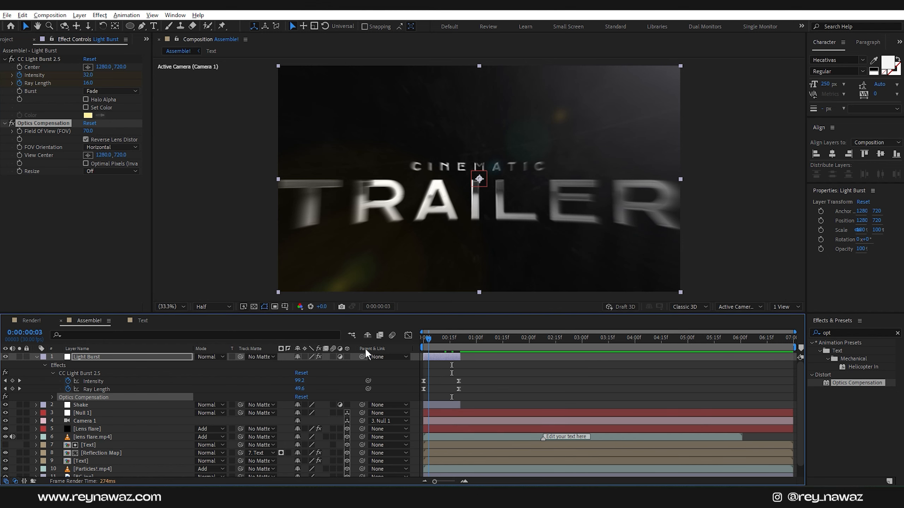
pyautogui.press('Home')
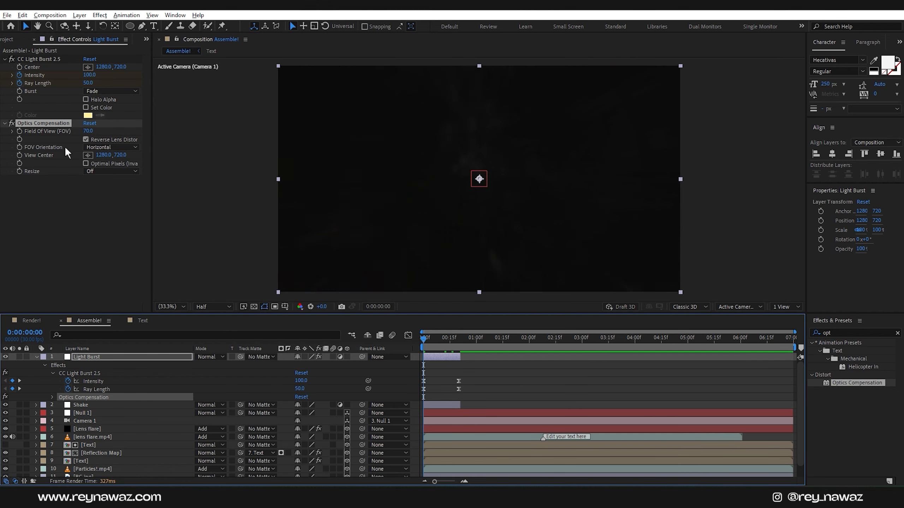
pyautogui.click(19, 132)
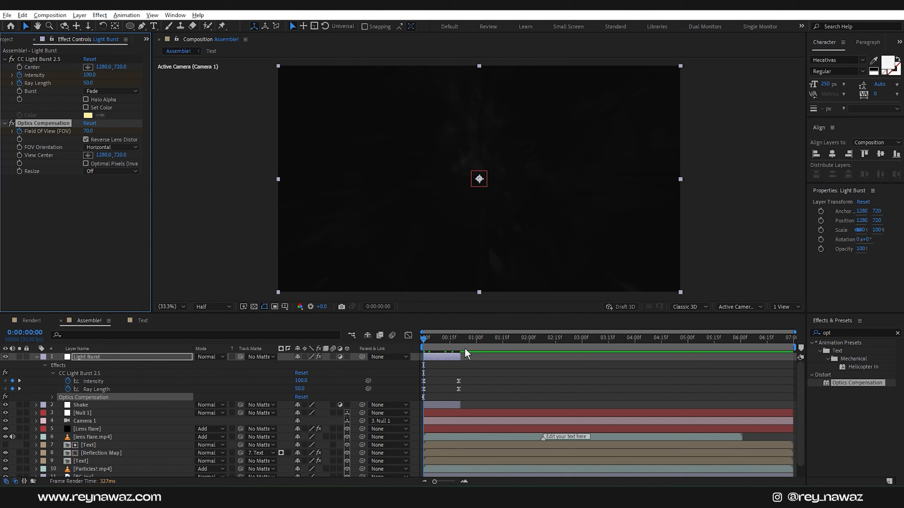
pyautogui.moveTo(449, 343); pyautogui.dragTo(458, 345)
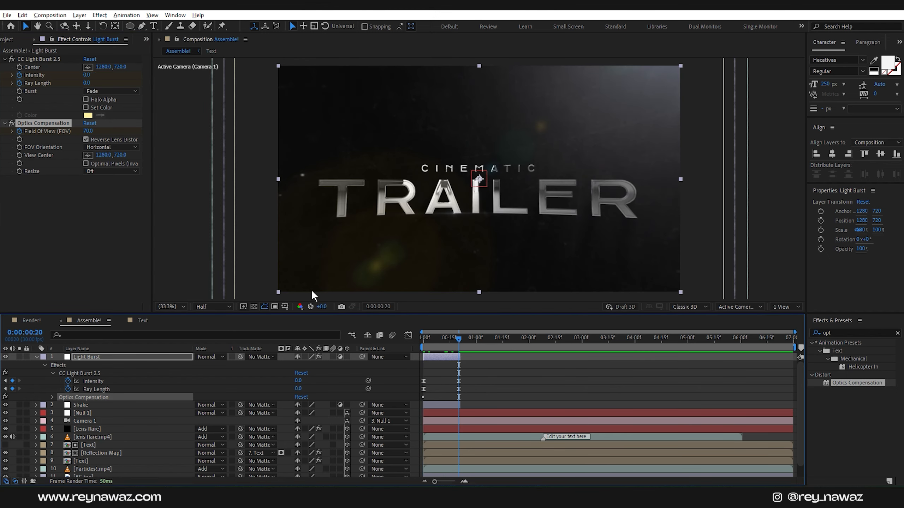
pyautogui.click(86, 131)
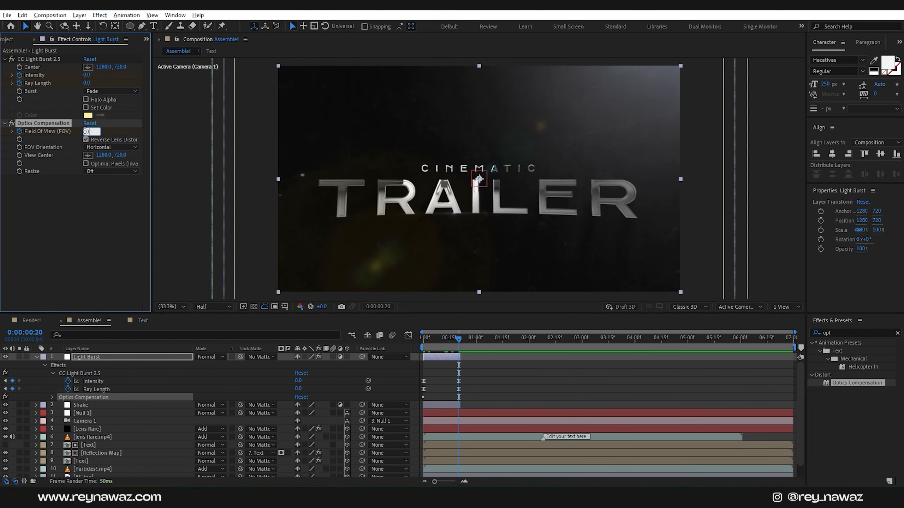
pyautogui.write('0')
pyautogui.press('Return')
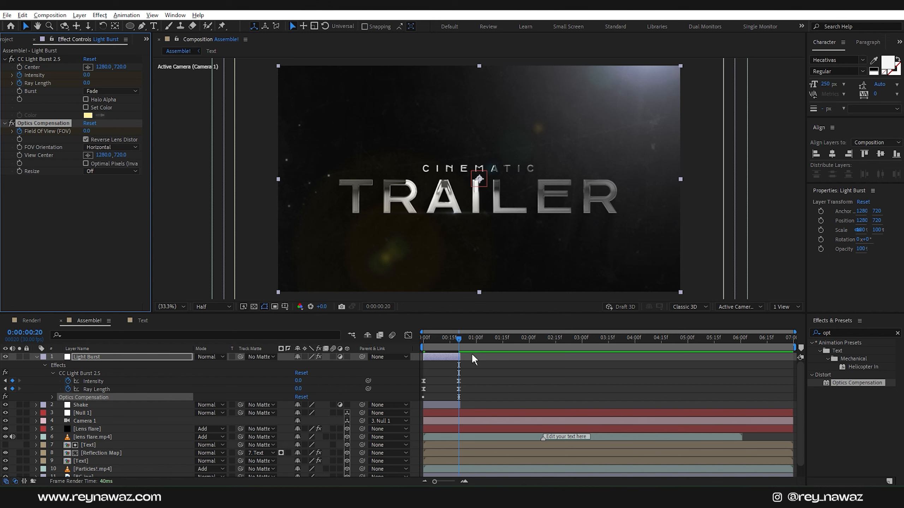
# - Reveal the Light Burst layer's keyframes and reshape the speed curve of both Field Of View keyframes in the graph editor
pyautogui.press('u')
pyautogui.press('u')
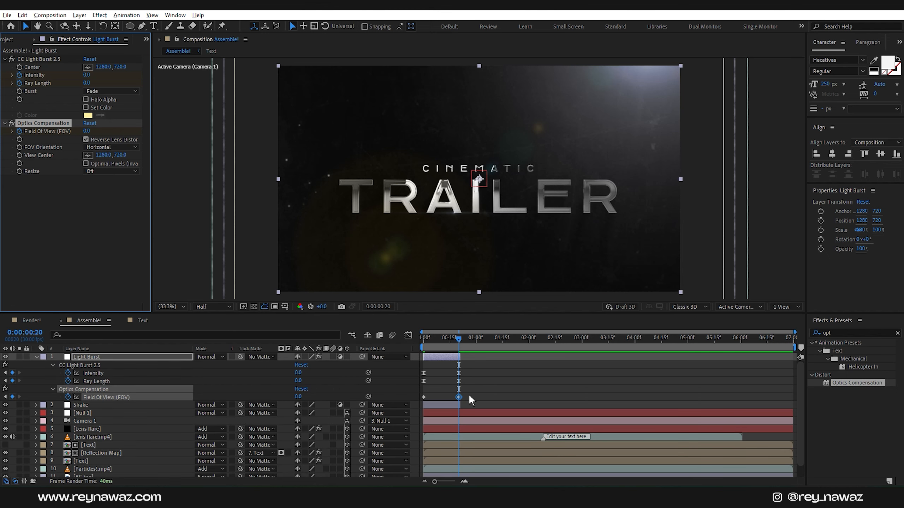
pyautogui.moveTo(472, 394); pyautogui.dragTo(417, 397)
pyautogui.moveTo(414, 405); pyautogui.dragTo(414, 404)
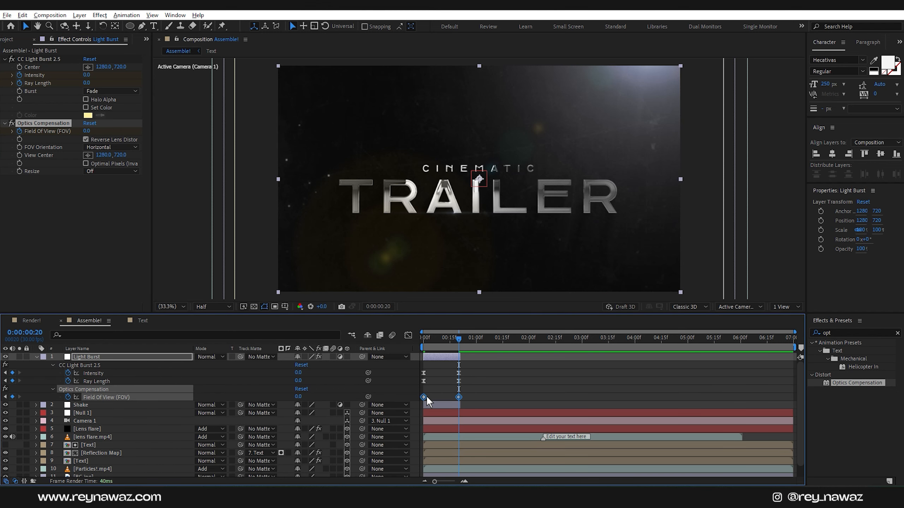
pyautogui.click(408, 335)
pyautogui.moveTo(434, 376); pyautogui.dragTo(452, 365)
pyautogui.click(409, 336)
pyautogui.click(36, 356)
# - Add a Slider Control expression effect to the Shake adjustment layer
pyautogui.click(92, 364)
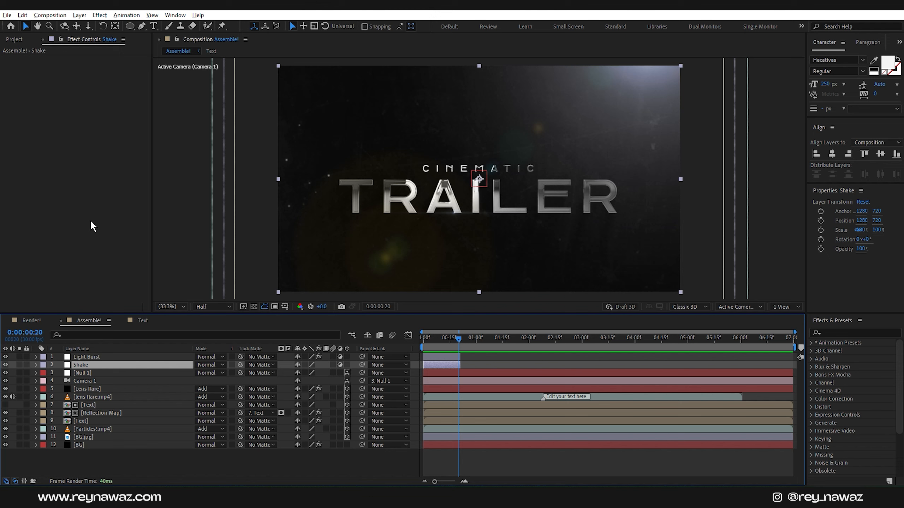
pyautogui.click(77, 164)
pyautogui.rightClick(78, 158)
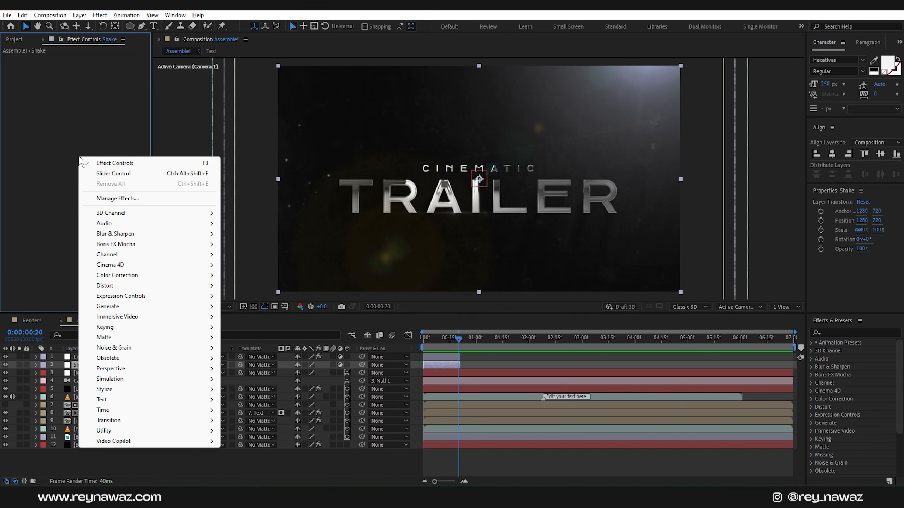
pyautogui.moveTo(127, 298)
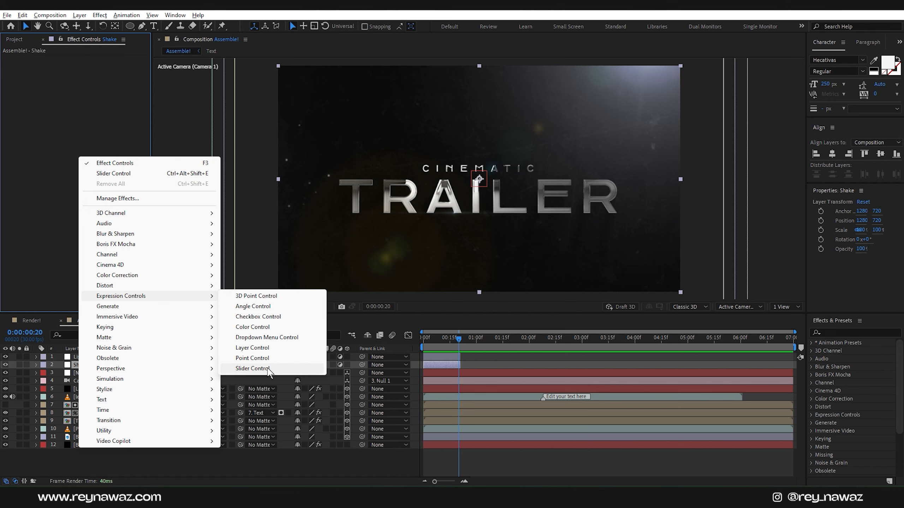
pyautogui.click(268, 369)
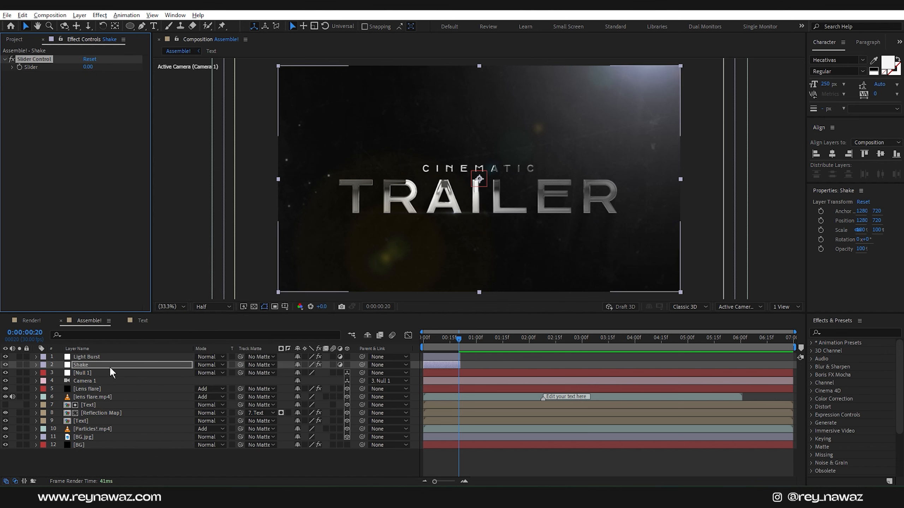
# - Find the Transform effect under Distort and apply it to the Shake adjustment layer
pyautogui.click(845, 333)
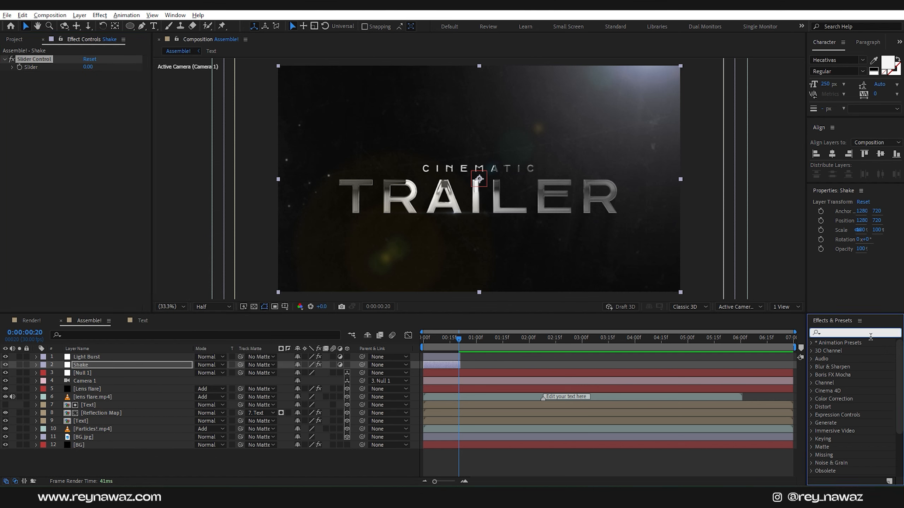
pyautogui.write('trans')
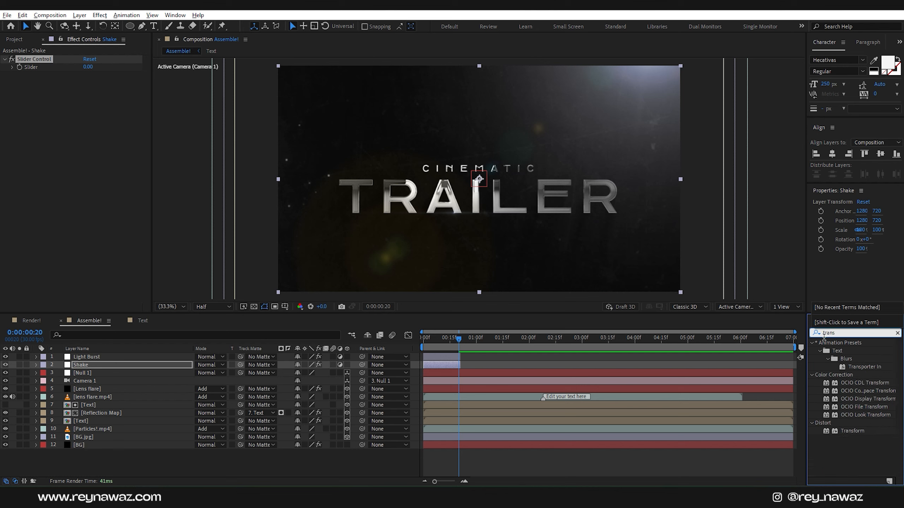
pyautogui.moveTo(853, 430); pyautogui.dragTo(101, 366)
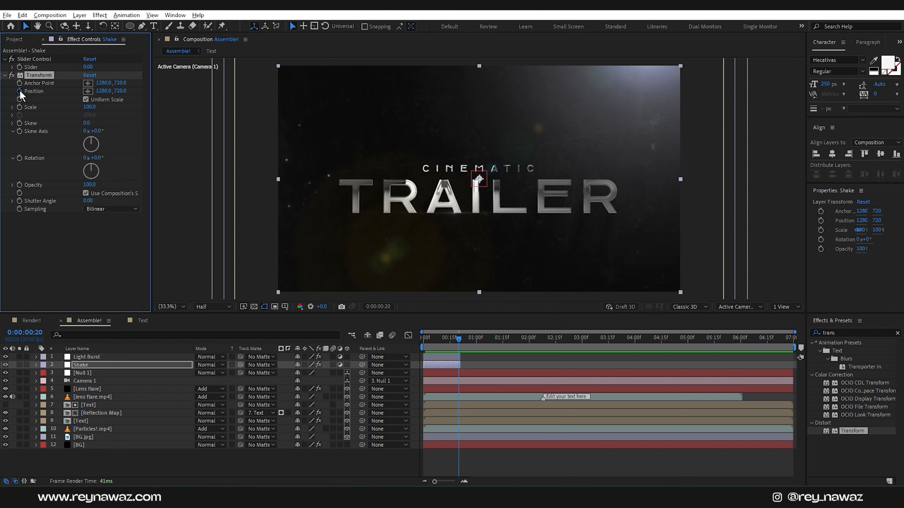
# - Give the Transform effect's Position the expression wiggle(9,effect("Slider Control")("Slider")), linking the amplitude to the slider
pyautogui.keyDown('alt'); pyautogui.click(19, 92); pyautogui.keyUp('alt')
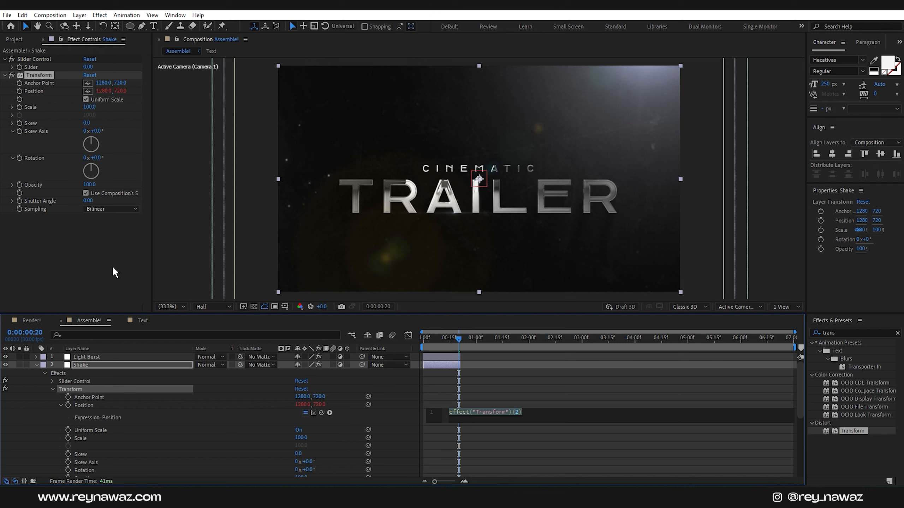
pyautogui.press('BackSpace')
pyautogui.write('wigg')
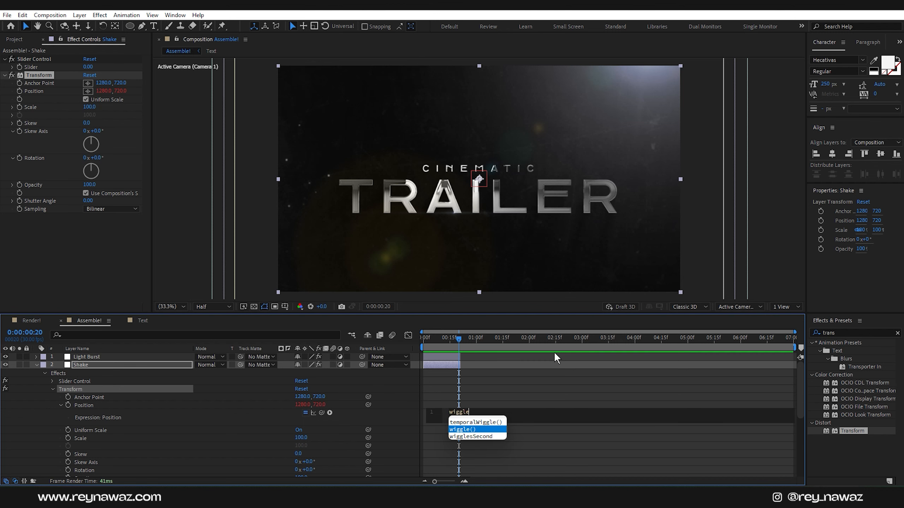
pyautogui.write('le')
pyautogui.press('Return')
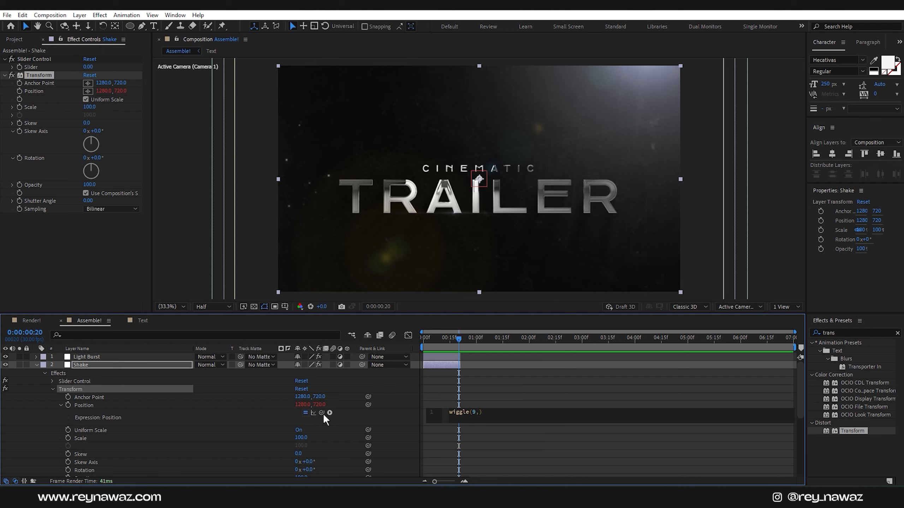
pyautogui.moveTo(321, 414); pyautogui.dragTo(35, 68)
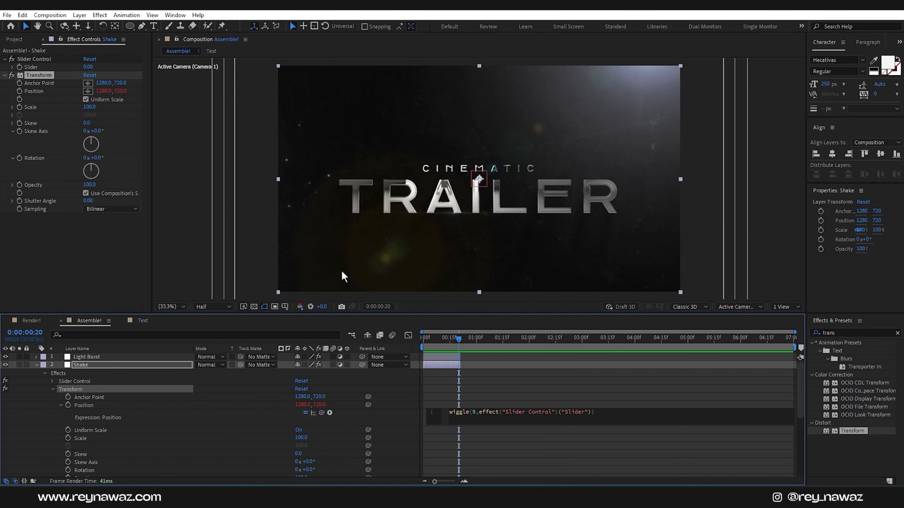
pyautogui.moveTo(447, 340)
pyautogui.mouseDown()
pyautogui.moveTo(439, 344)
pyautogui.moveTo(450, 346)
pyautogui.mouseUp()
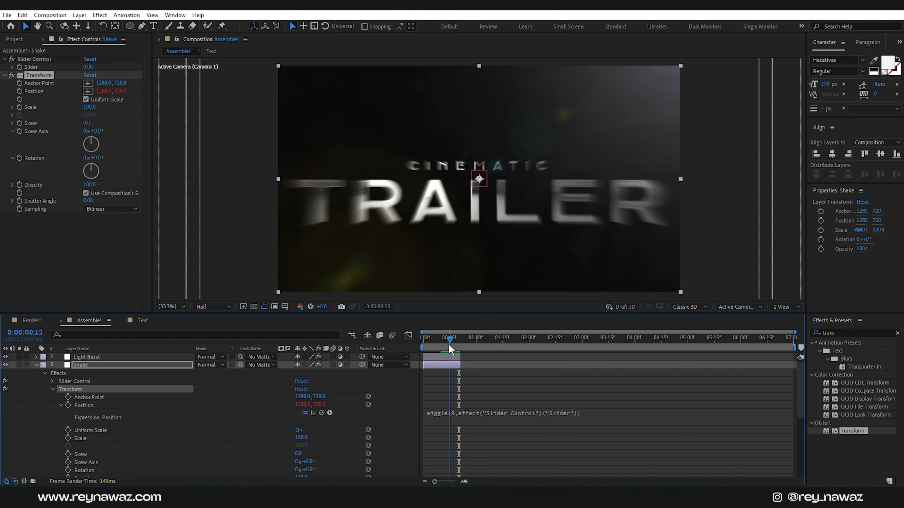
pyautogui.click(36, 365)
# - Keyframe the Shake layer's Slider at 0 at the composition start, 50 at 0:00:00:10 and 0 at 0:00:00:20
pyautogui.moveTo(441, 342); pyautogui.dragTo(412, 350)
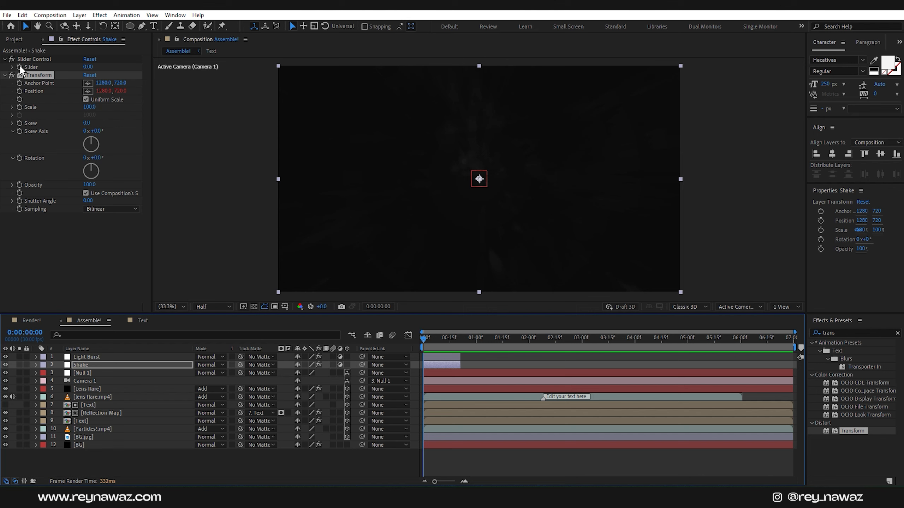
pyautogui.click(34, 59)
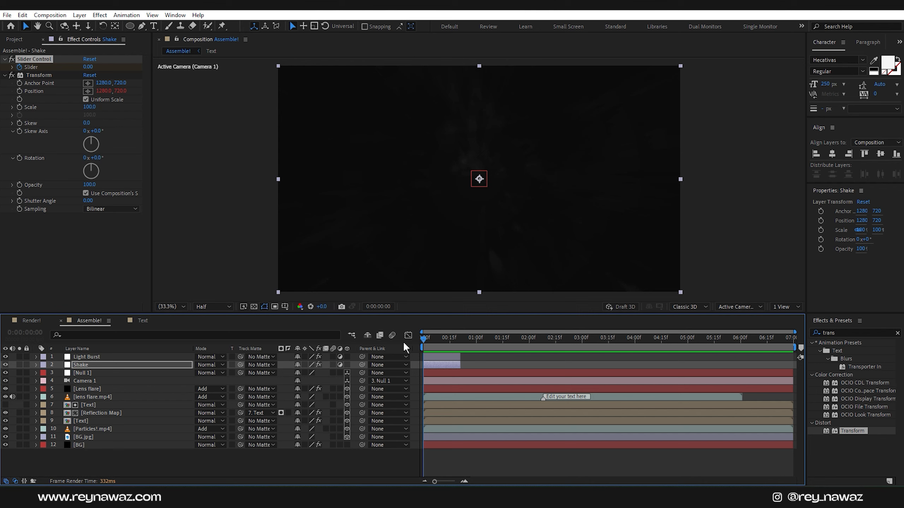
pyautogui.press('space')
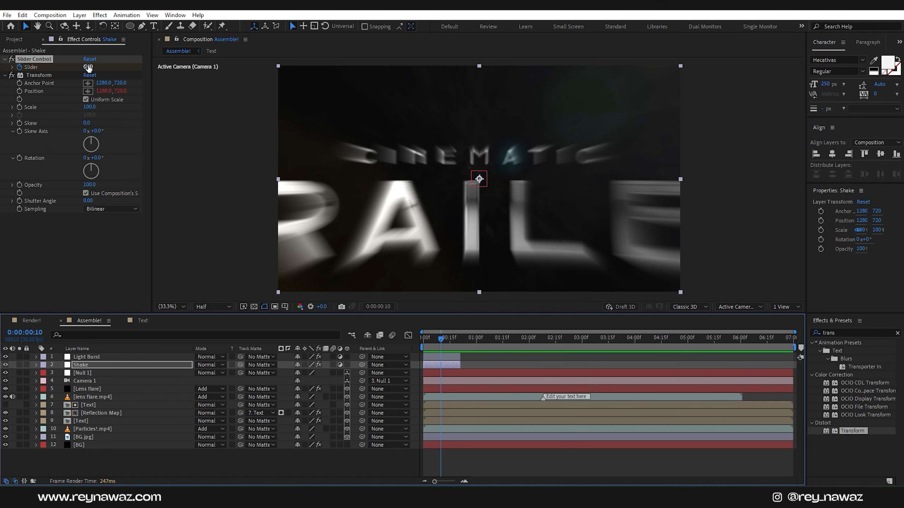
pyautogui.click(88, 68)
pyautogui.write('50')
pyautogui.press('Return')
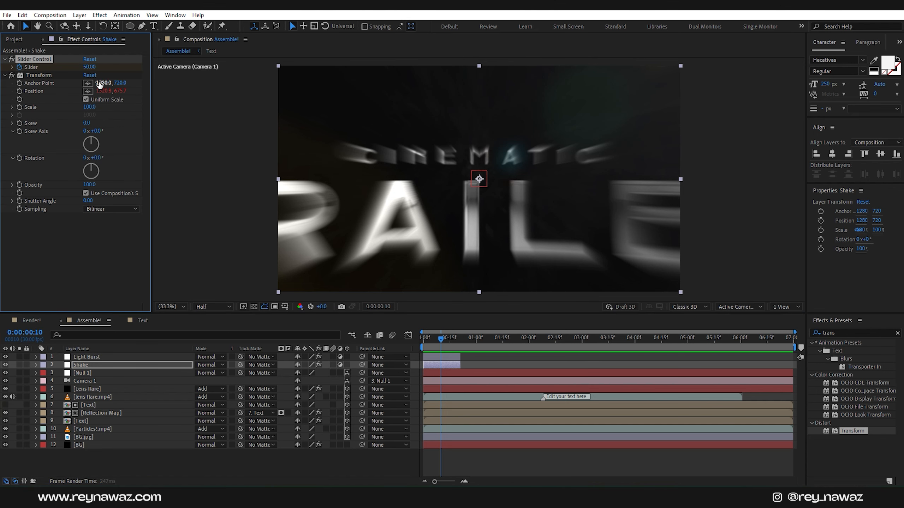
pyautogui.click(458, 338)
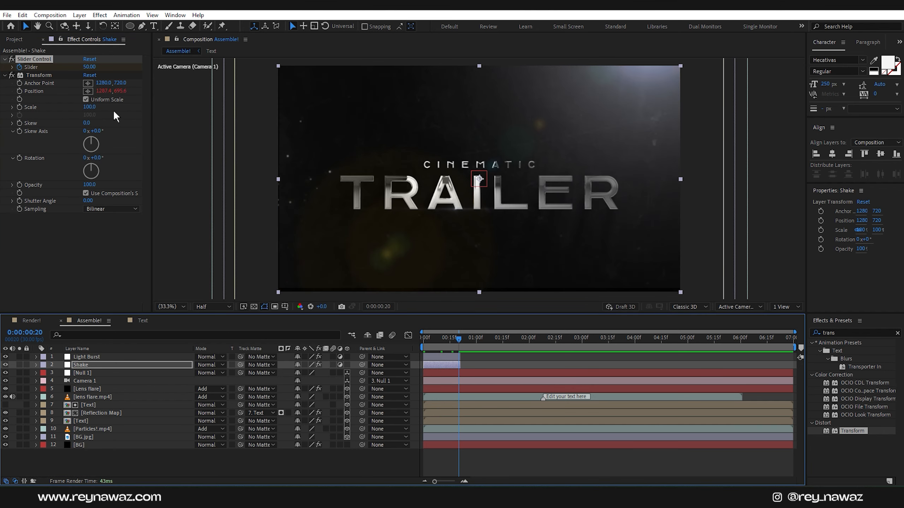
pyautogui.click(89, 67)
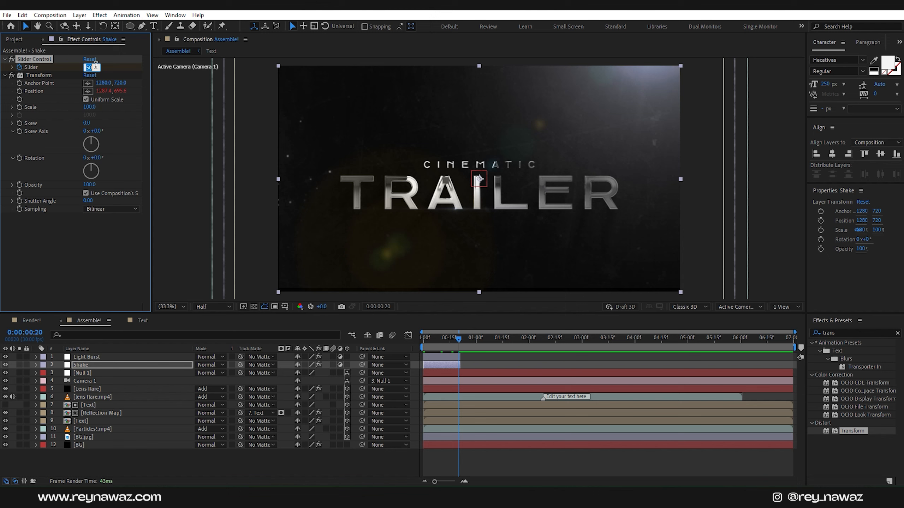
pyautogui.write('0')
pyautogui.press('Return')
# - Apply Easy Ease to all three Slider keyframes on the Shake layer and preview the animation from the start
pyautogui.press('u')
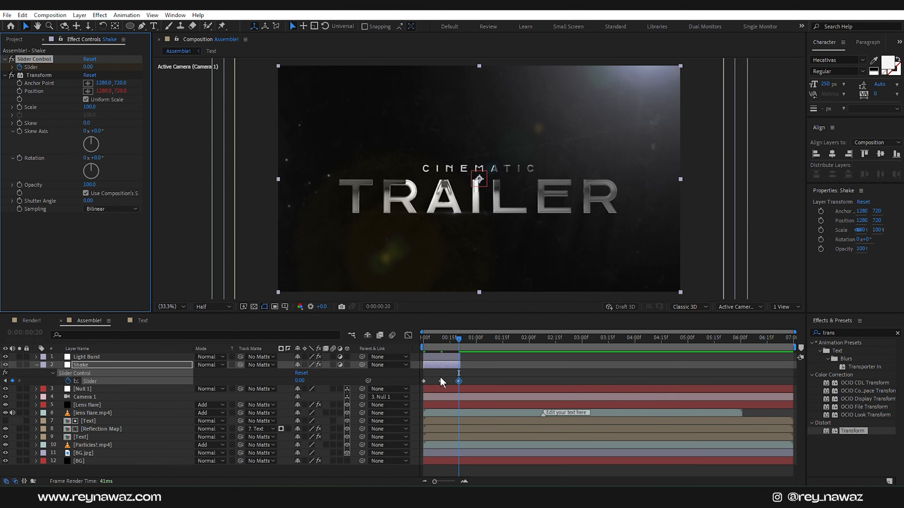
pyautogui.moveTo(477, 381); pyautogui.dragTo(415, 393)
pyautogui.press('F9')
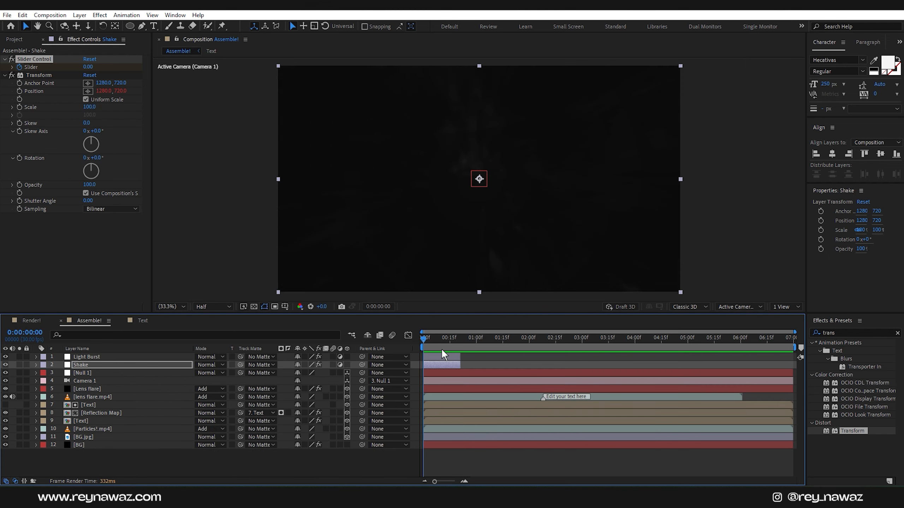
pyautogui.press('space')
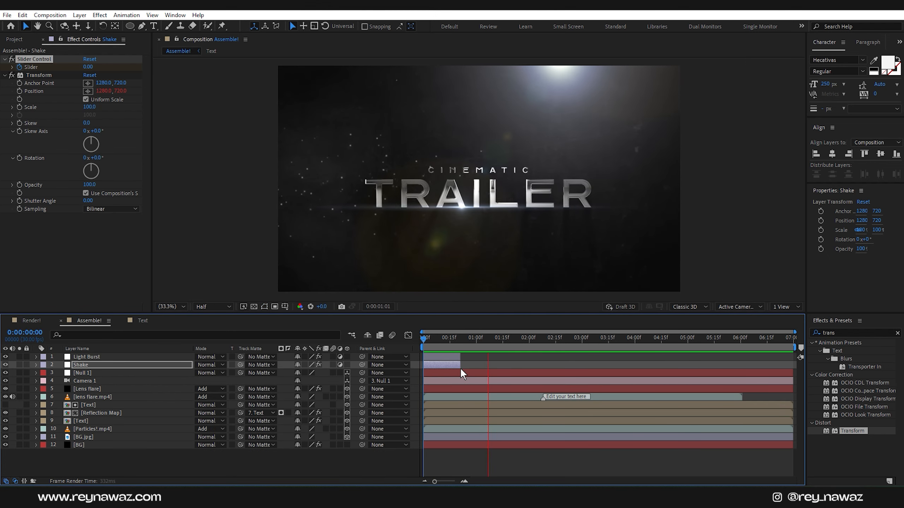
pyautogui.press('space')
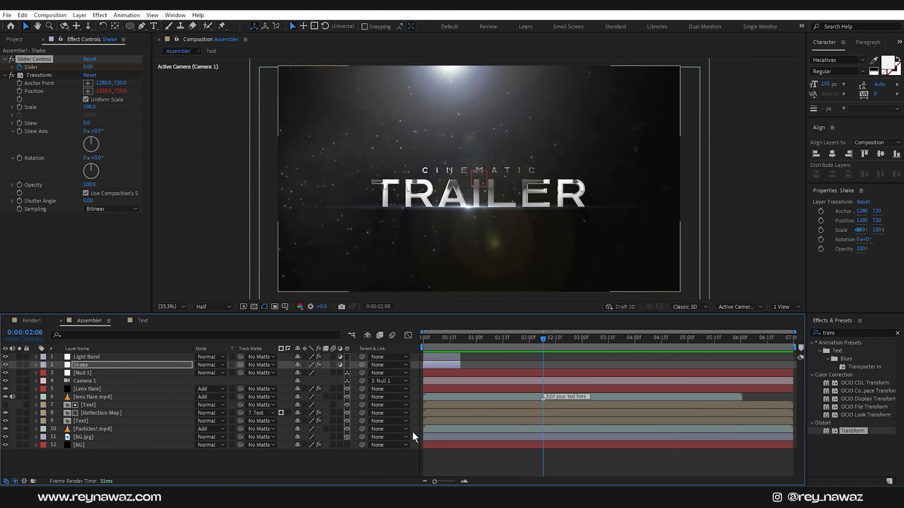
# - Move to 0:00:01:09, search the effects for Tint and apply it to the Reflection Map layer
pyautogui.click(389, 454)
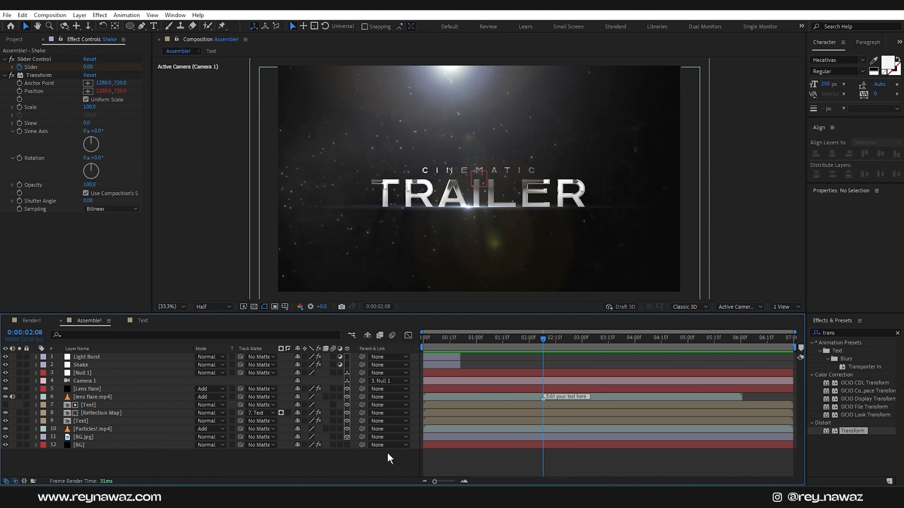
pyautogui.moveTo(440, 340); pyautogui.dragTo(492, 346)
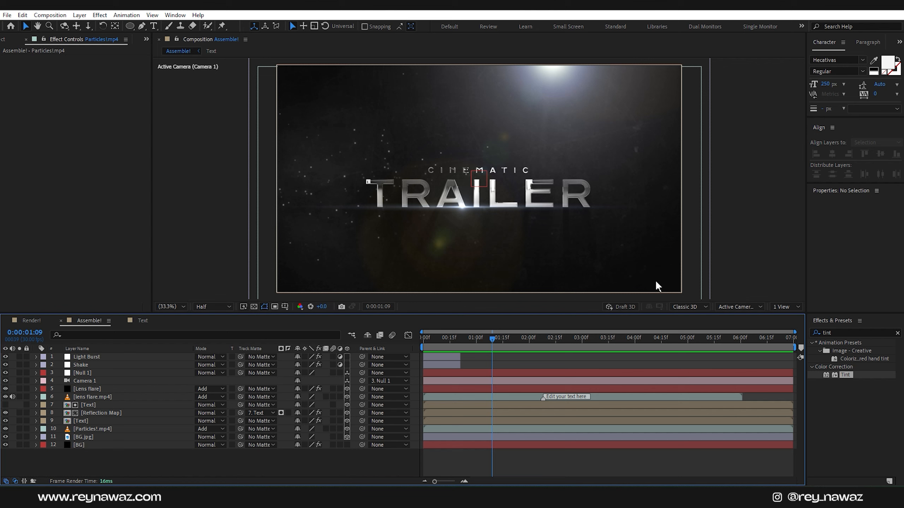
pyautogui.click(111, 414)
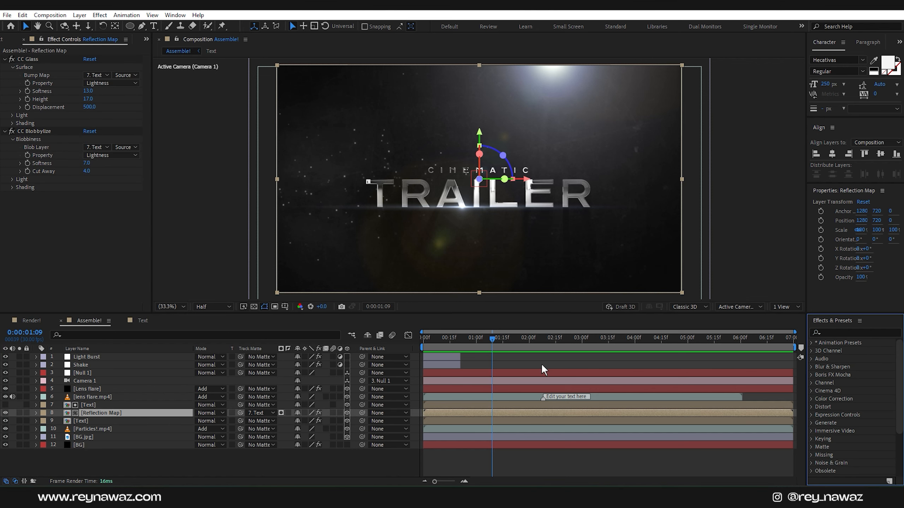
pyautogui.click(848, 332)
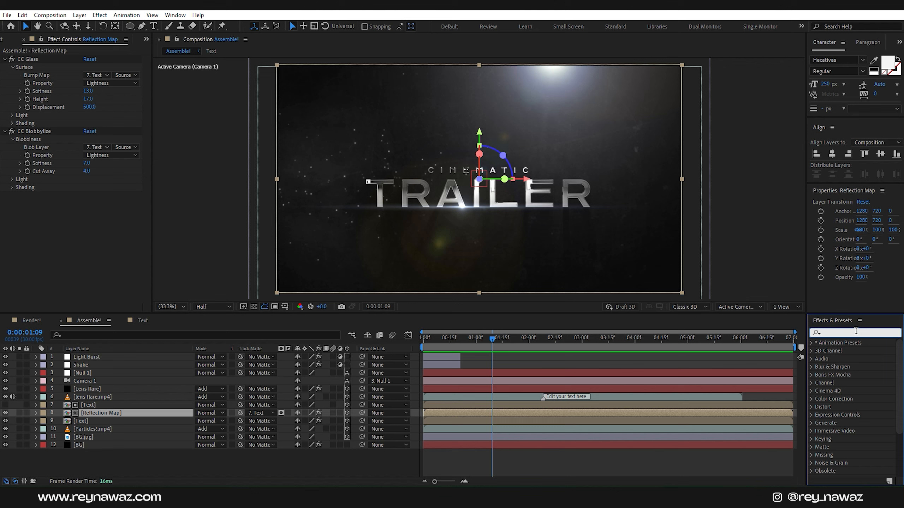
pyautogui.write('tint')
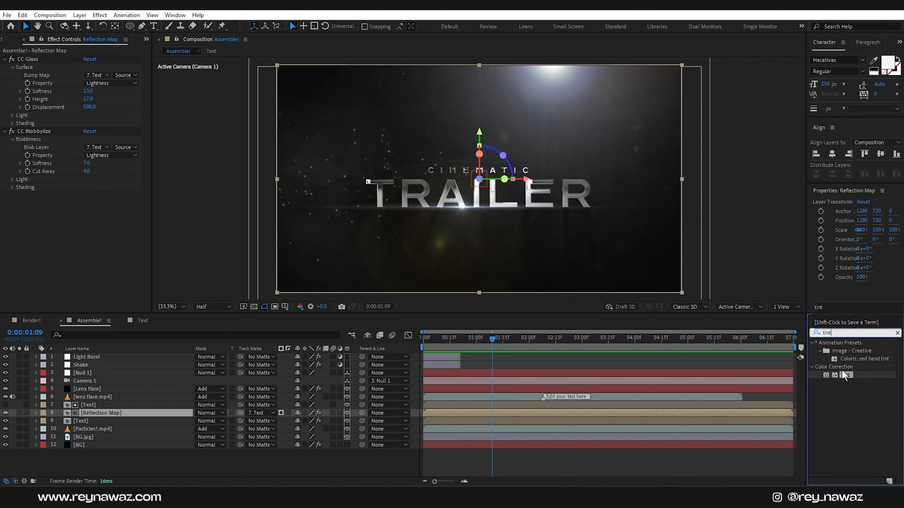
pyautogui.moveTo(845, 375); pyautogui.dragTo(110, 413)
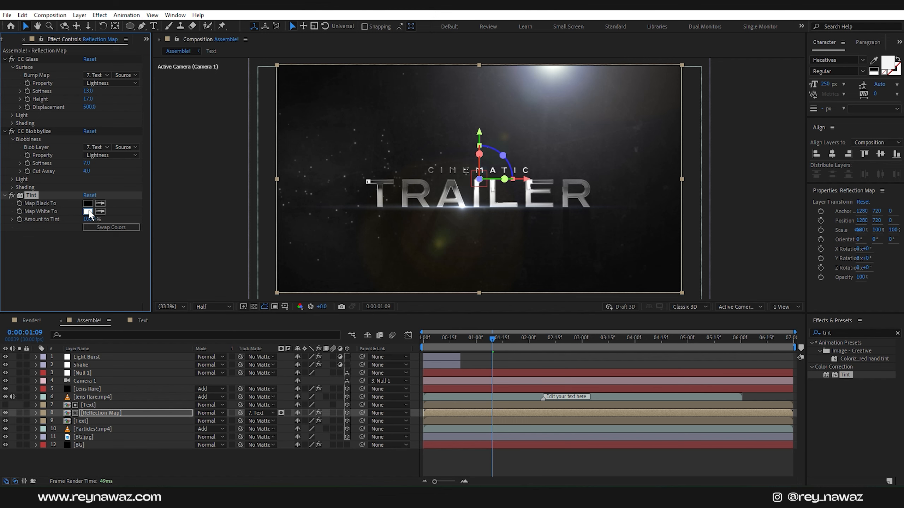
# - Set the Map White To color of the Reflection Map's Tint effect to golden yellow FFB80E
pyautogui.click(87, 211)
pyautogui.click(291, 377)
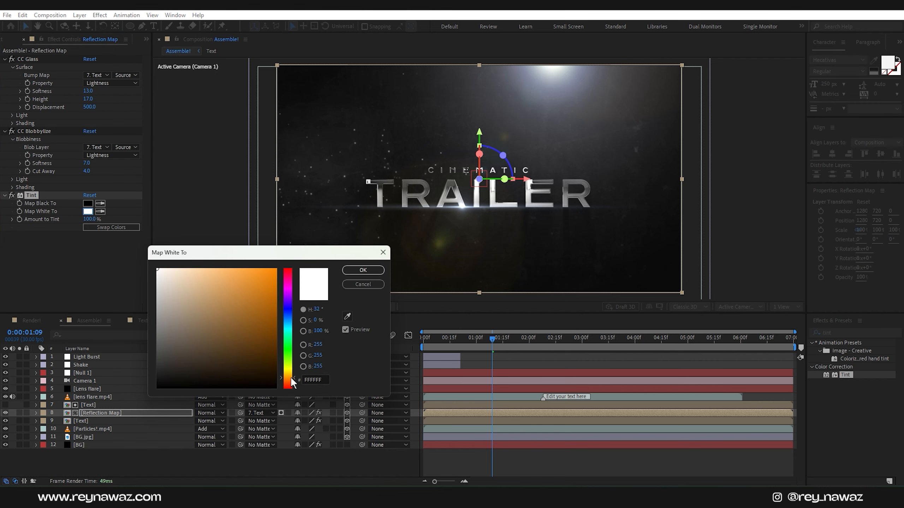
pyautogui.moveTo(239, 307); pyautogui.dragTo(270, 269)
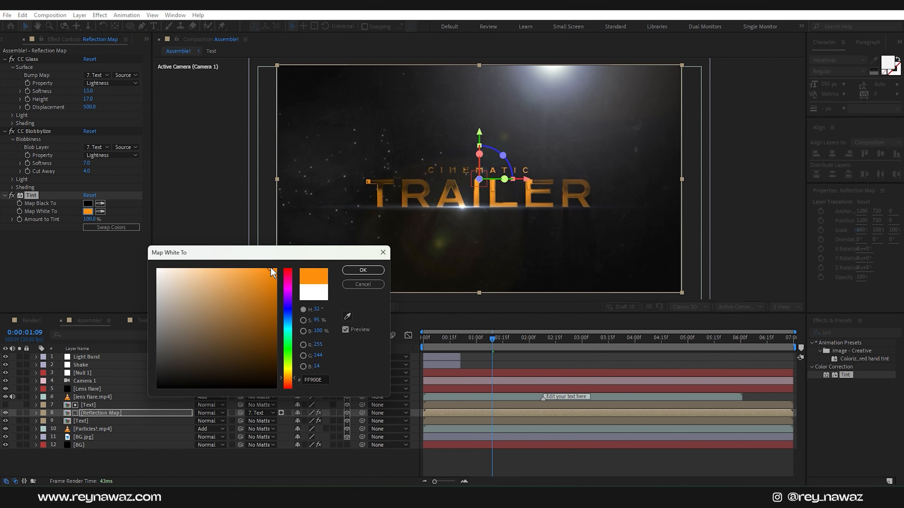
pyautogui.moveTo(294, 381); pyautogui.dragTo(291, 375)
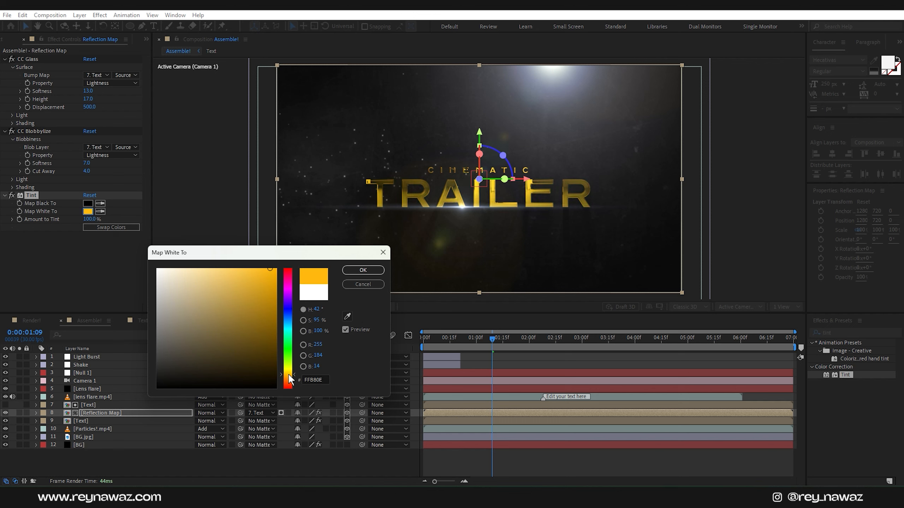
pyautogui.click(363, 270)
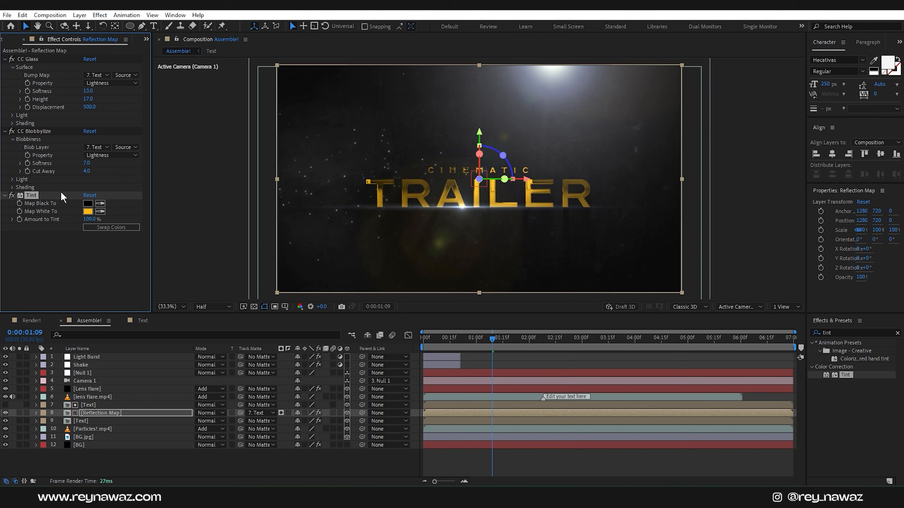
# - Paste the golden Tint effect onto the Particles!.mp4 layer and the Lens flare solid layer
pyautogui.click(89, 429)
pyautogui.hotkey('ctrl', 'v')
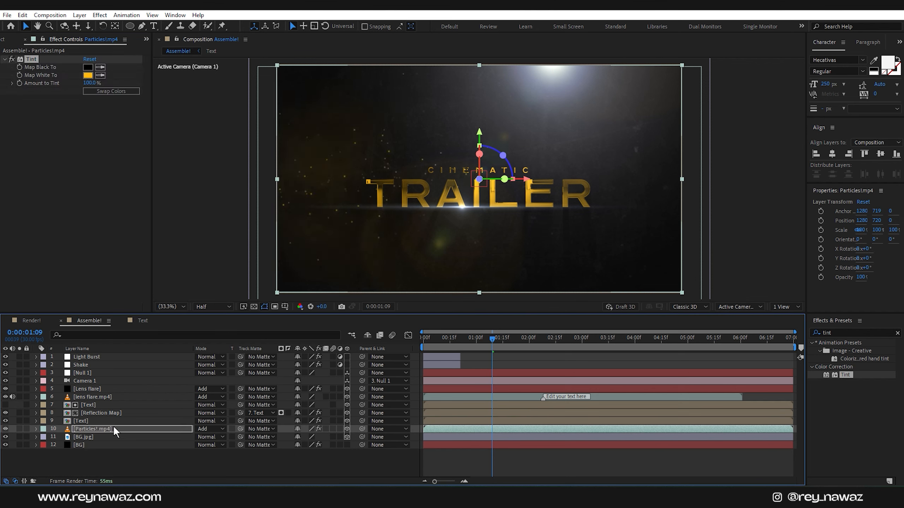
pyautogui.click(92, 390)
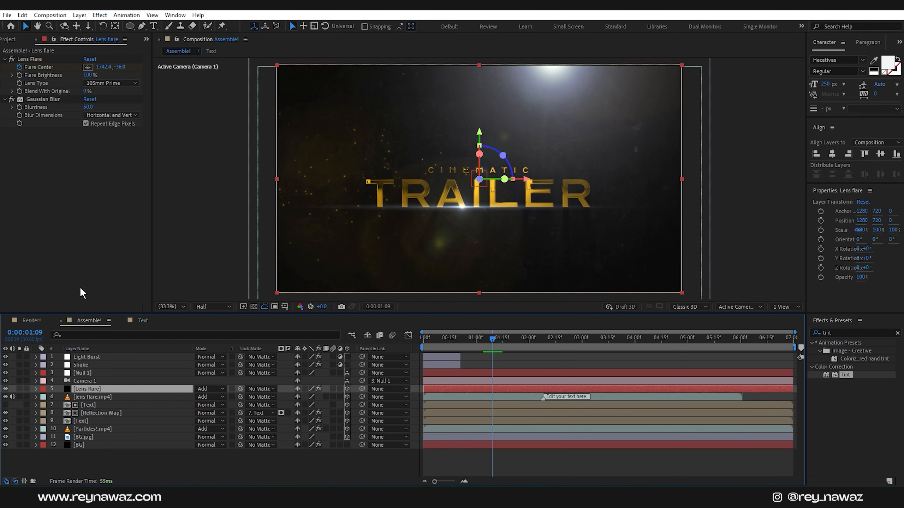
pyautogui.hotkey('ctrl', 'v')
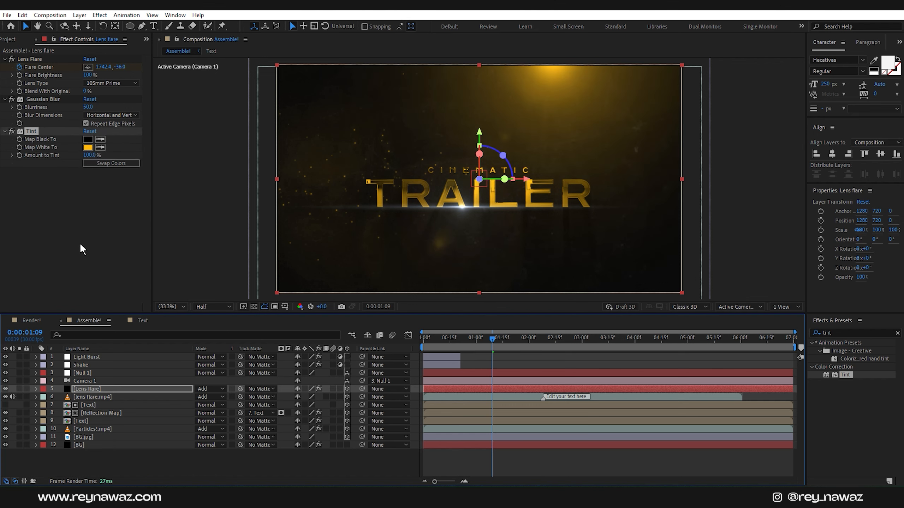
# - Change the Map White To color of the Lens flare layer's Tint effect to cyan 0EE0FF
pyautogui.click(88, 147)
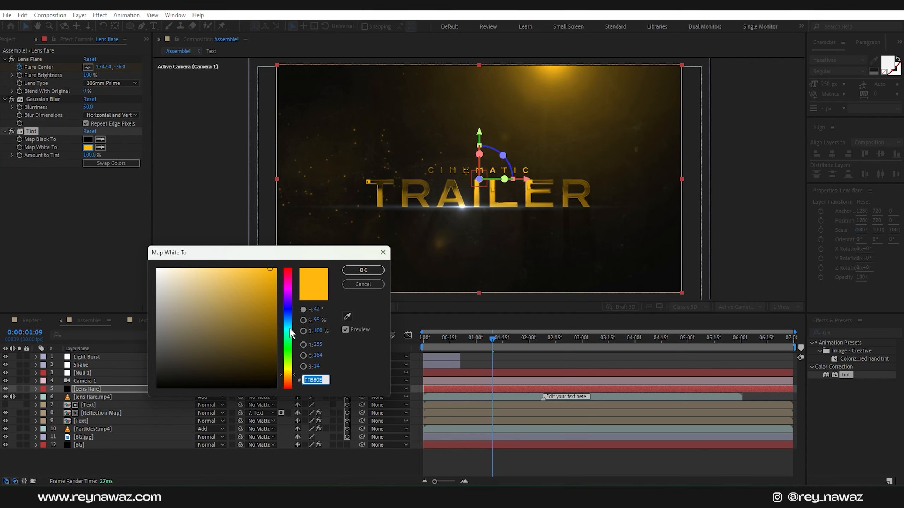
pyautogui.click(289, 328)
pyautogui.moveTo(290, 328); pyautogui.dragTo(291, 326)
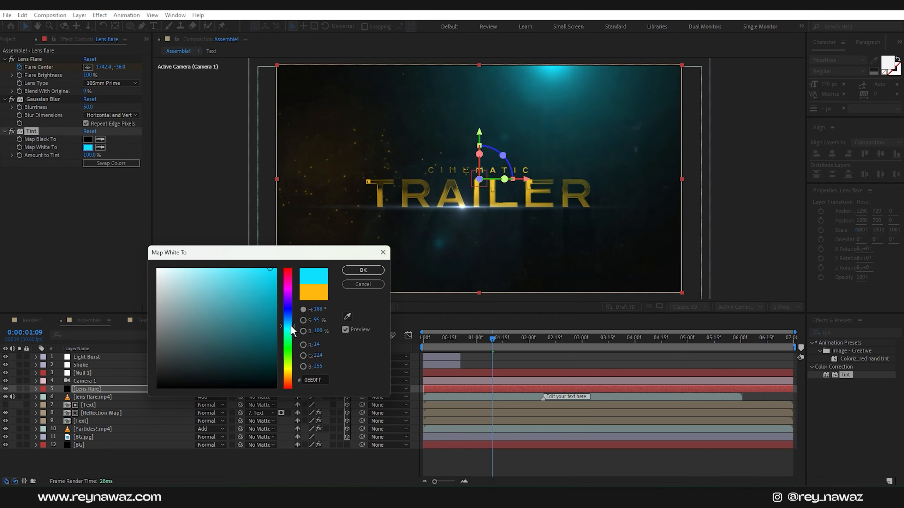
pyautogui.click(362, 269)
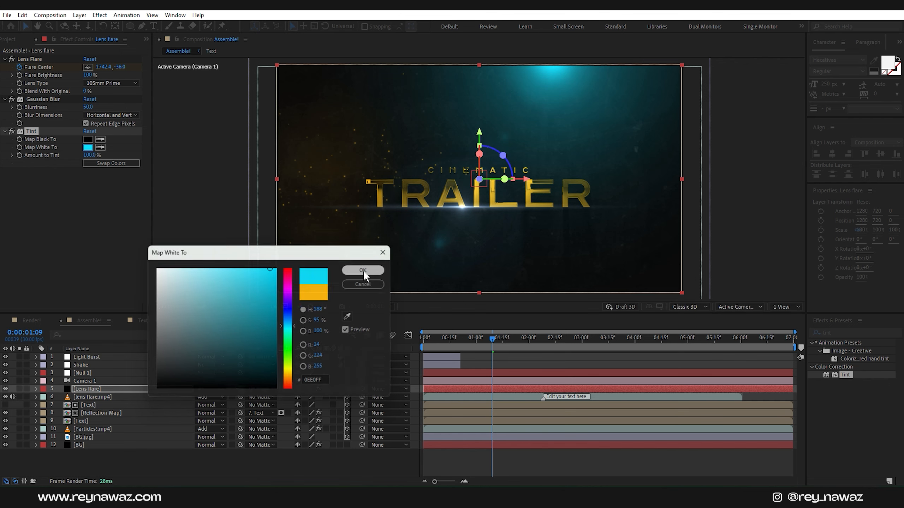
pyautogui.moveTo(492, 350)
pyautogui.mouseDown()
pyautogui.moveTo(561, 344)
pyautogui.moveTo(450, 349)
pyautogui.moveTo(496, 354)
pyautogui.mouseUp()
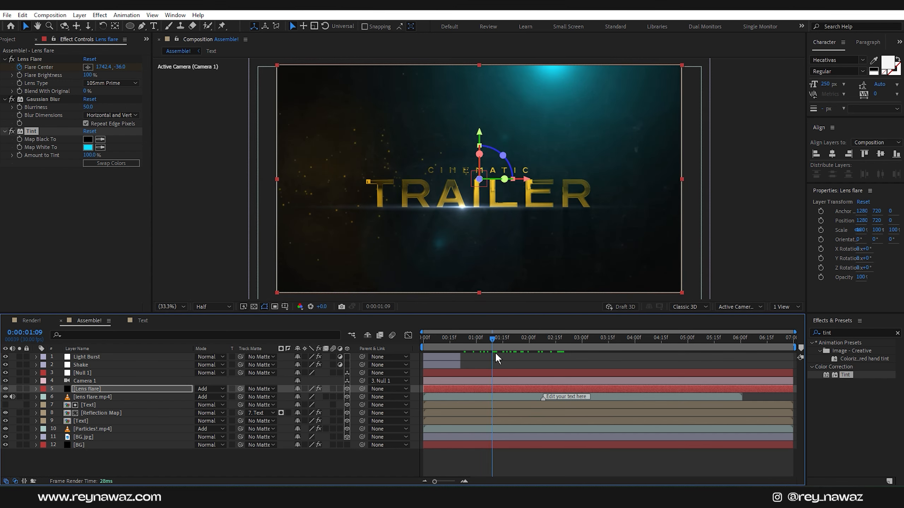
# - Open the Render! composition and place the Assemble! composition in it as a layer
pyautogui.click(27, 320)
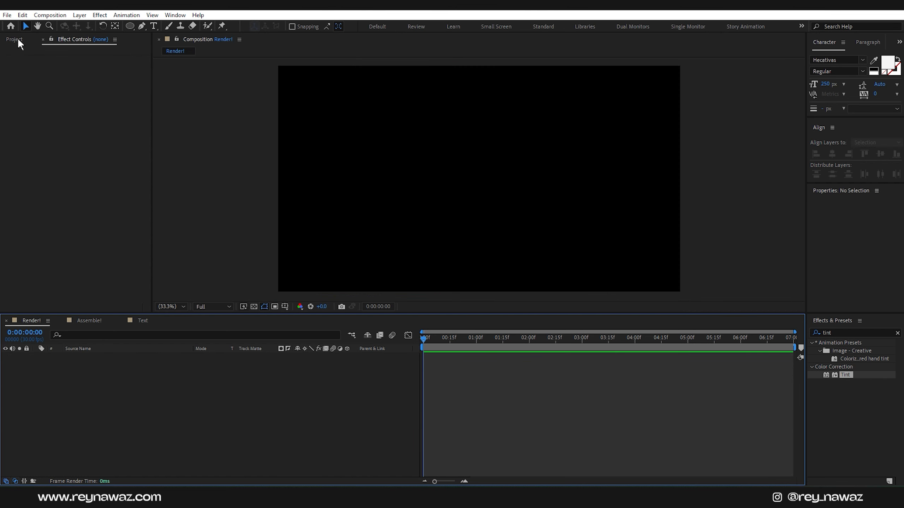
pyautogui.click(15, 40)
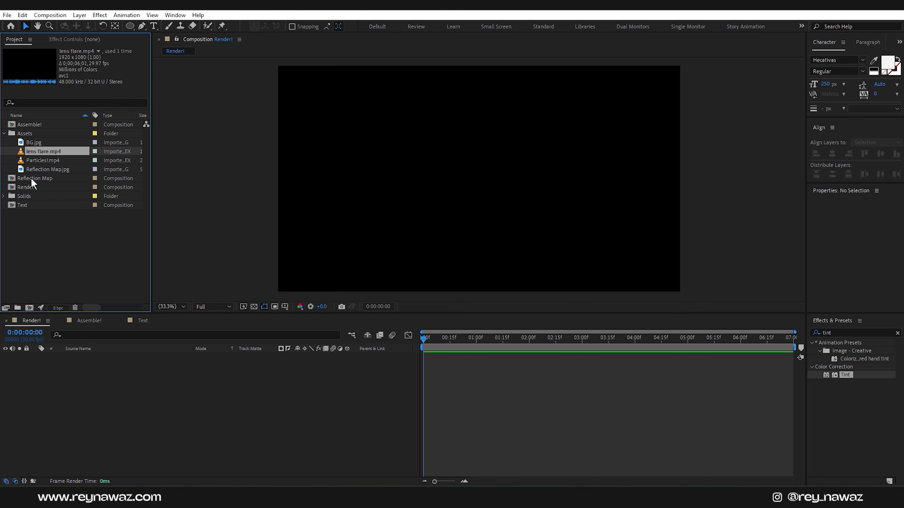
pyautogui.moveTo(33, 124); pyautogui.dragTo(111, 376)
# - Create a black 2560 x 1440 px solid named Film Bar in the Render! composition
pyautogui.rightClick(156, 393)
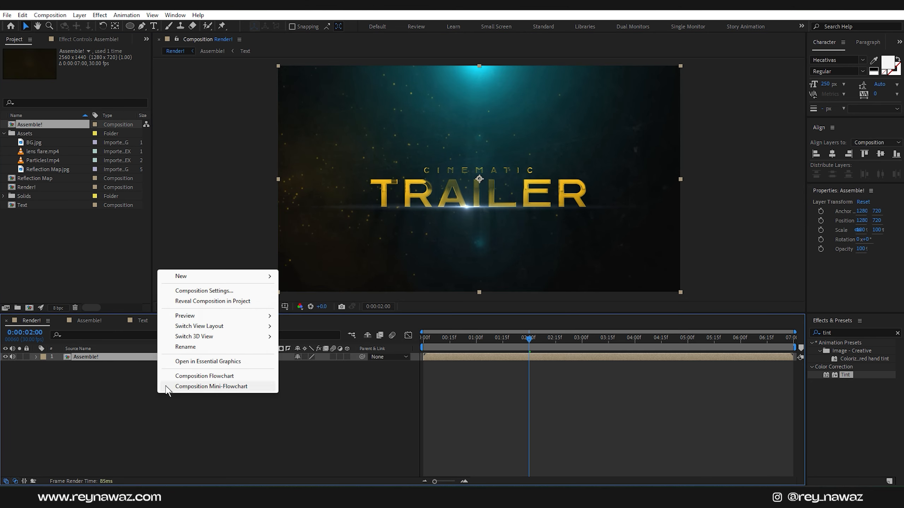
pyautogui.moveTo(187, 277)
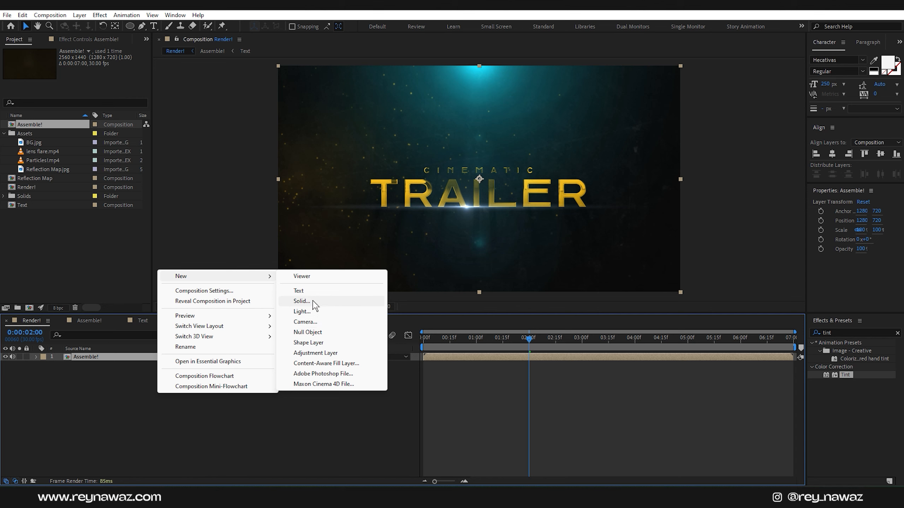
pyautogui.click(302, 301)
pyautogui.write('Film Bar')
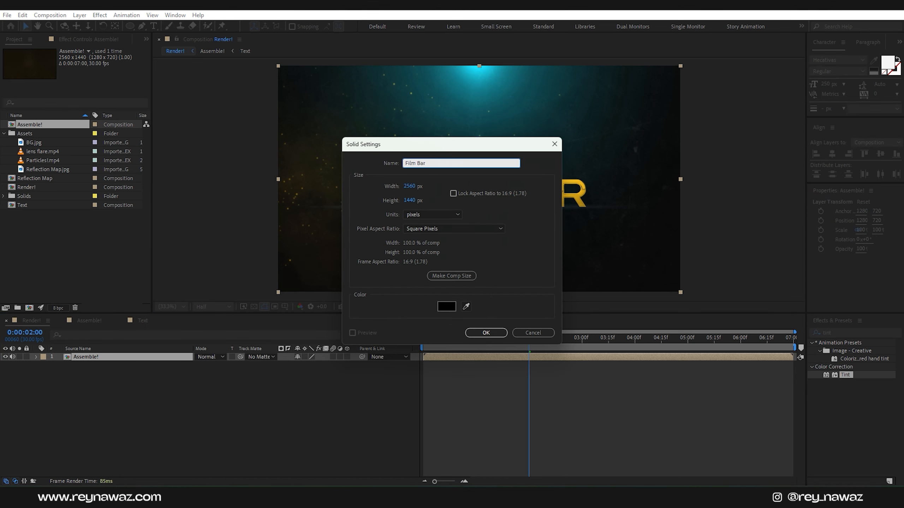
pyautogui.click(487, 332)
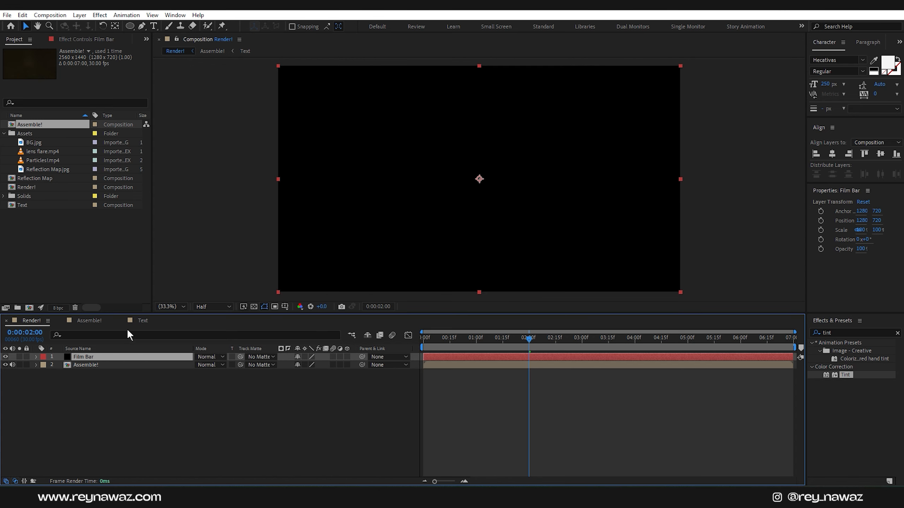
# - Add a full-frame rectangular mask to the Film Bar solid with the Rectangle tool
pyautogui.click(130, 22)
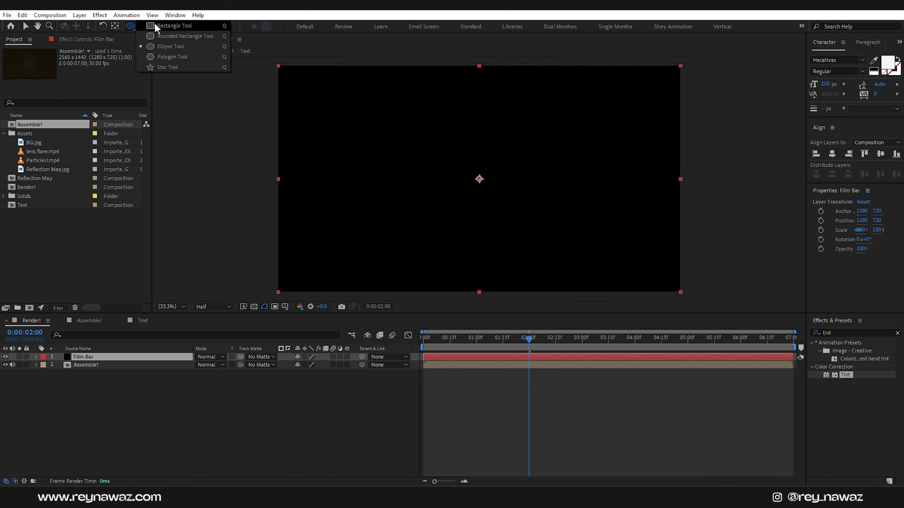
pyautogui.click(182, 26)
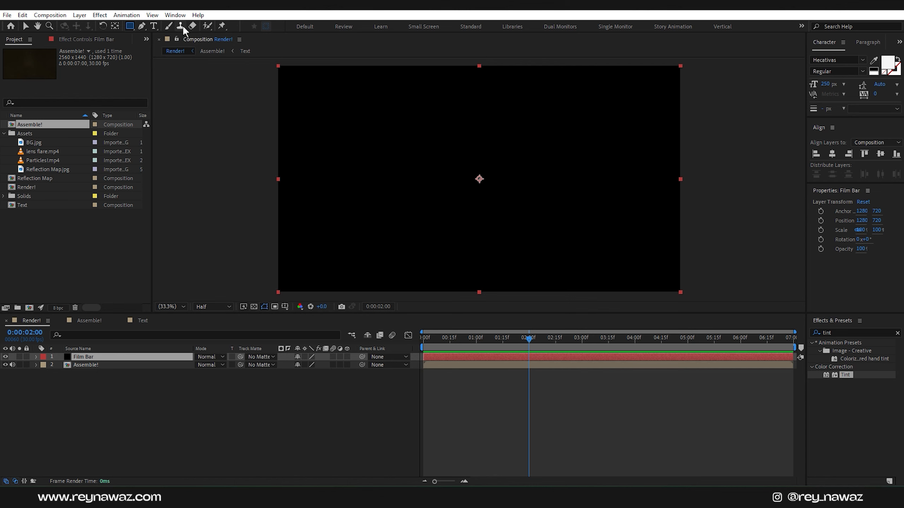
pyautogui.doubleClick(130, 26)
pyautogui.press('v')
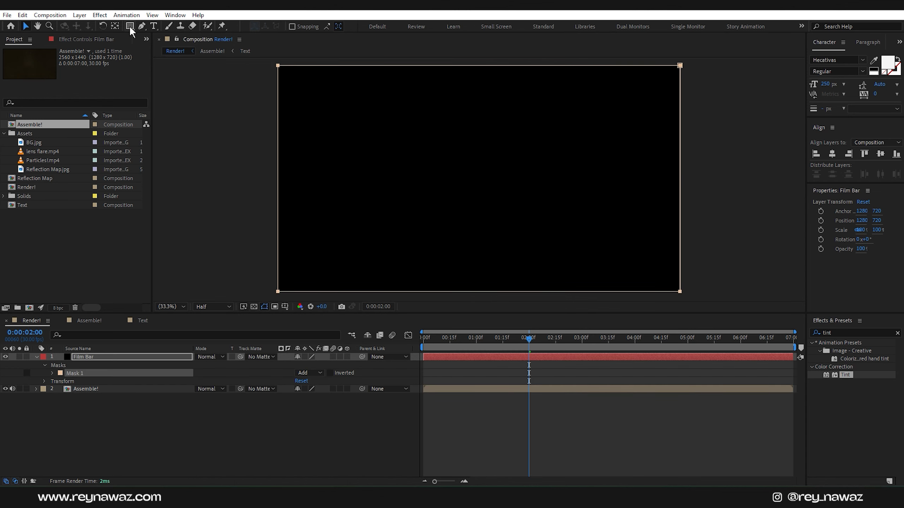
# - Show the Title/Action Safe guides, shrink the Film Bar mask's height symmetrically to about the title-safe lines and invert the mask
pyautogui.click(286, 307)
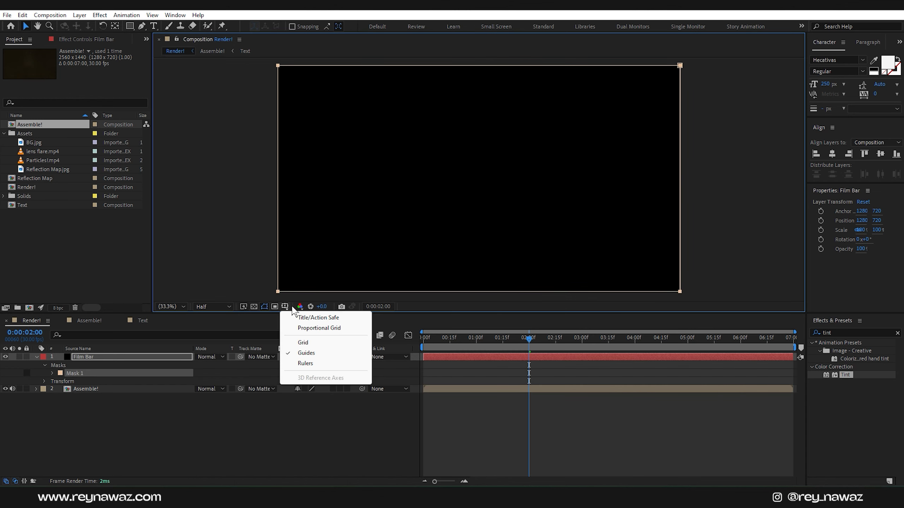
pyautogui.click(338, 318)
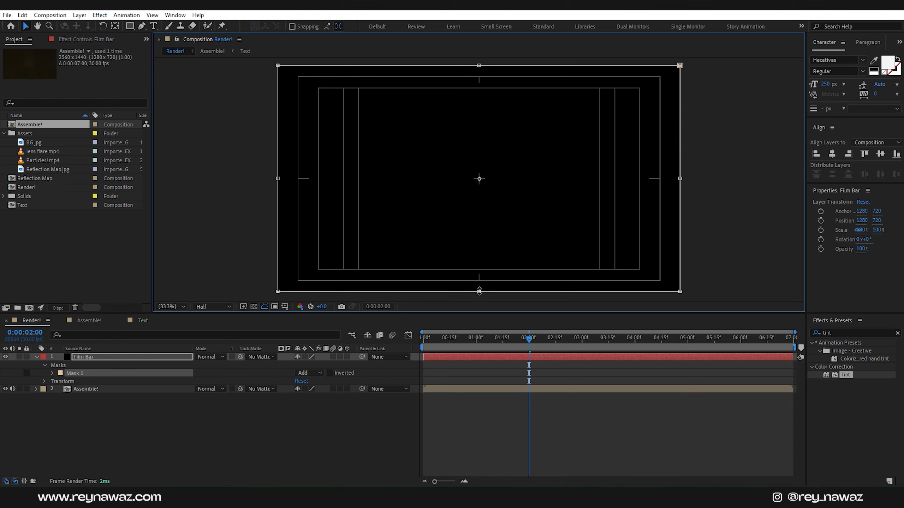
pyautogui.moveTo(480, 292); pyautogui.dragTo(494, 268)
pyautogui.press('ctrl')
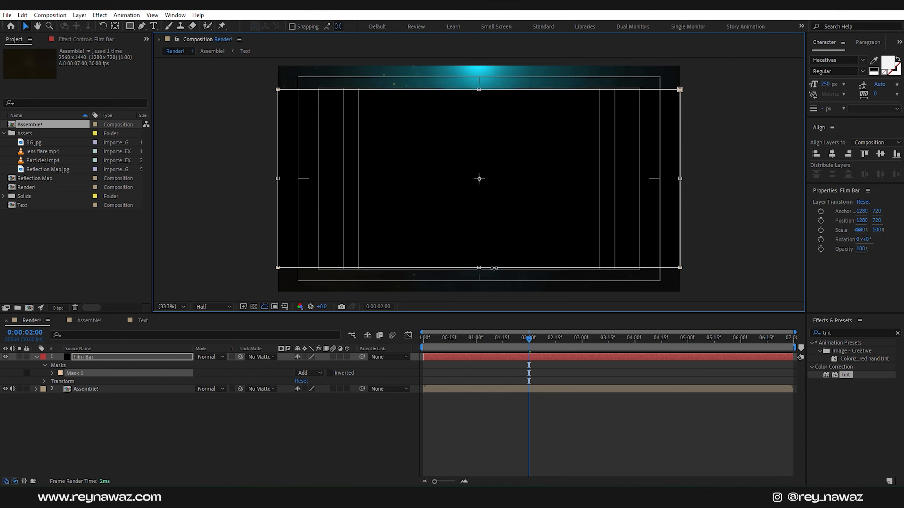
pyautogui.click(330, 373)
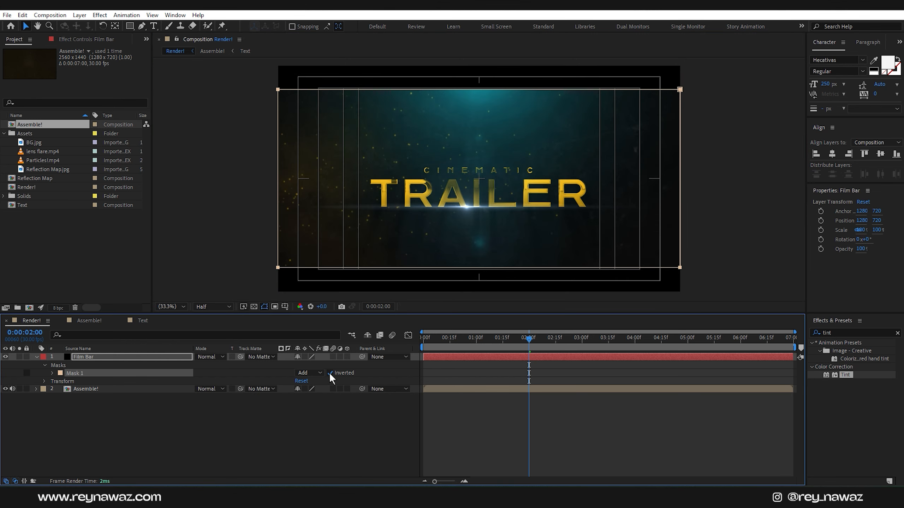
pyautogui.click(37, 357)
pyautogui.click(137, 392)
# - Create a black 2560 x 1440 px solid named Borders above the Film Bar layer
pyautogui.rightClick(137, 393)
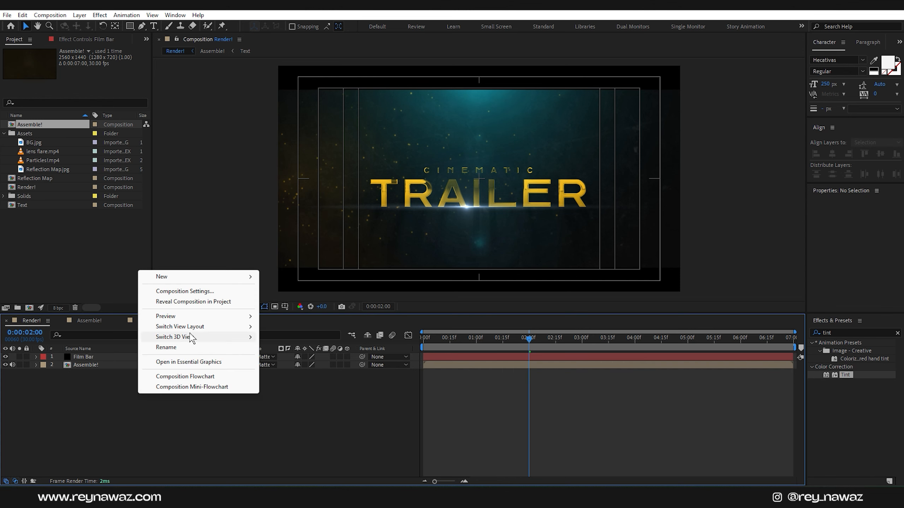
pyautogui.moveTo(194, 278)
pyautogui.click(293, 303)
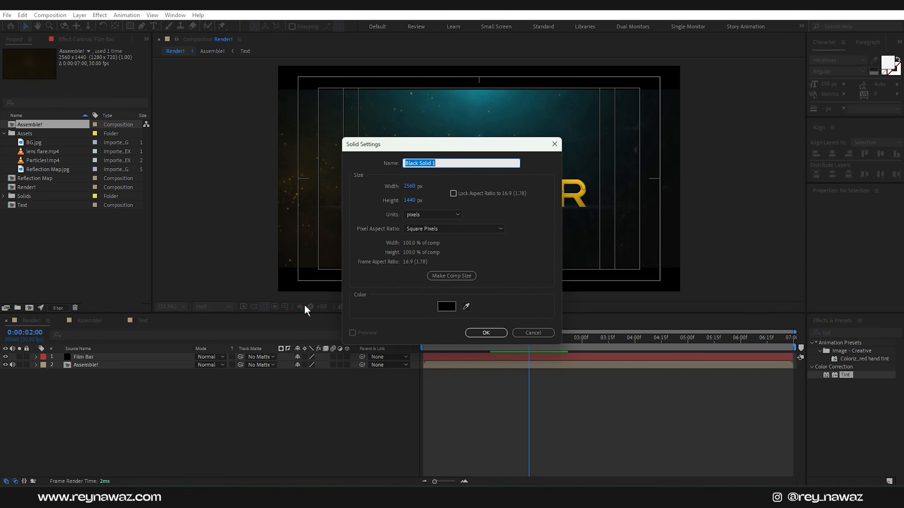
pyautogui.write('Borders')
pyautogui.press('Return')
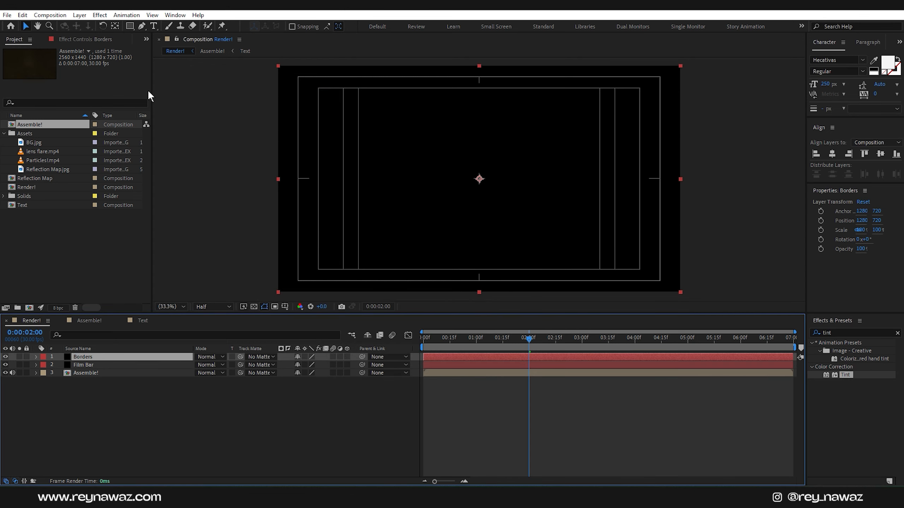
# - Add a full-frame elliptical mask to the Borders solid with the Ellipse tool and invert it
pyautogui.click(130, 26)
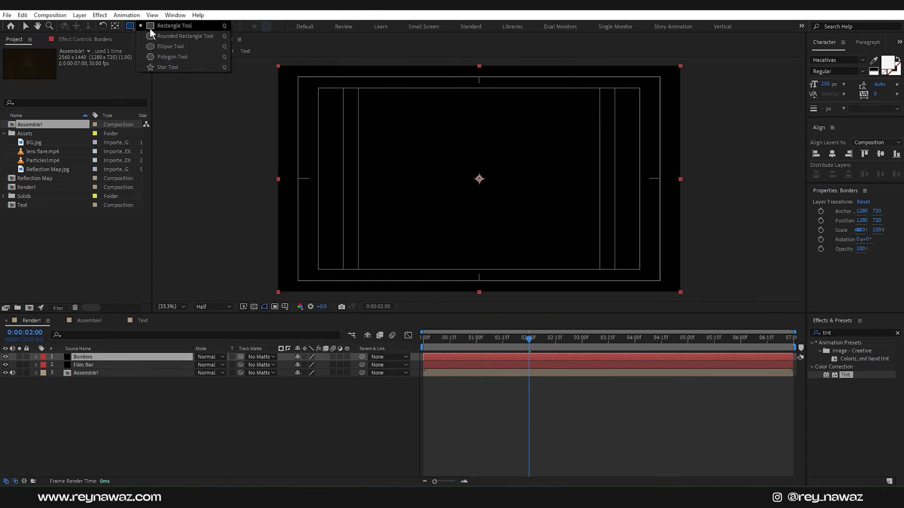
pyautogui.click(173, 46)
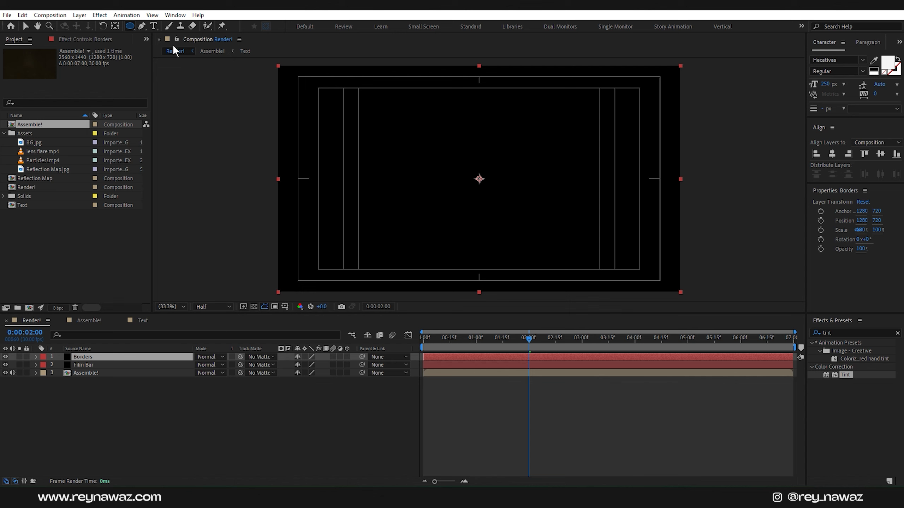
pyautogui.doubleClick(130, 26)
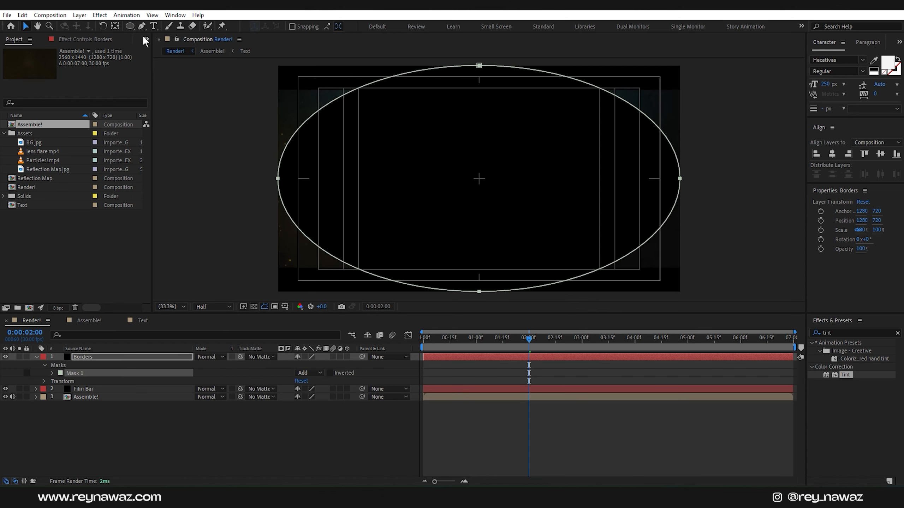
pyautogui.click(330, 374)
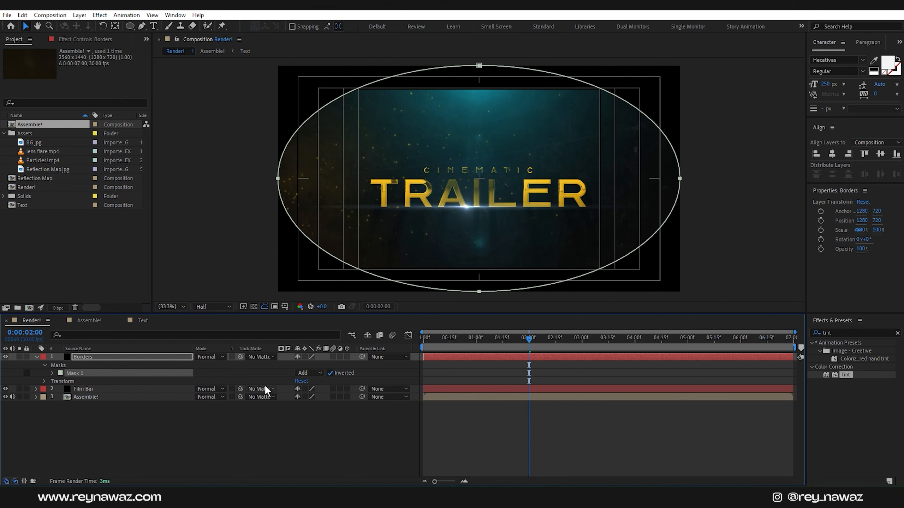
# - Set the Borders mask's feather to 610 pixels, then collapse and deselect the layer
pyautogui.click(95, 357)
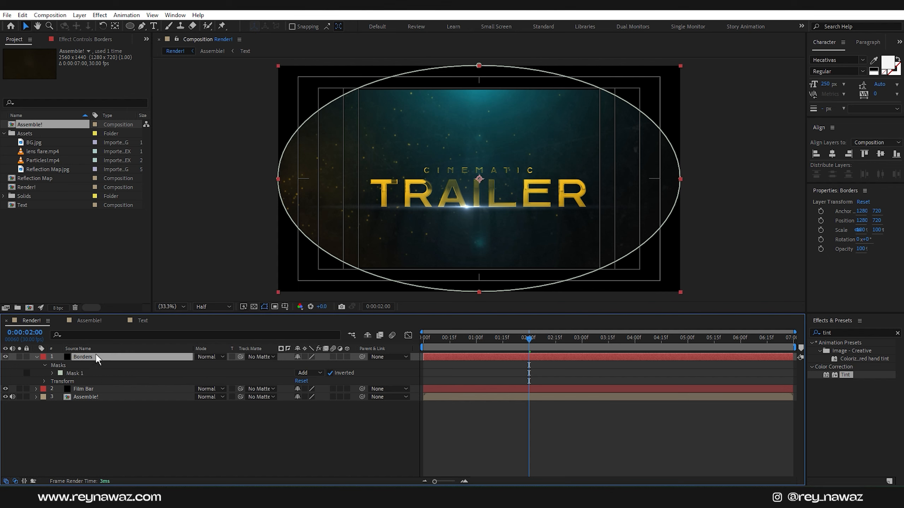
pyautogui.press('f')
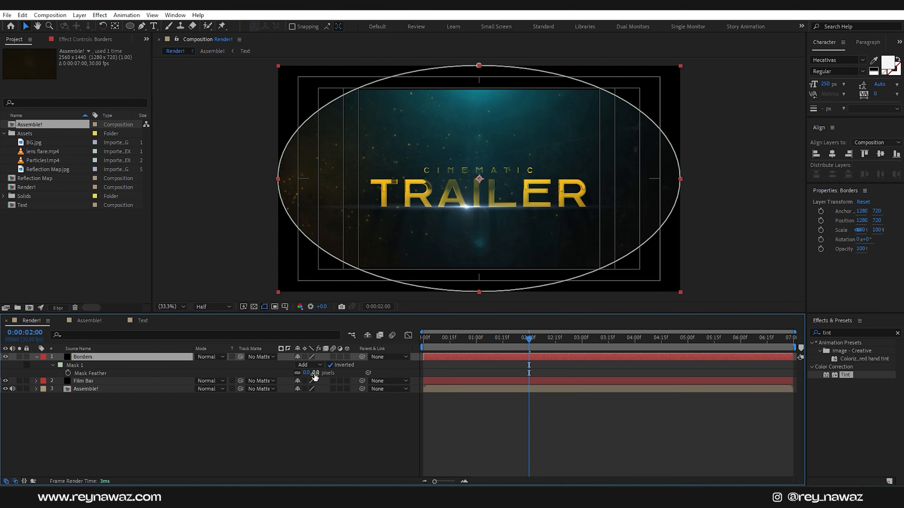
pyautogui.moveTo(315, 374); pyautogui.dragTo(593, 380)
pyautogui.click(41, 363)
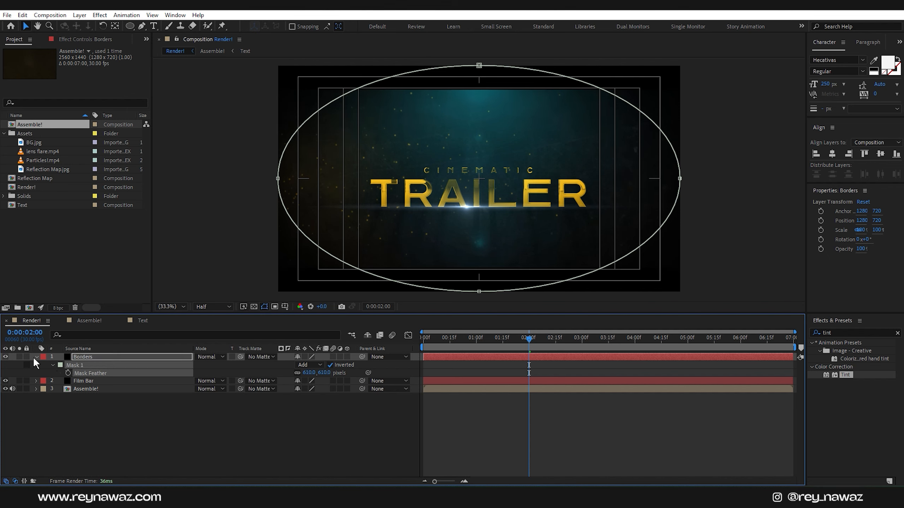
pyautogui.click(36, 357)
pyautogui.click(120, 396)
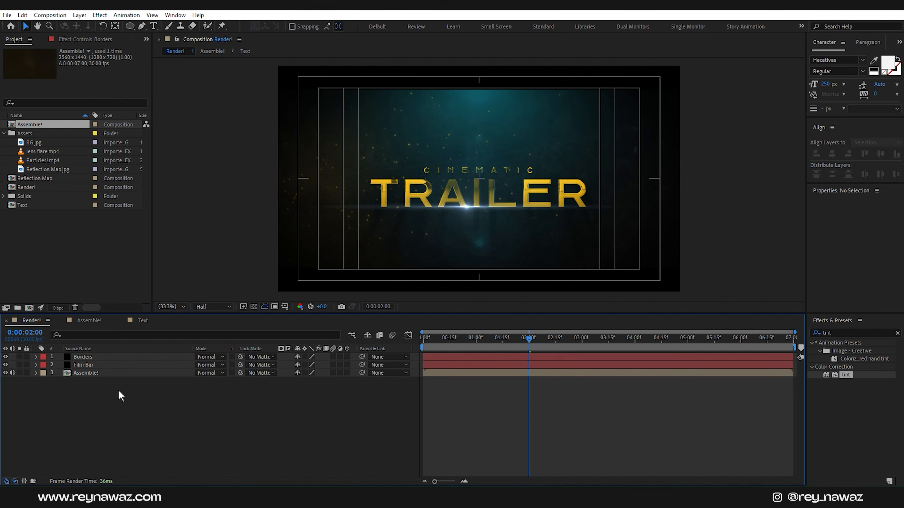
# - Create an adjustment layer at the top of the Render! composition and rename it CC
pyautogui.rightClick(148, 396)
pyautogui.moveTo(178, 280)
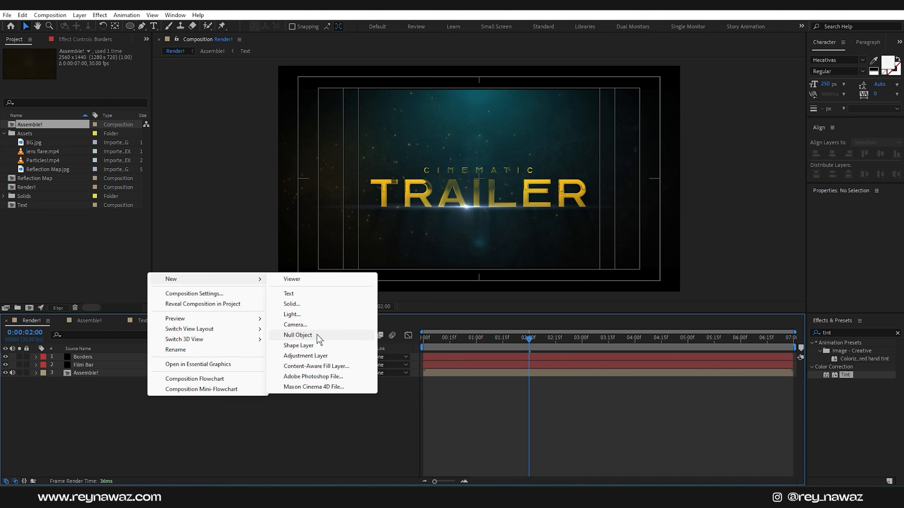
pyautogui.click(312, 357)
pyautogui.press('Return')
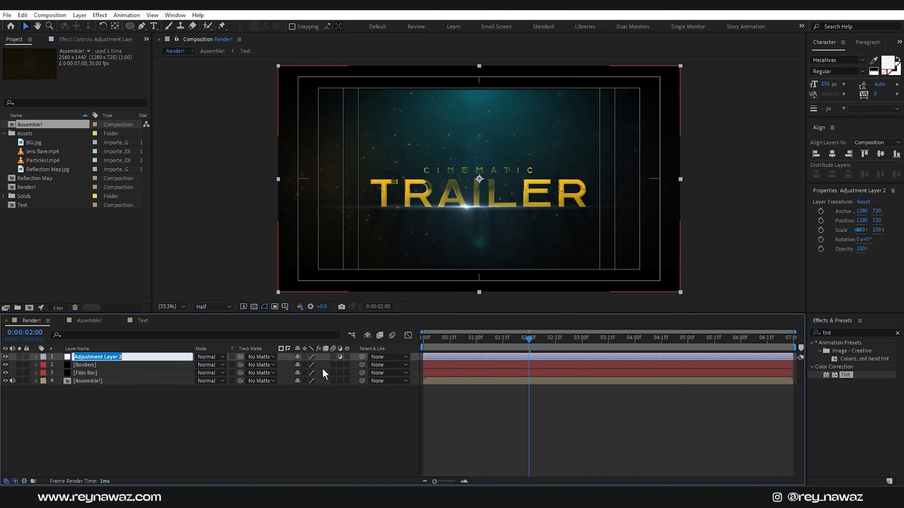
pyautogui.write('CC')
pyautogui.press('Return')
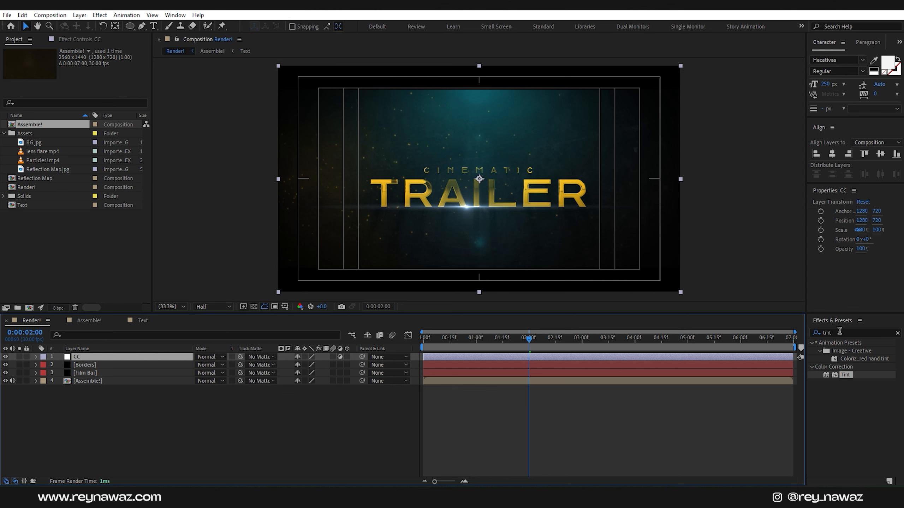
# - Apply the Curves effect to the CC layer and shape its RGB curve into a slight S for more contrast
pyautogui.moveTo(839, 332); pyautogui.dragTo(800, 333)
pyautogui.write('CUR')
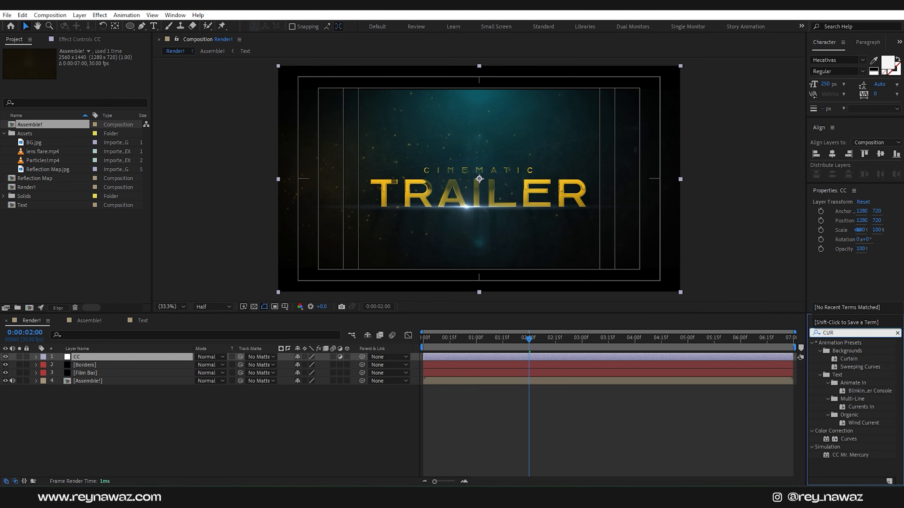
pyautogui.moveTo(852, 439); pyautogui.dragTo(110, 359)
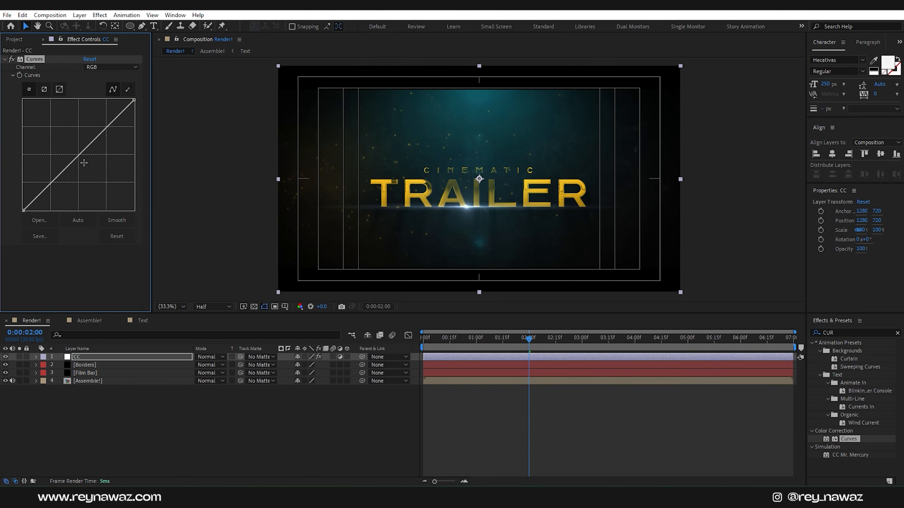
pyautogui.moveTo(51, 183); pyautogui.dragTo(51, 188)
pyautogui.moveTo(109, 128); pyautogui.dragTo(103, 126)
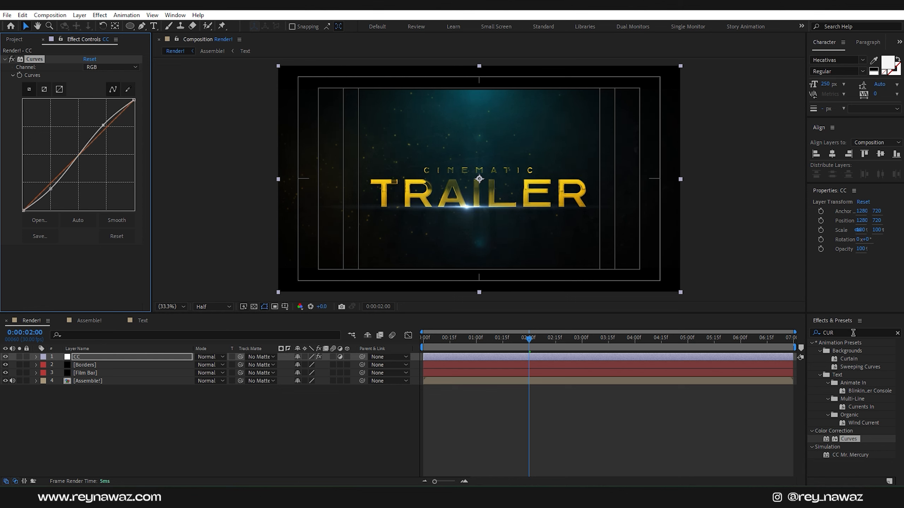
# - Apply the Sharpen effect to the CC layer and set its Sharpen Amount to 7
pyautogui.moveTo(849, 330); pyautogui.dragTo(830, 334)
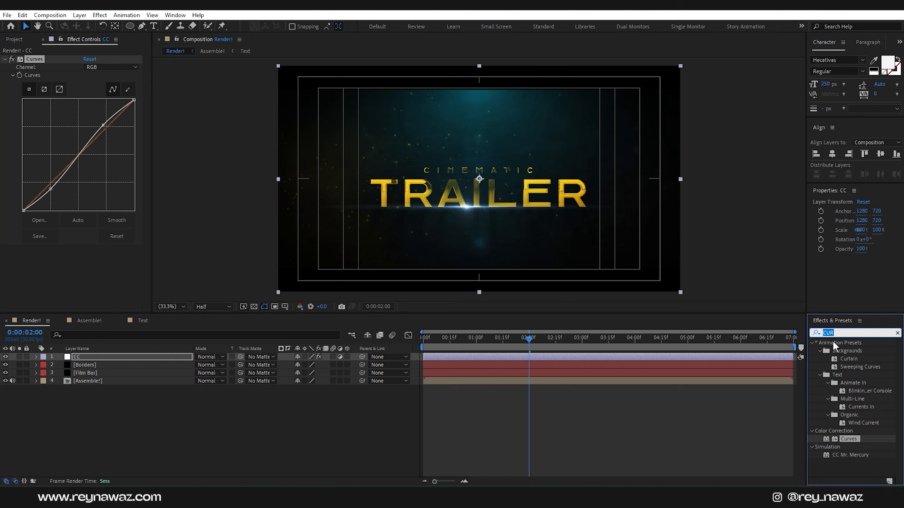
pyautogui.write('shar')
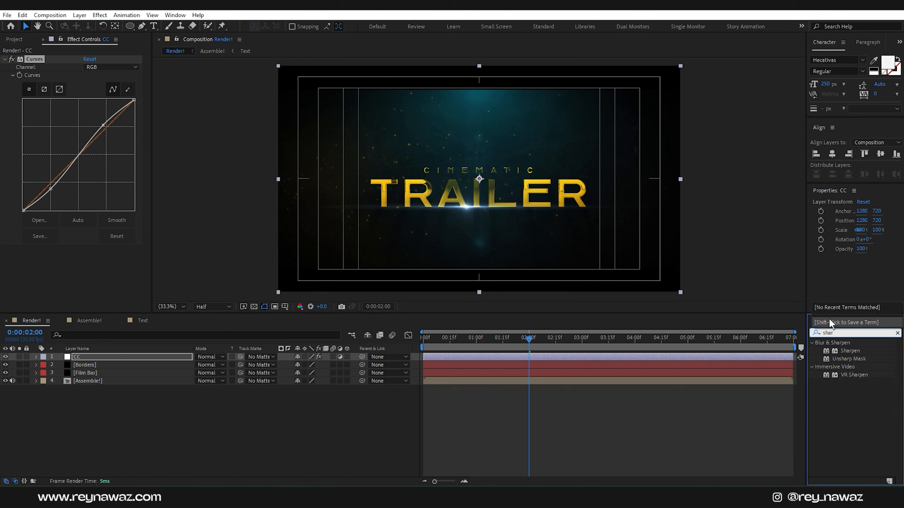
pyautogui.moveTo(852, 351); pyautogui.dragTo(101, 291)
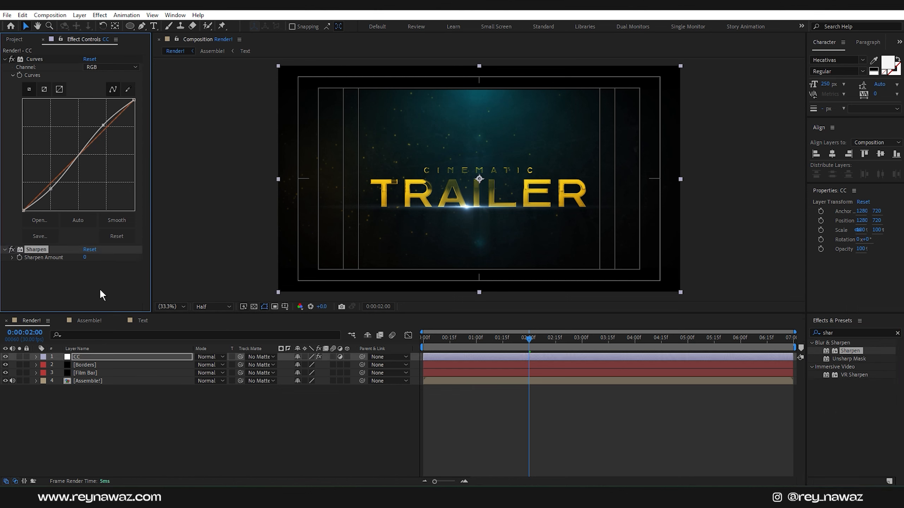
pyautogui.click(86, 257)
pyautogui.click(100, 295)
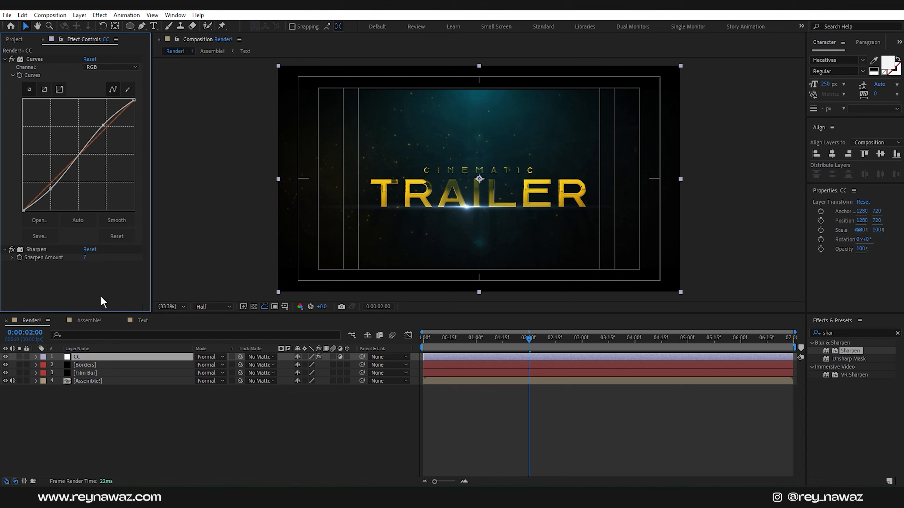
# - Apply the Noise effect to the CC layer with a noise amount of 4% and Use Color Noise disabled
pyautogui.click(840, 331)
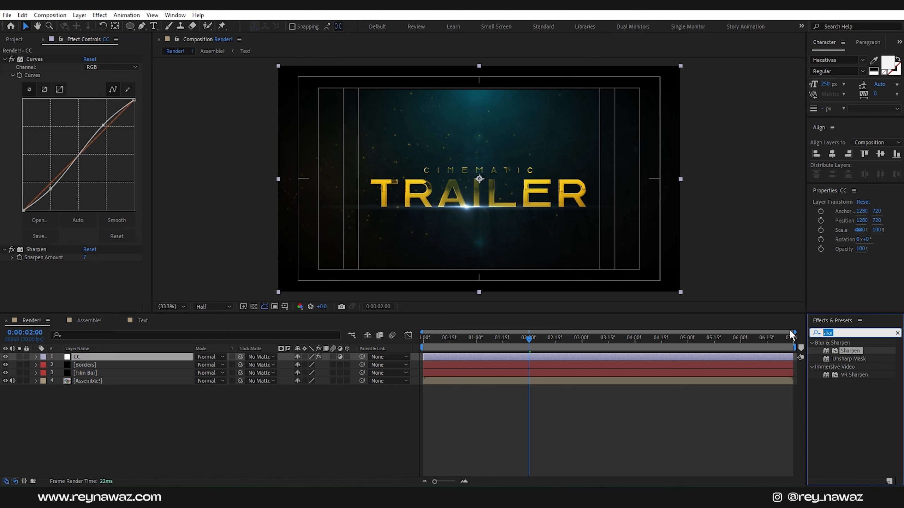
pyautogui.write('noise')
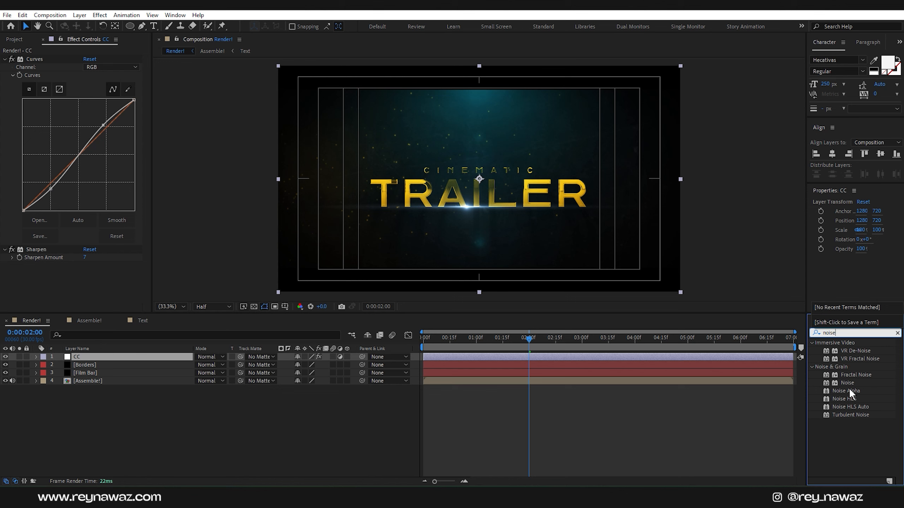
pyautogui.moveTo(847, 383); pyautogui.dragTo(113, 291)
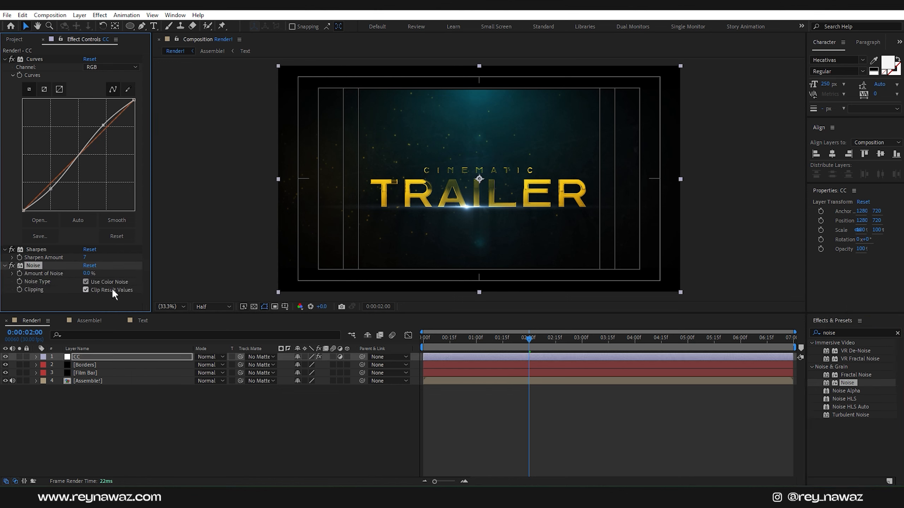
pyautogui.click(87, 273)
pyautogui.press('Return')
pyautogui.click(86, 281)
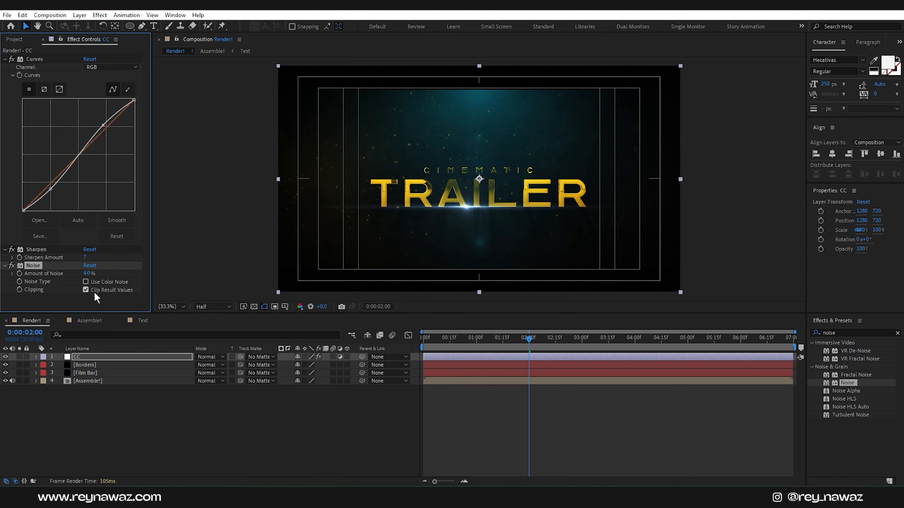
# - End the work area at 0:00:03:29 and preview the Render! composition from its start at full resolution
pyautogui.click(632, 341)
pyautogui.press('n')
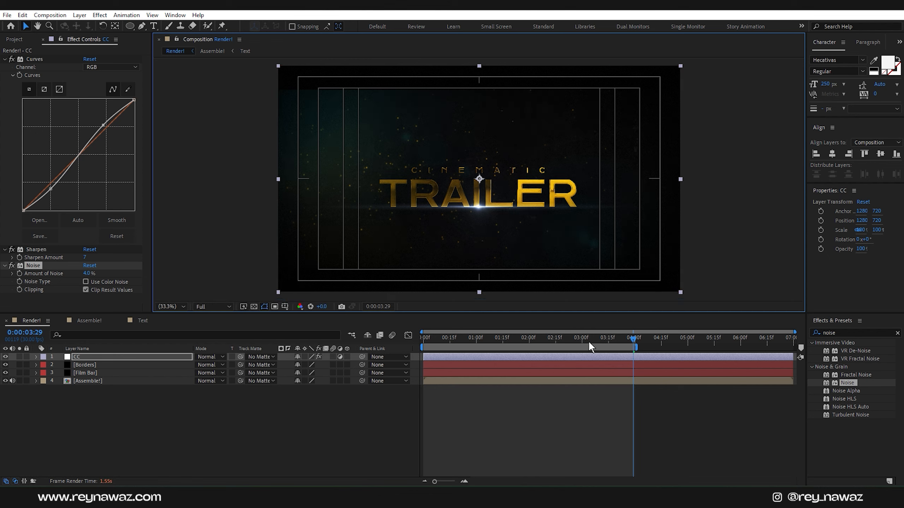
pyautogui.moveTo(589, 340); pyautogui.dragTo(440, 356)
pyautogui.press('space')
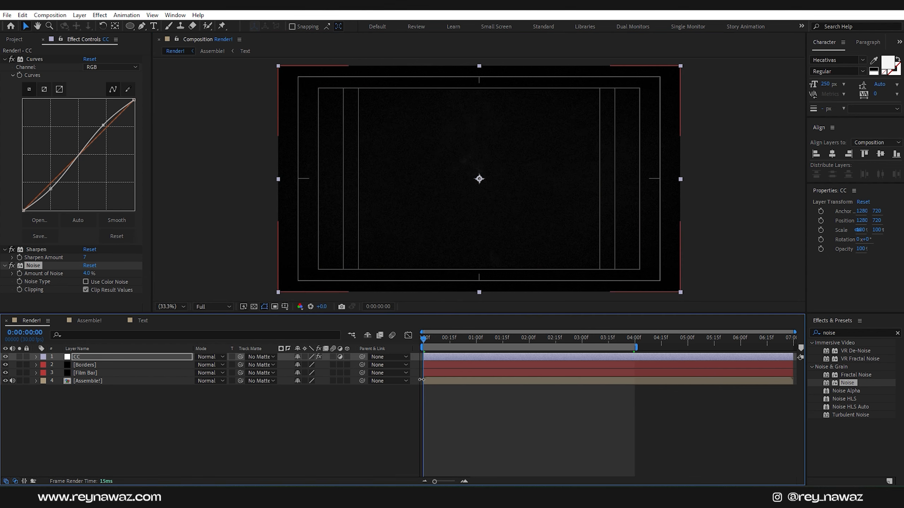